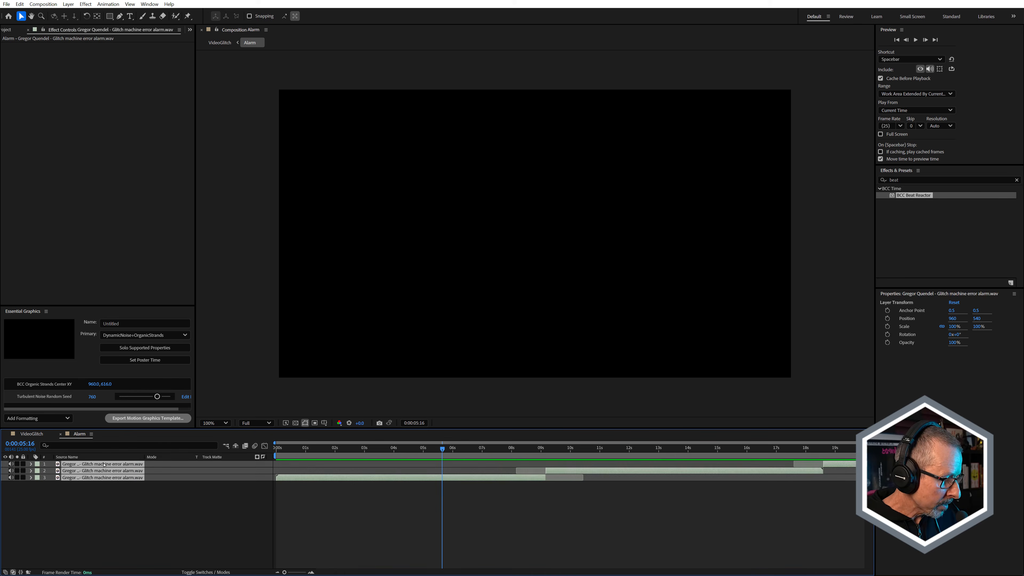
Review the nested Alarm and Infected compositions by scrubbing through each, returning to the VideoGlitch composition.
left_click_drag(381, 449, 442, 462)
left_click(61, 434)
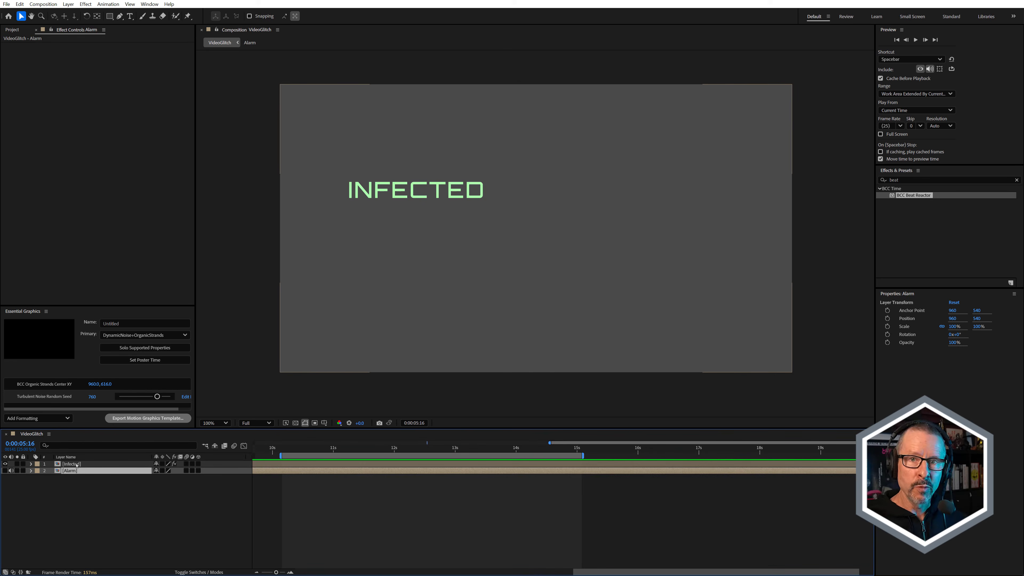
left_click(78, 464)
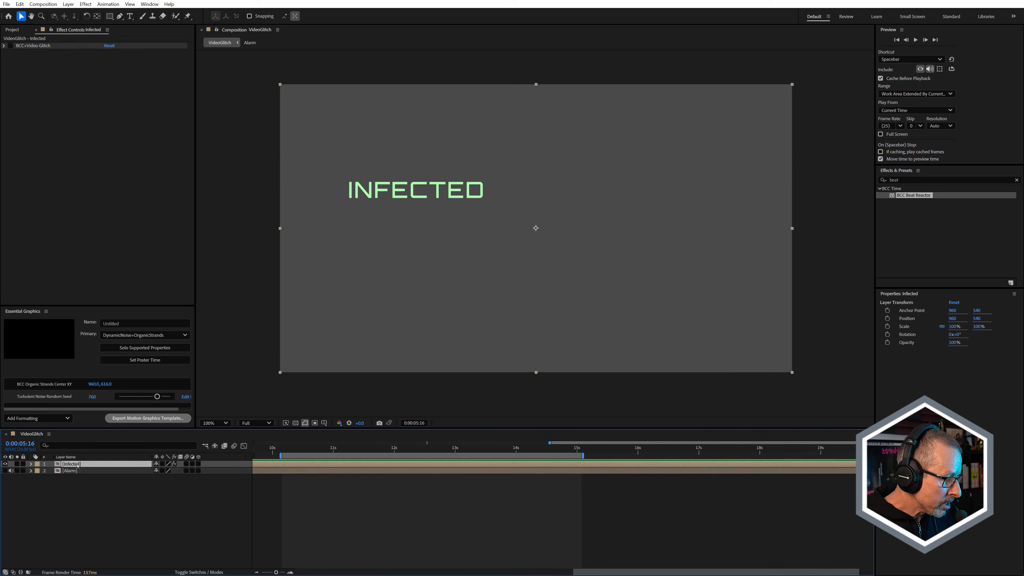
double_click(78, 464)
left_click_drag(285, 450, 329, 464)
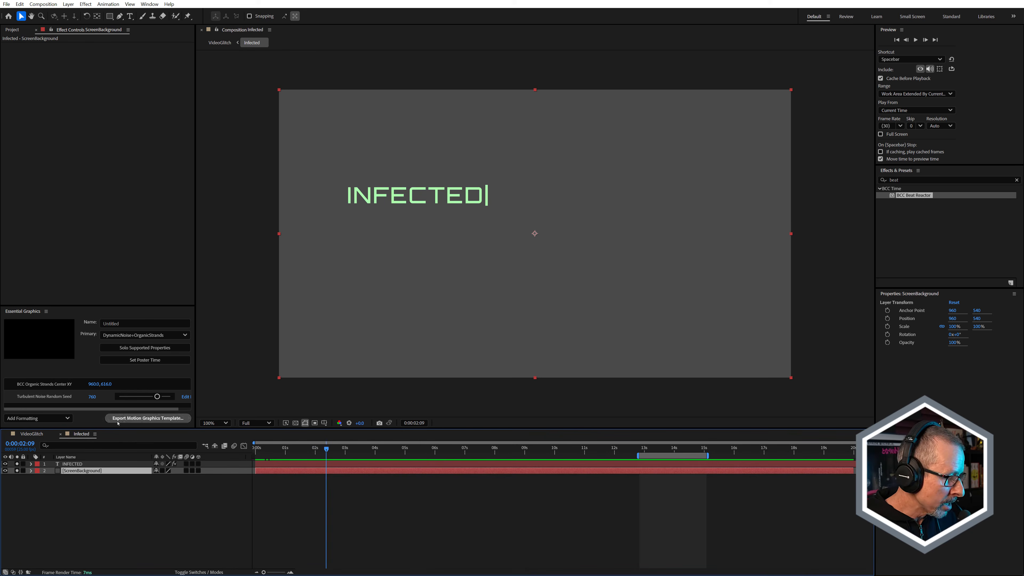
left_click(61, 434)
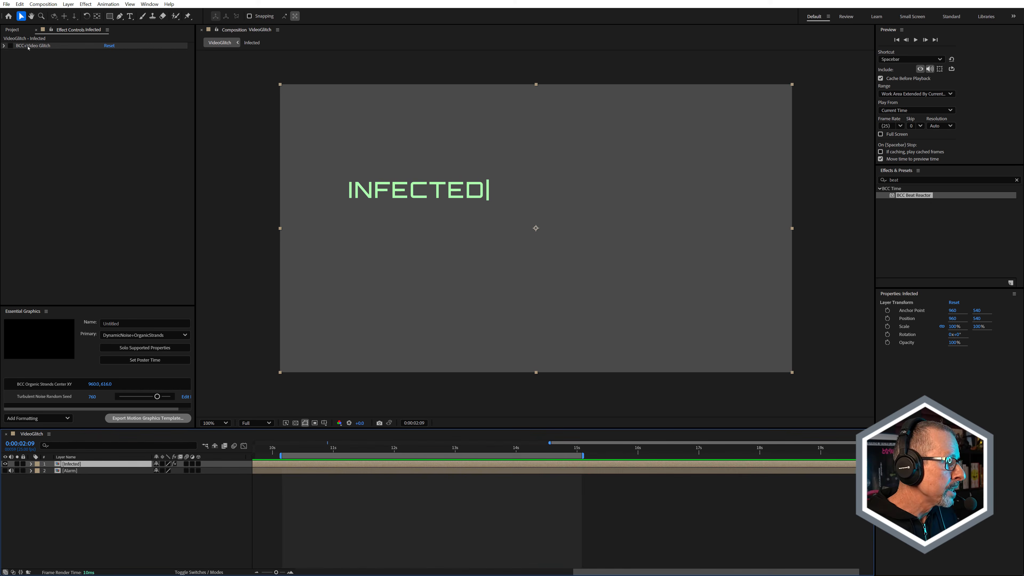
Enable the BCC+Video Glitch effect on the Infected layer and preview its automatic glitches between about 10 and 12 seconds.
left_click(10, 46)
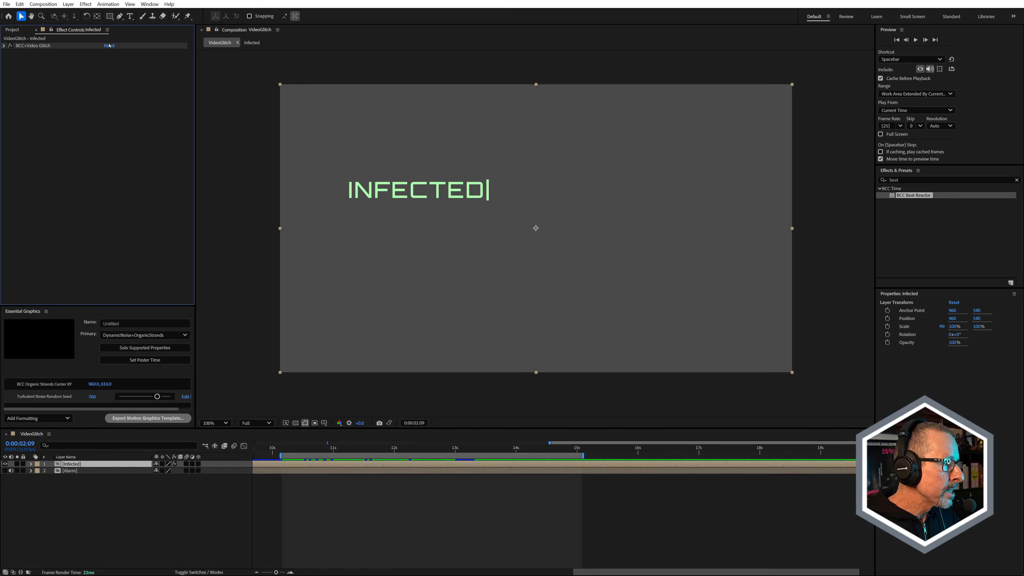
left_click(290, 450)
left_click_drag(289, 450, 326, 453)
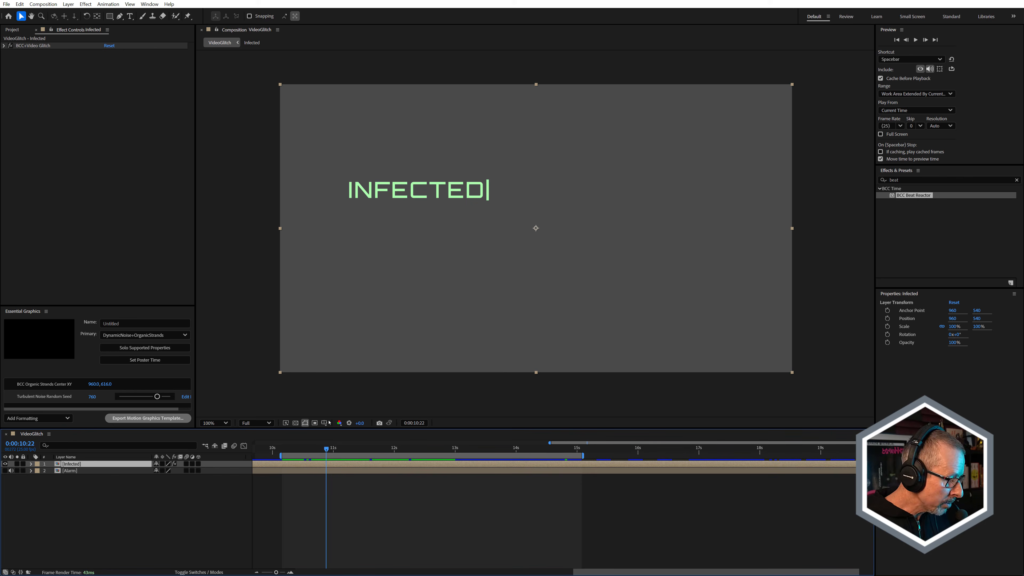
key("space")
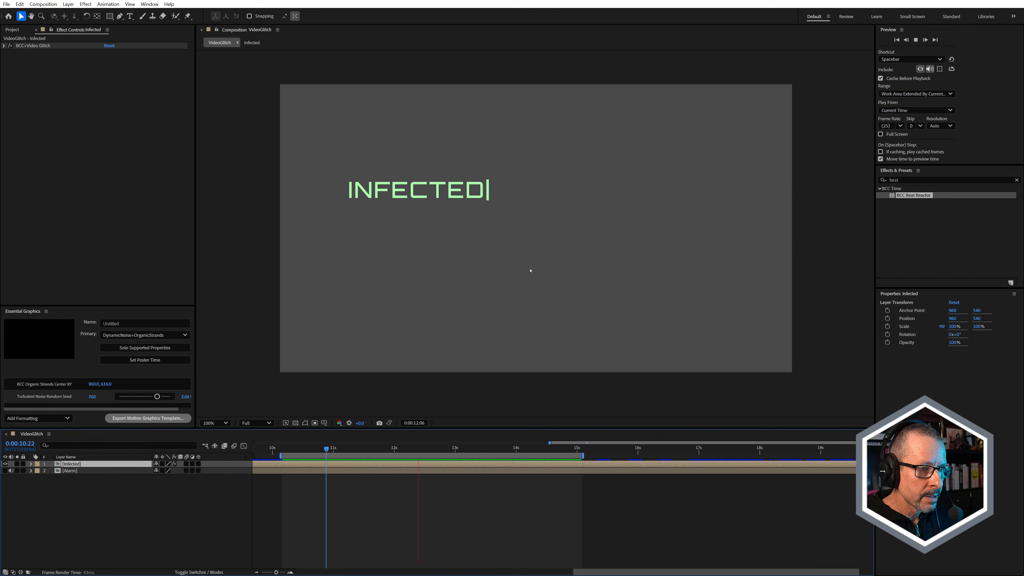
key("space")
left_click_drag(344, 448, 402, 449)
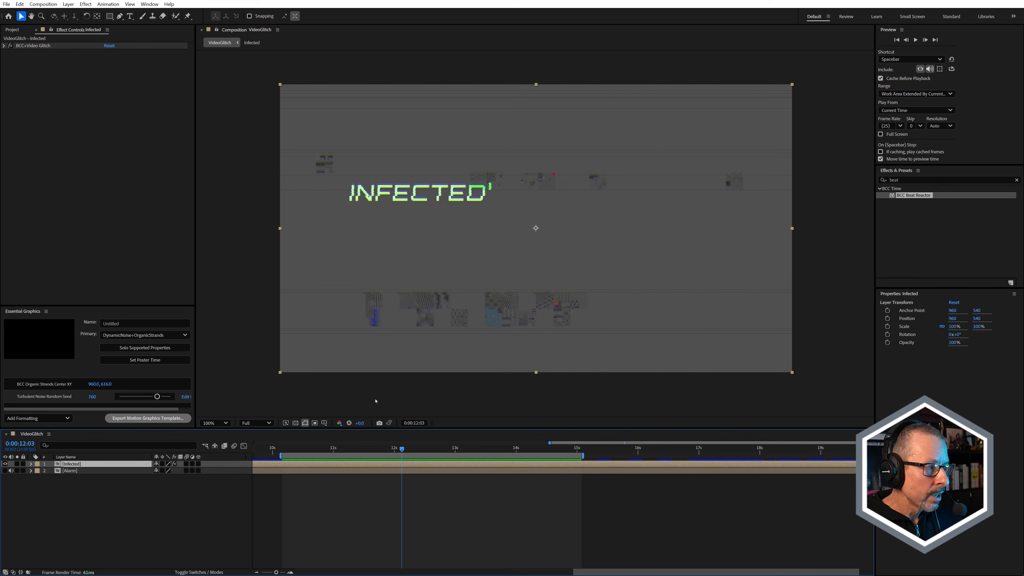
Expand the Video Glitch parameters and look over the effect's presets in the FX Editor, leaving without applying any.
left_click(4, 45)
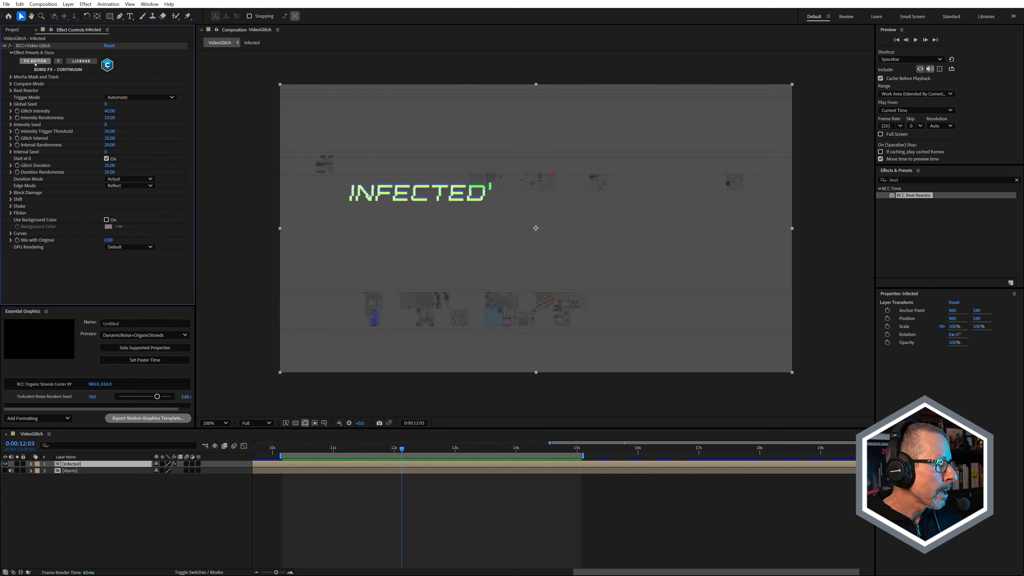
left_click(34, 62)
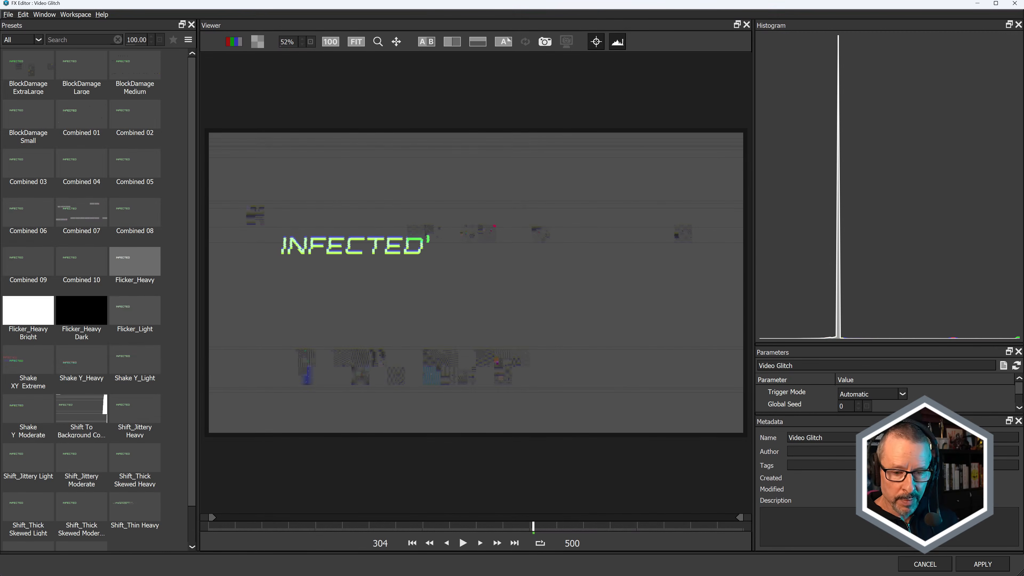
left_click(925, 564)
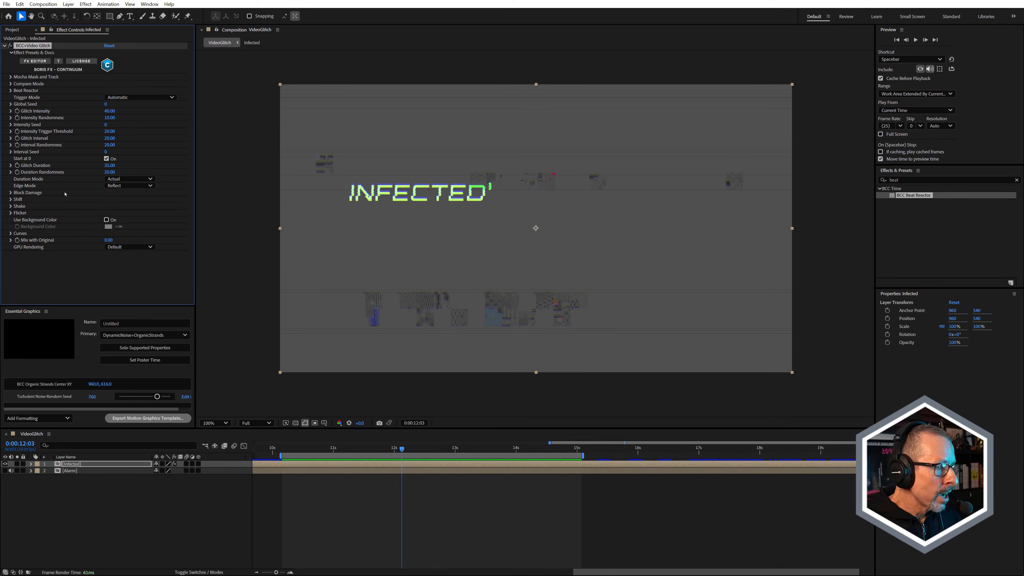
Reveal the Alarm layer's audio waveform and move the current time to 0:00:11:01.
left_click(77, 471)
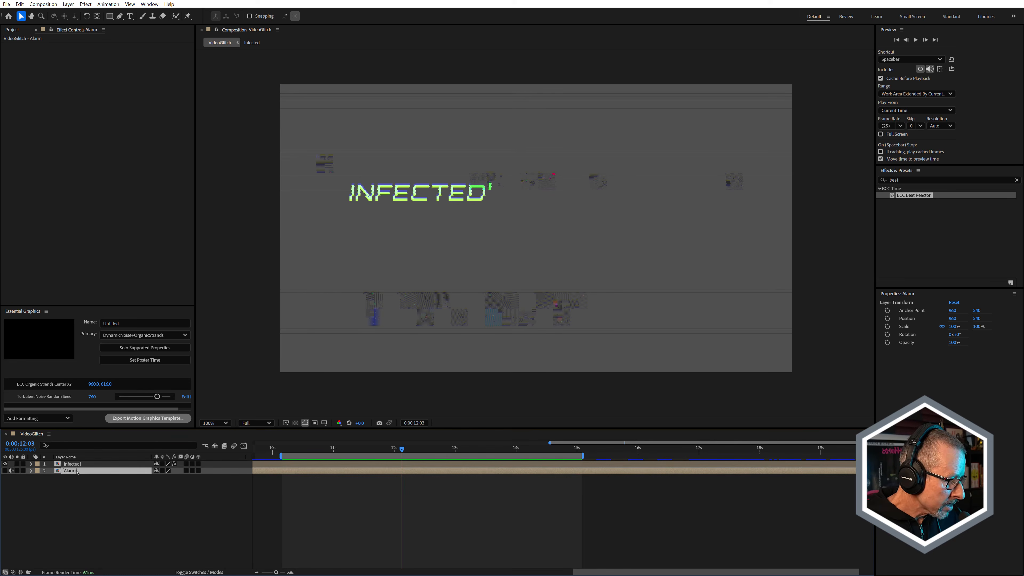
key("l")
key("l")
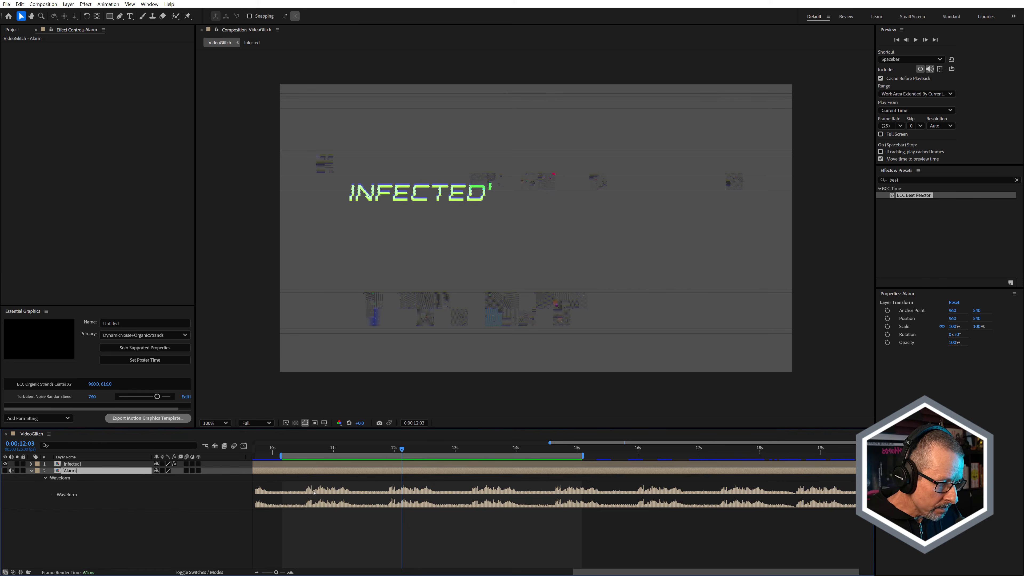
scroll(314, 492, "up", 4)
scroll(376, 503, "down", 2)
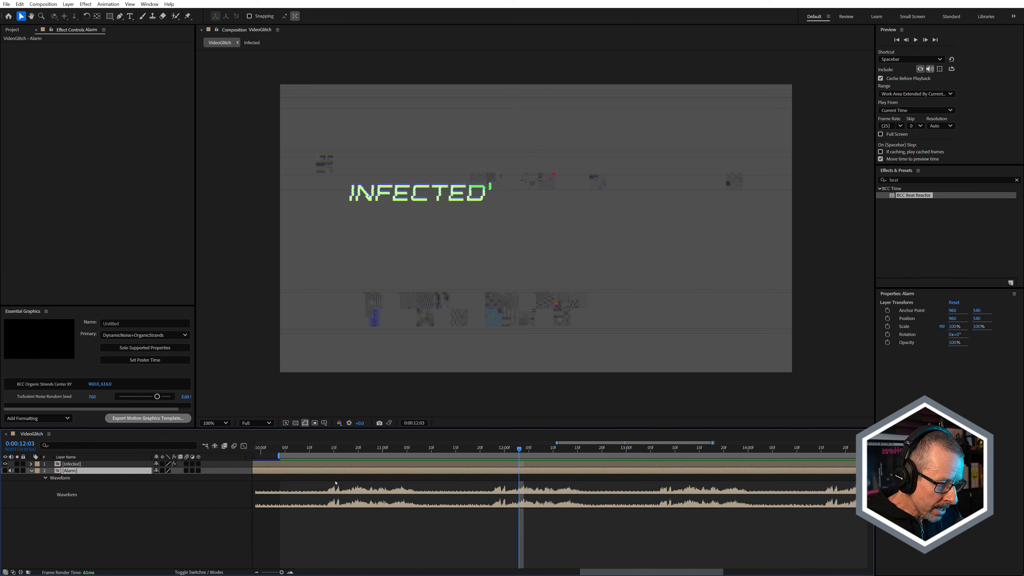
left_click_drag(328, 449, 388, 474)
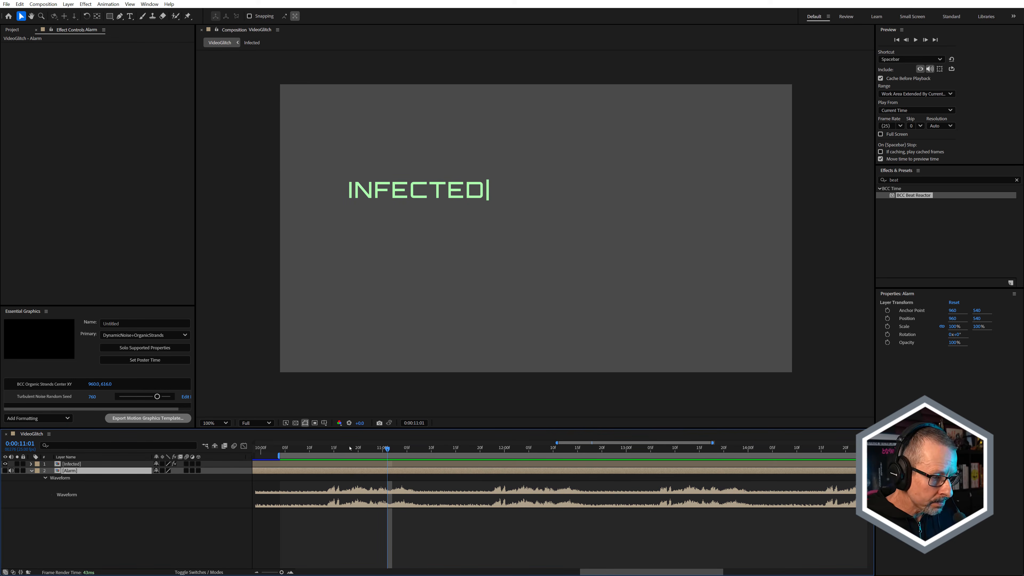
Enable Beat Reactor in the Infected layer's Video Glitch effect and choose the Alarm layer as its audio.
left_click(80, 465)
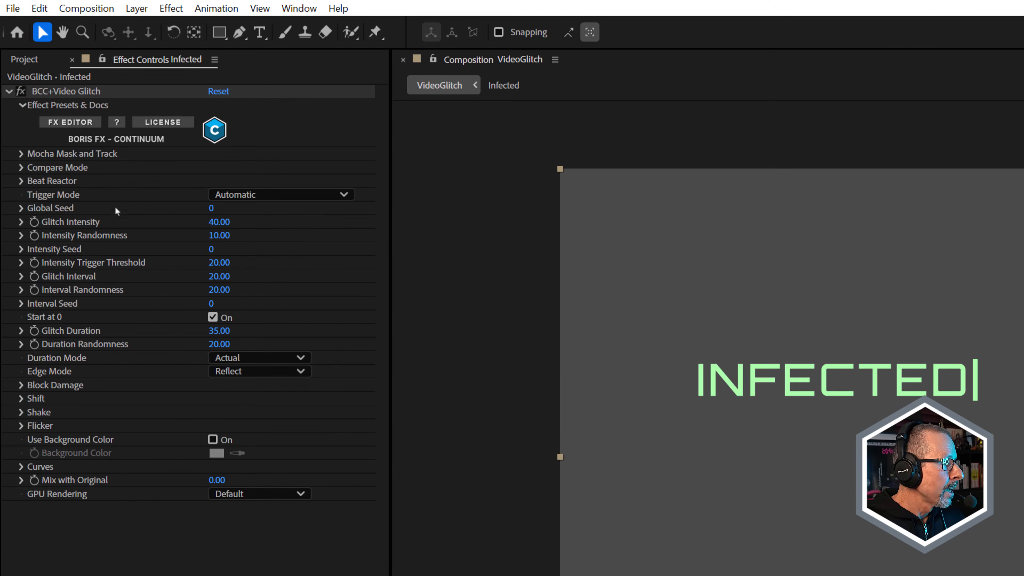
left_click(22, 182)
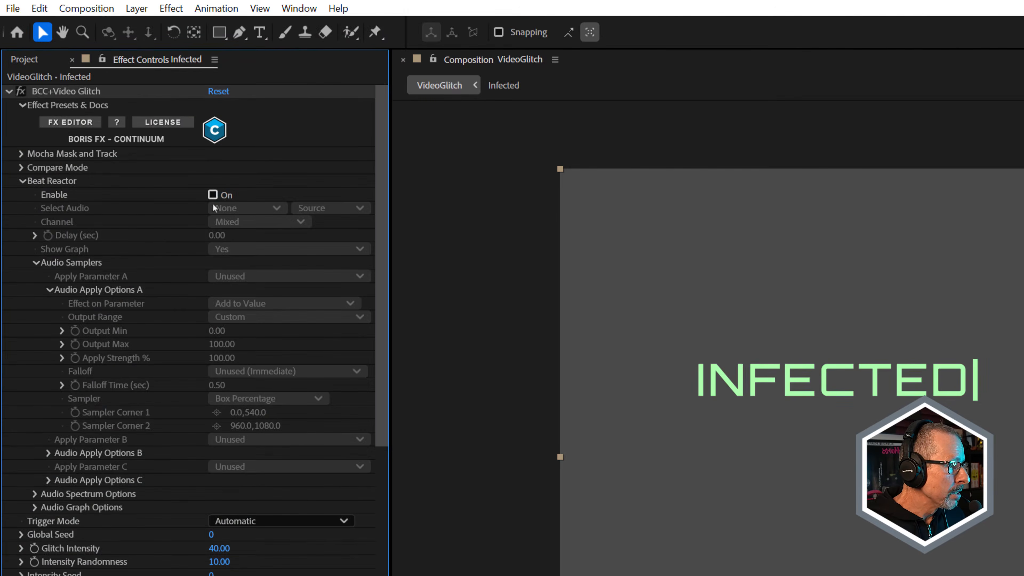
left_click(212, 195)
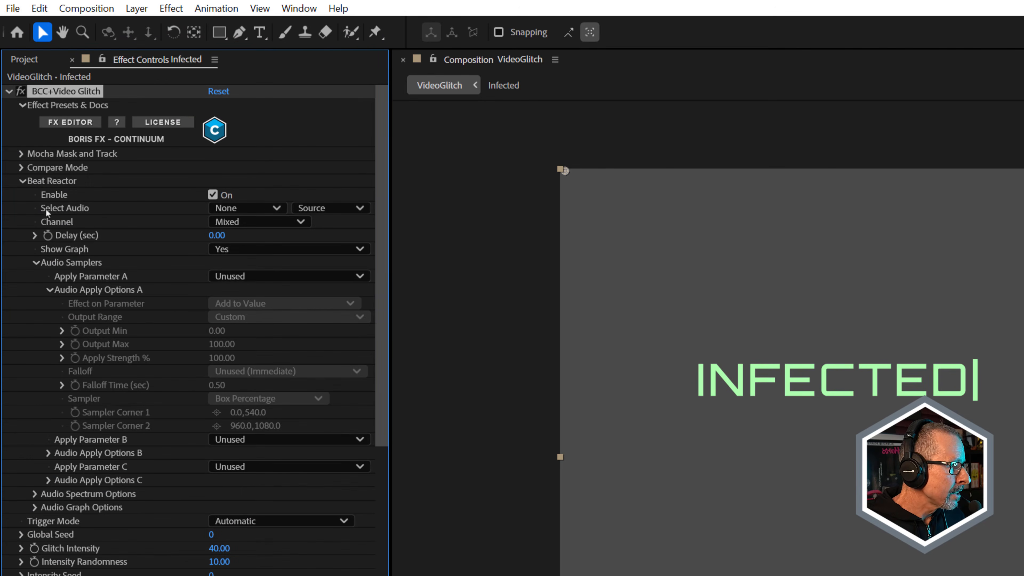
left_click(265, 214)
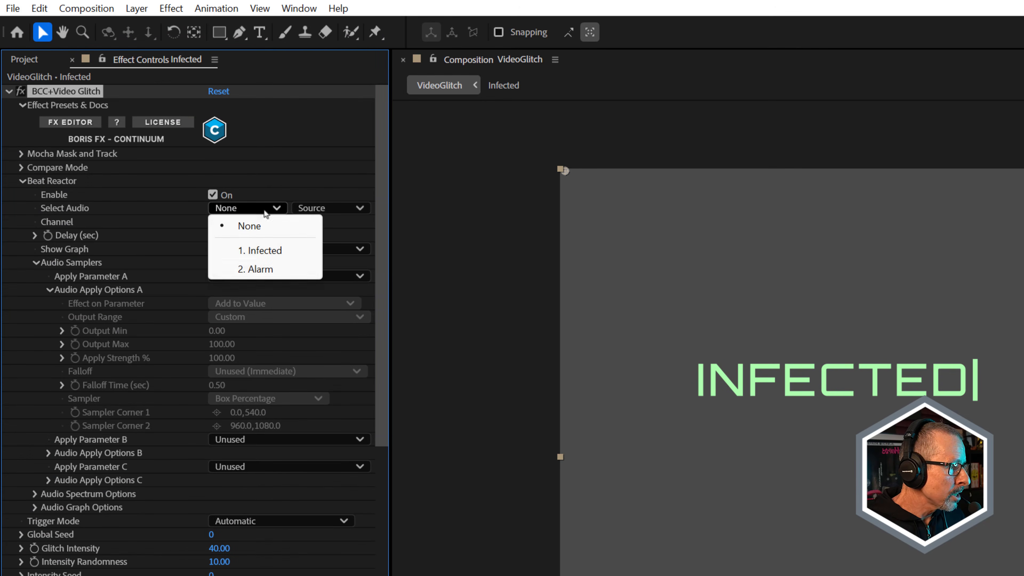
left_click(276, 271)
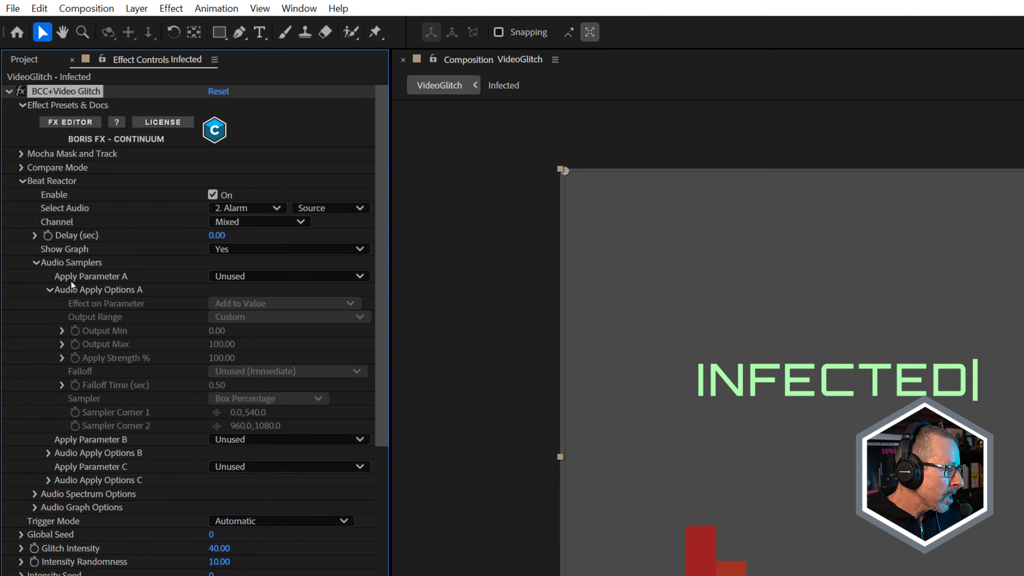
Set Beat Reactor's Apply Parameter A to Glitch Intensity and check the options for Apply Parameter B, leaving it unused.
left_click(244, 277)
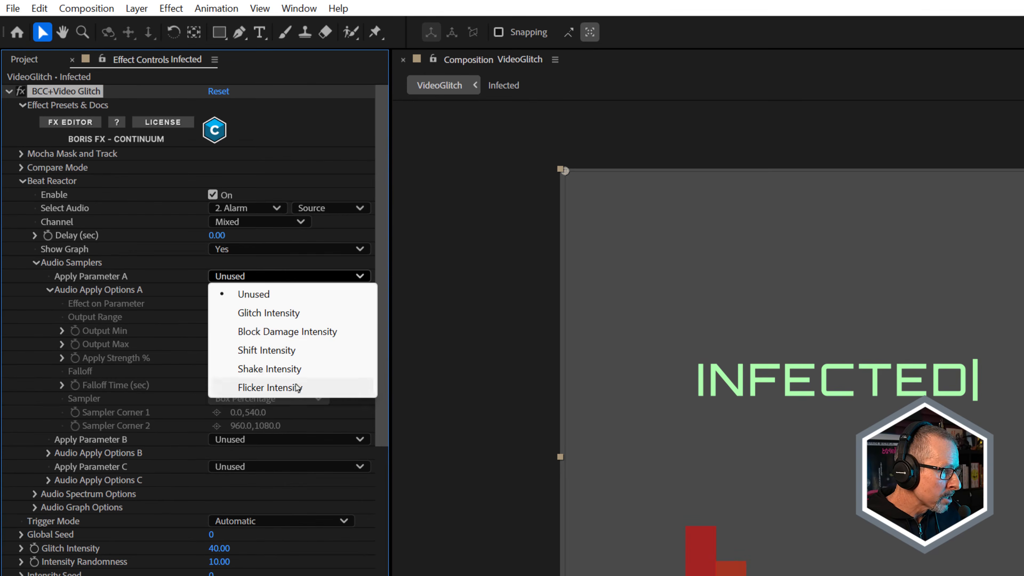
left_click(293, 314)
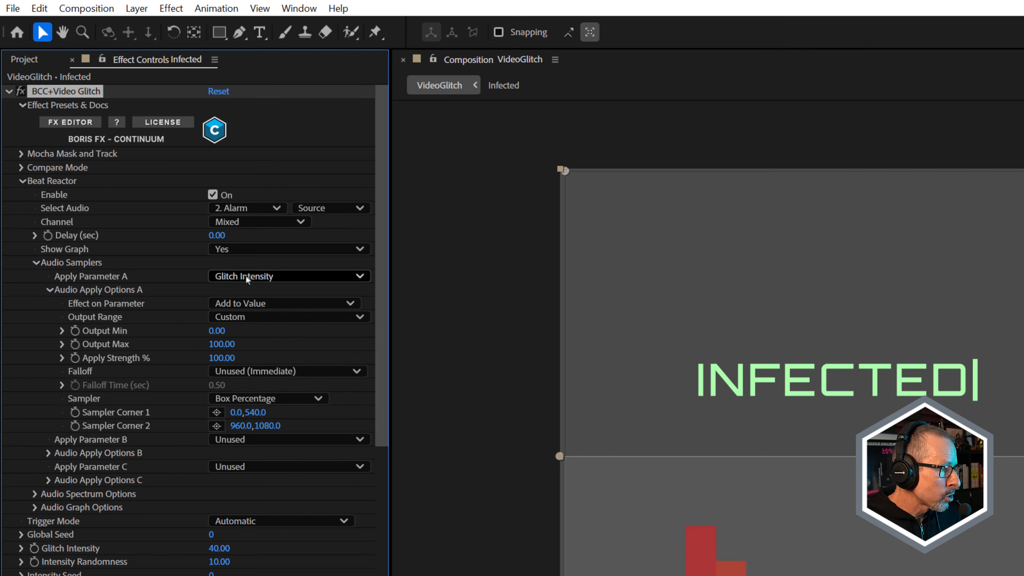
left_click(264, 442)
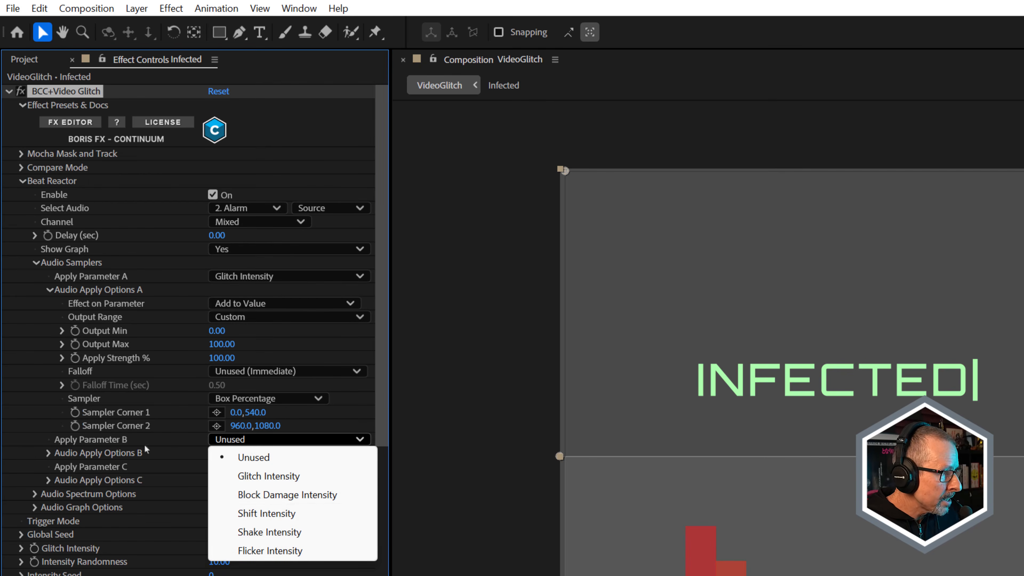
left_click(109, 456)
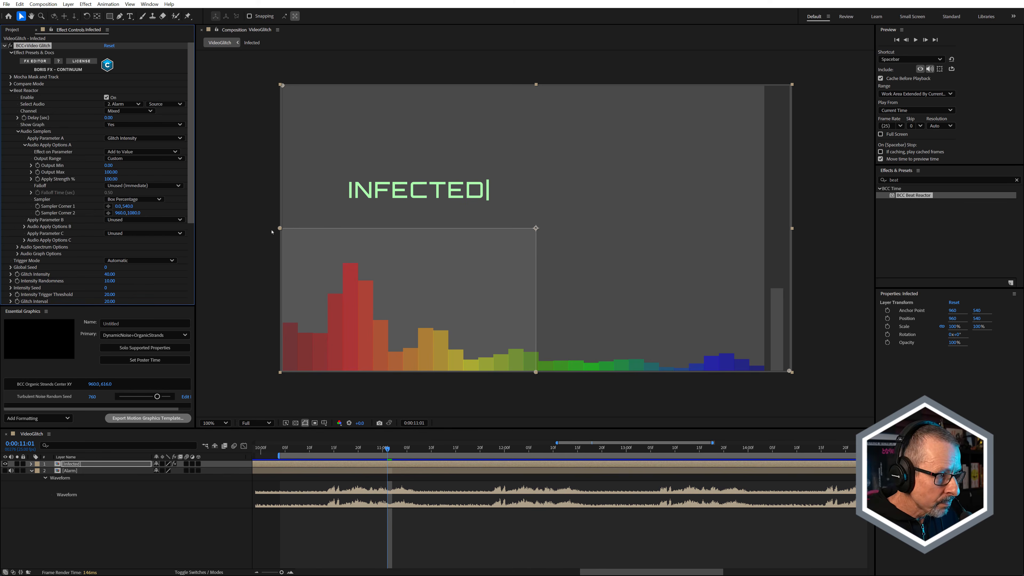
Move Sampler Corner 1 to about 59, 652 on the audio graph and set the sampler to Max Frequency.
left_click_drag(280, 229, 309, 226)
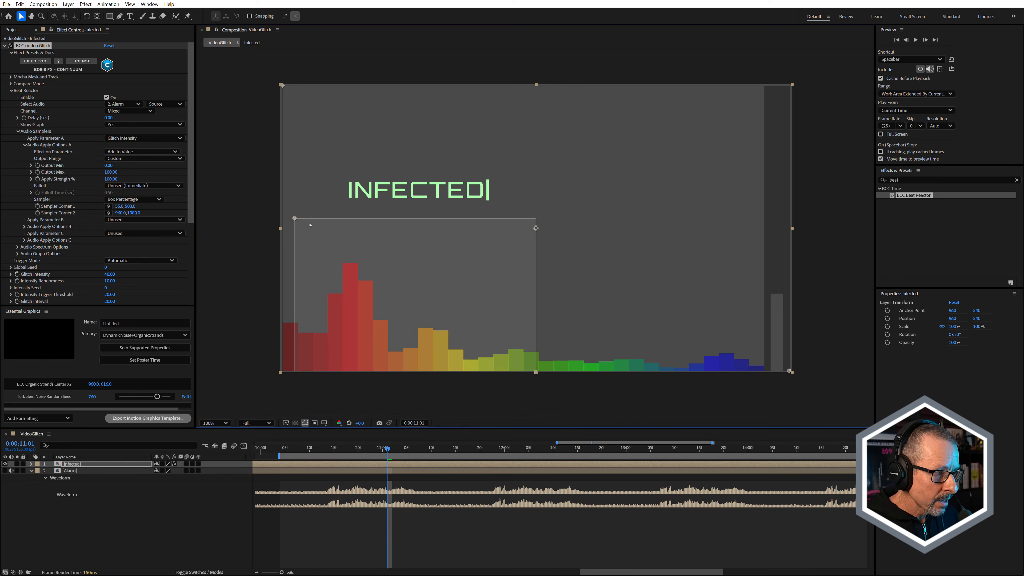
left_click_drag(294, 218, 297, 259)
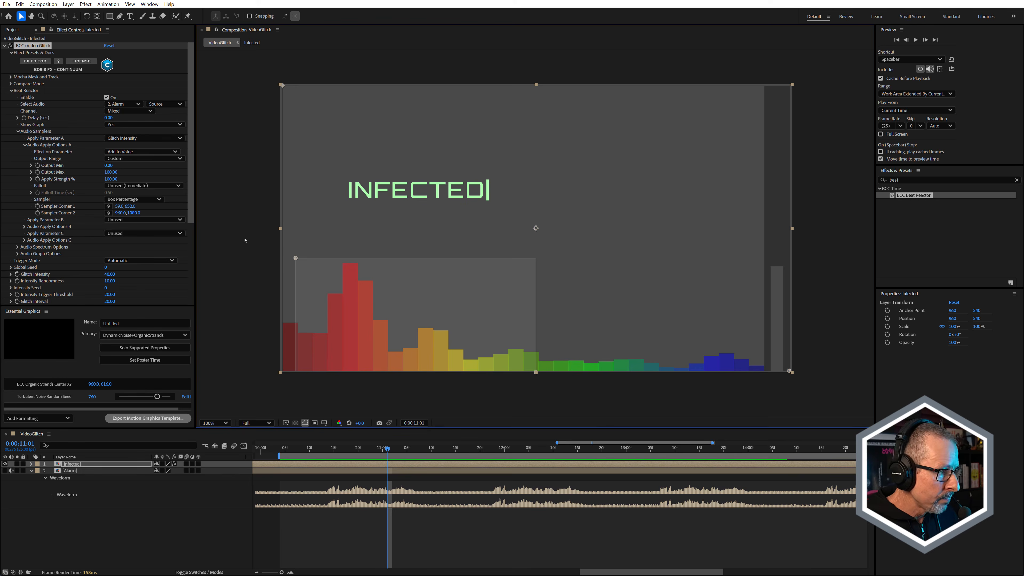
left_click(135, 201)
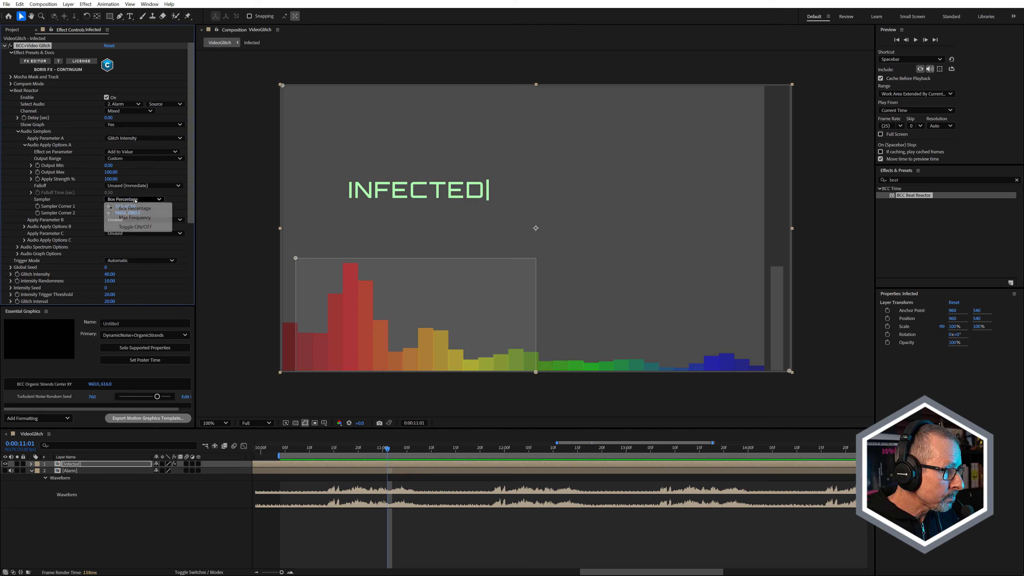
left_click(138, 221)
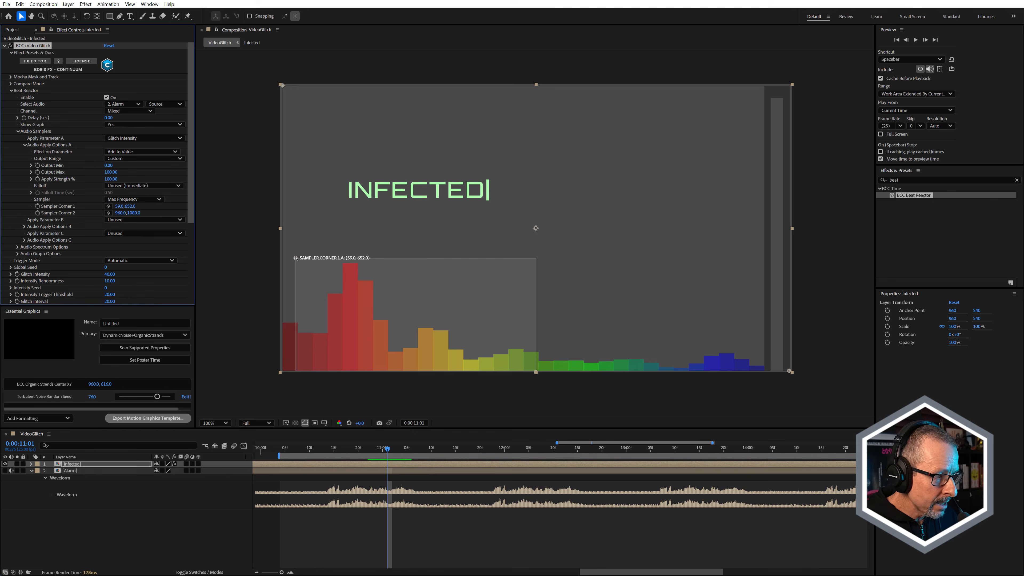
Try different sampler box areas on the audio graph, ending with corners at about -14, 555 and 1413, 1073.
left_click_drag(296, 258, 404, 309)
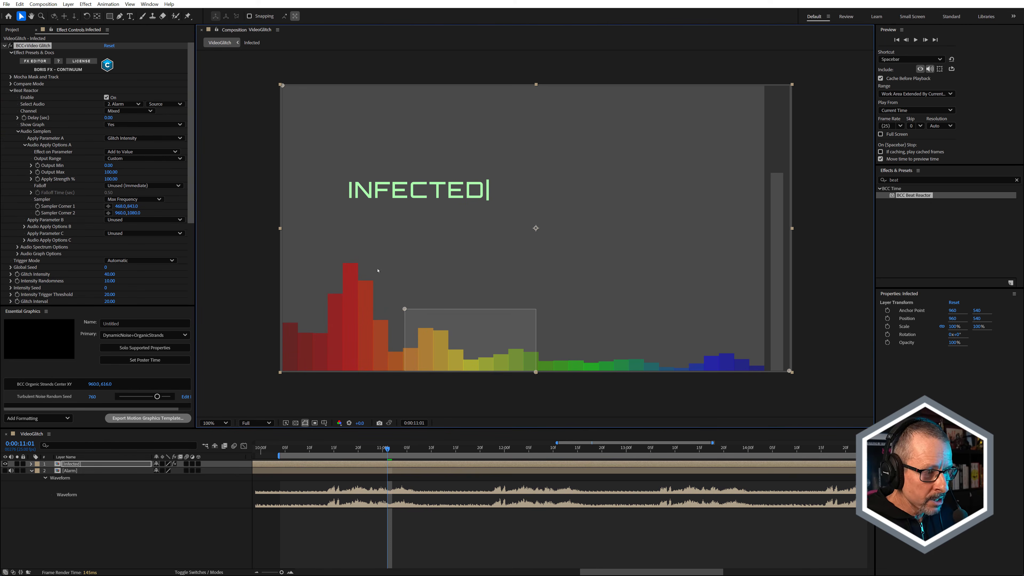
left_click_drag(536, 371, 657, 370)
left_click_drag(405, 309, 604, 330)
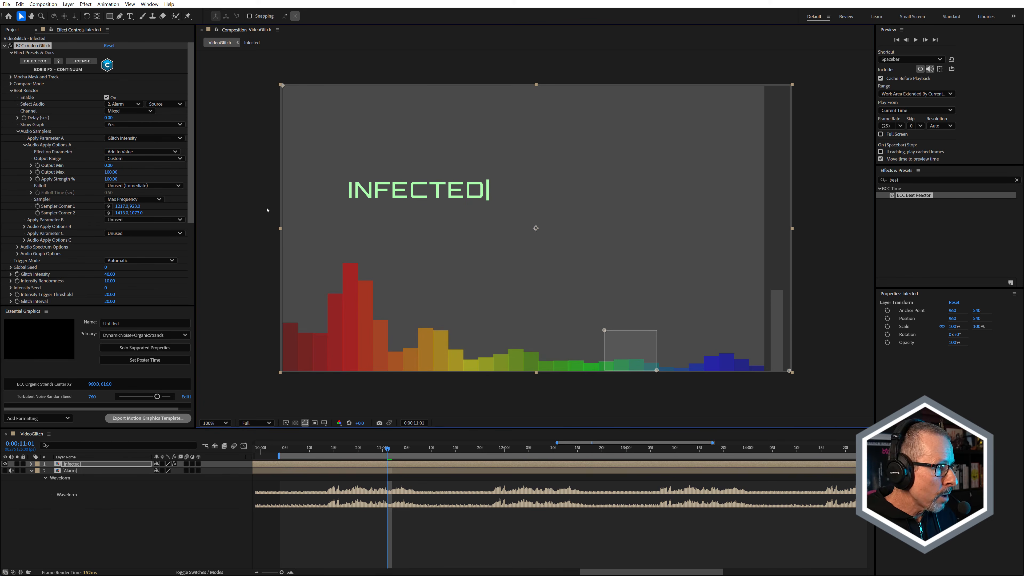
left_click_drag(604, 330, 276, 232)
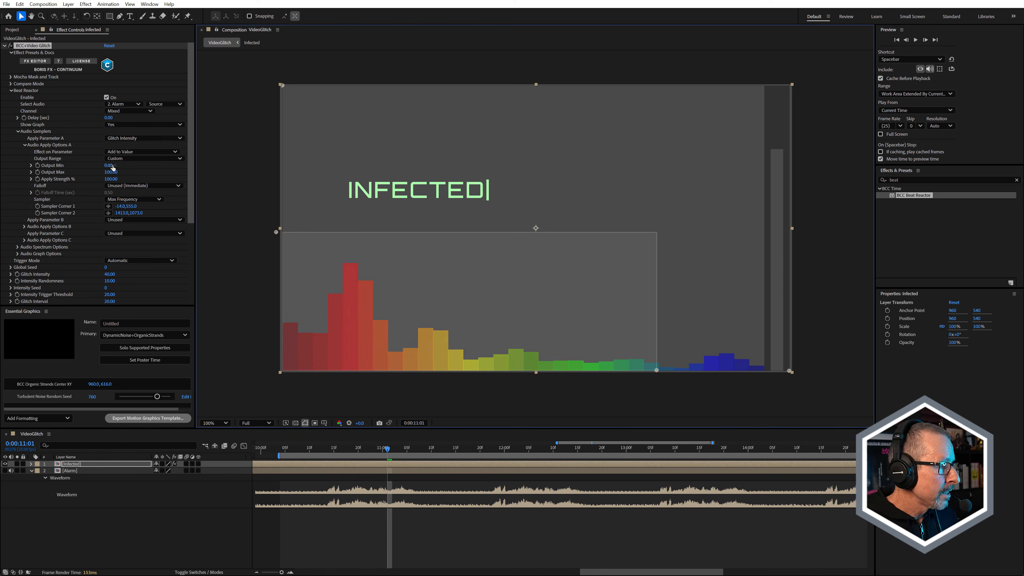
Set the sampler to Toggle ON/OFF, move Sampler Corner 2 to about 1062, 1113, and scrub the timeline to check the glitch triggering.
left_click(134, 199)
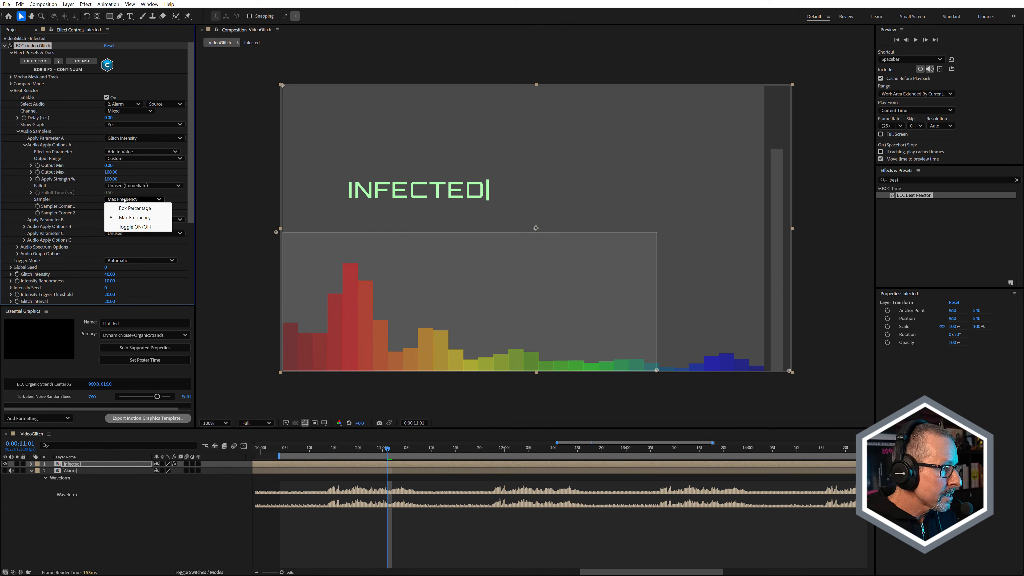
left_click(134, 227)
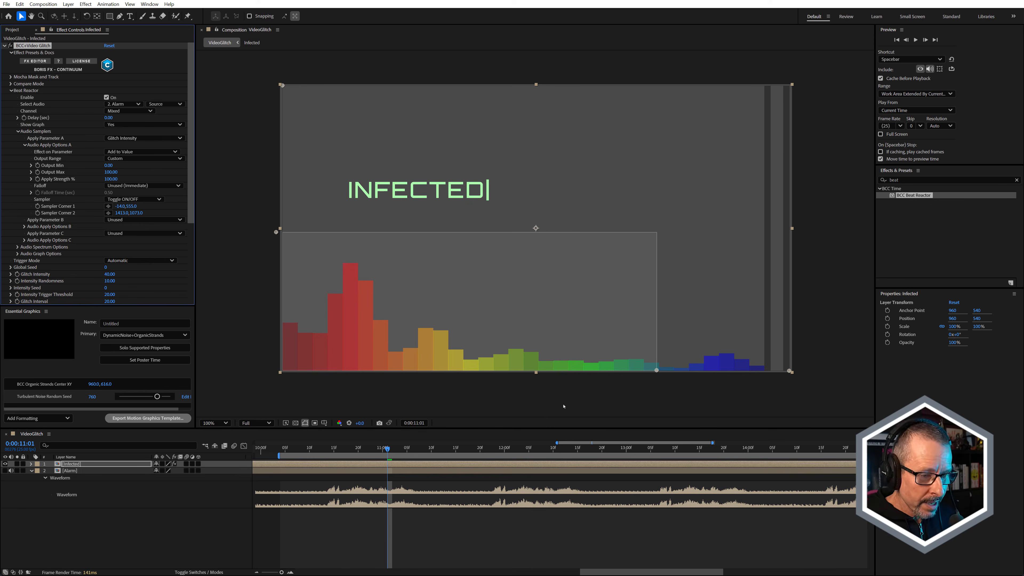
left_click_drag(425, 451, 627, 491)
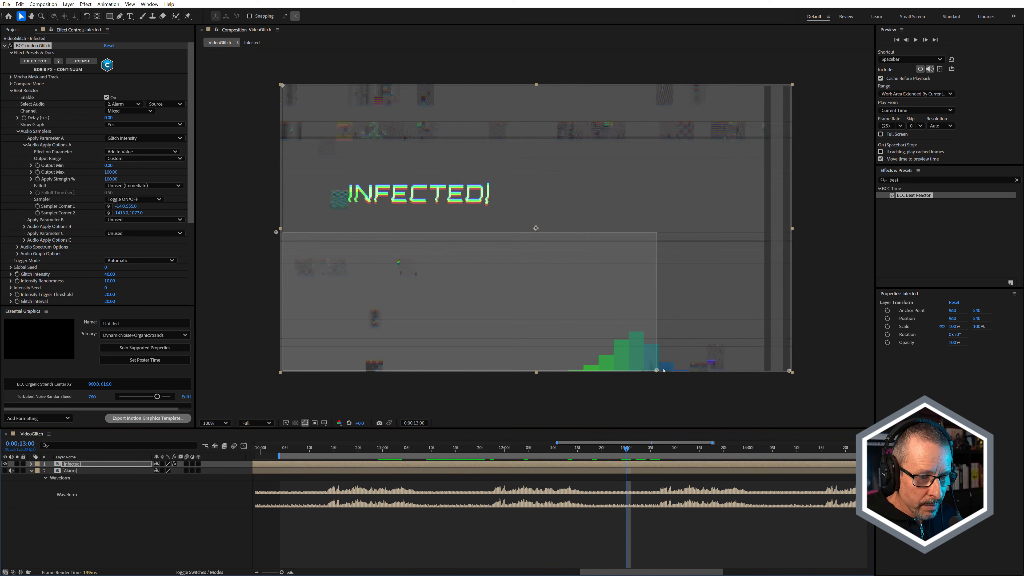
left_click_drag(657, 371, 563, 380)
left_click_drag(519, 450, 577, 463)
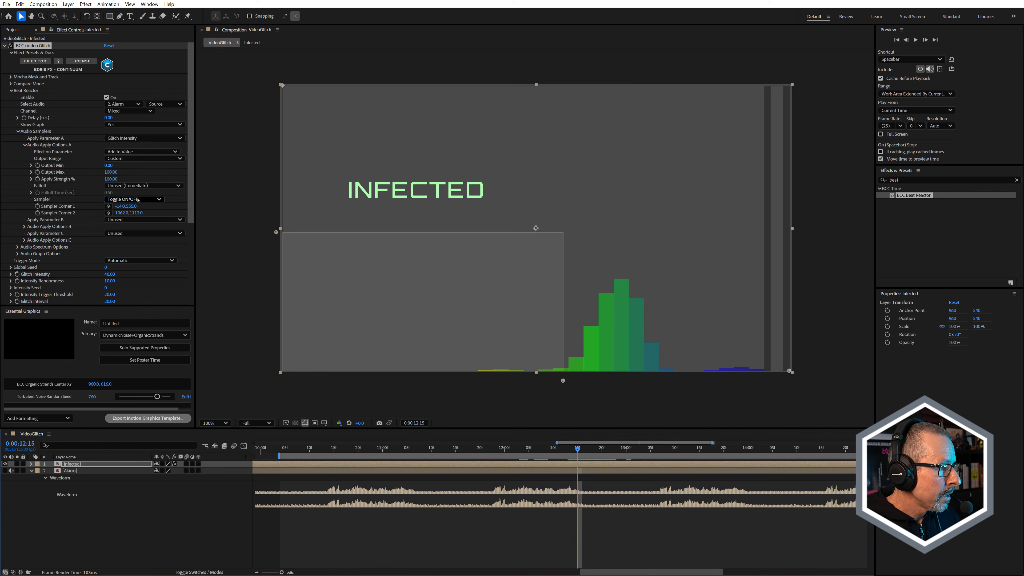
Set the Beat Reactor sampler to Box Percentage and scrub the timeline to 0:00:11:19 to check its response.
left_click(133, 199)
left_click(138, 209)
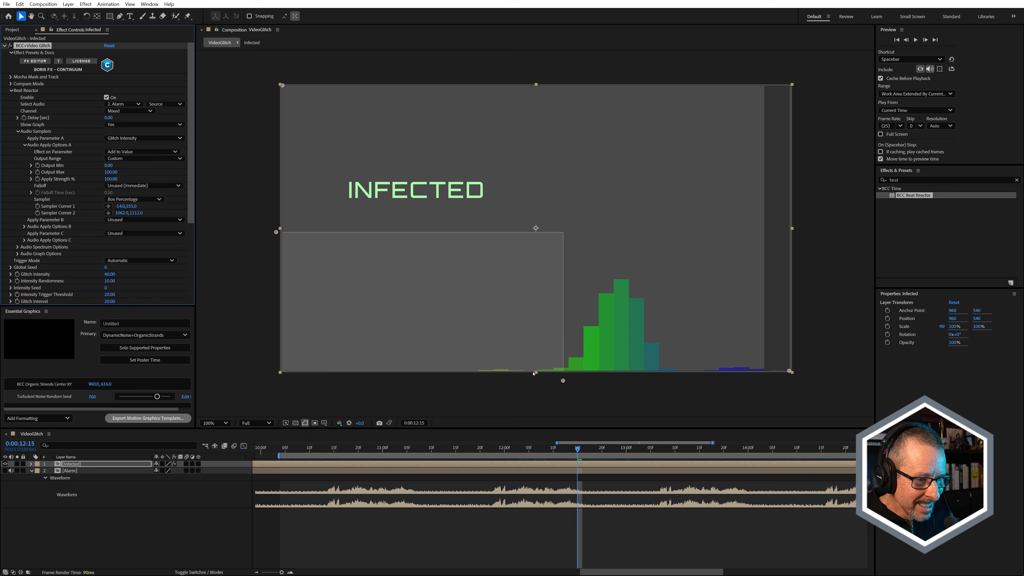
scroll(533, 374, "up", 2)
scroll(437, 364, "down", 2)
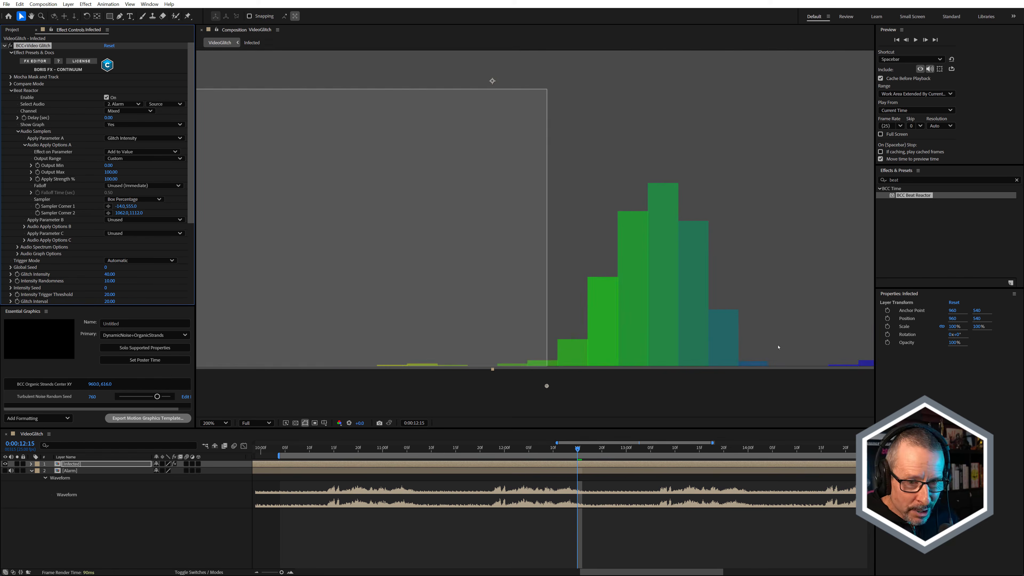
scroll(778, 347, "down", 3)
scroll(821, 349, "up", 3)
scroll(822, 349, "down", 3)
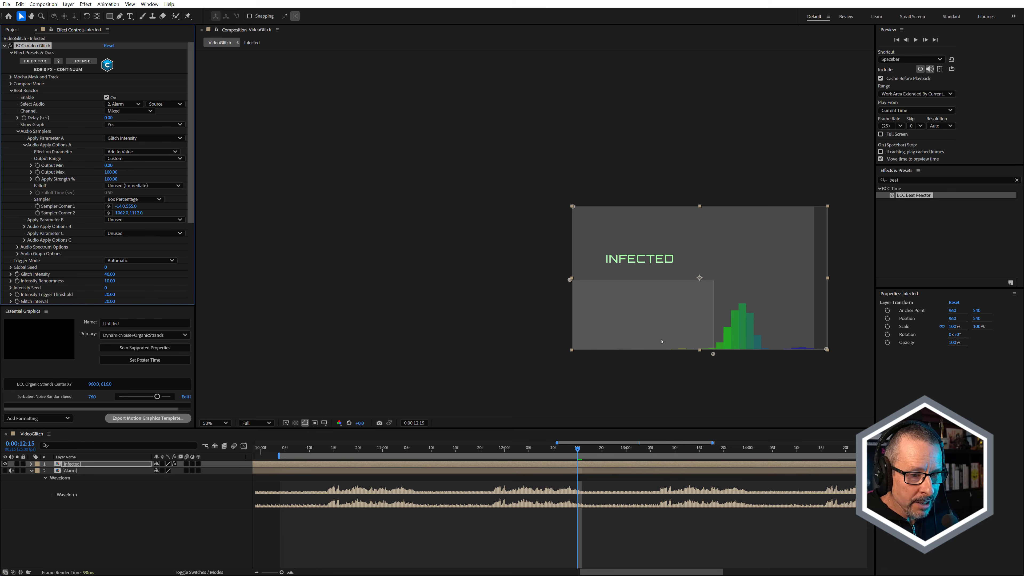
left_click(681, 530)
scroll(853, 316, "up", 1)
left_click_drag(517, 449, 476, 457)
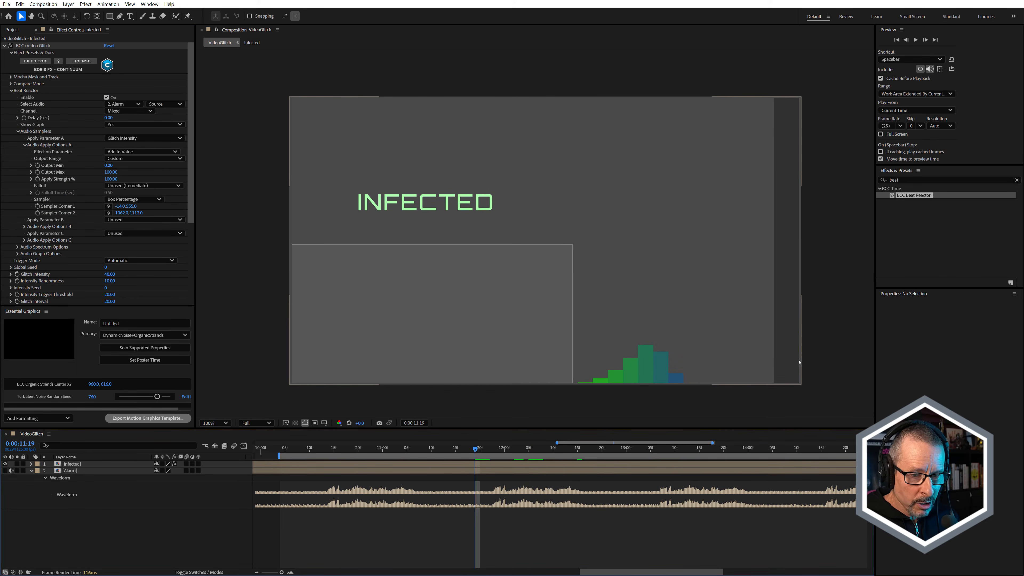
Select the BCC+Video Glitch effect and move Sampler Corner 2 to about 1891, 1198 to widen the sampler box.
left_click(530, 270)
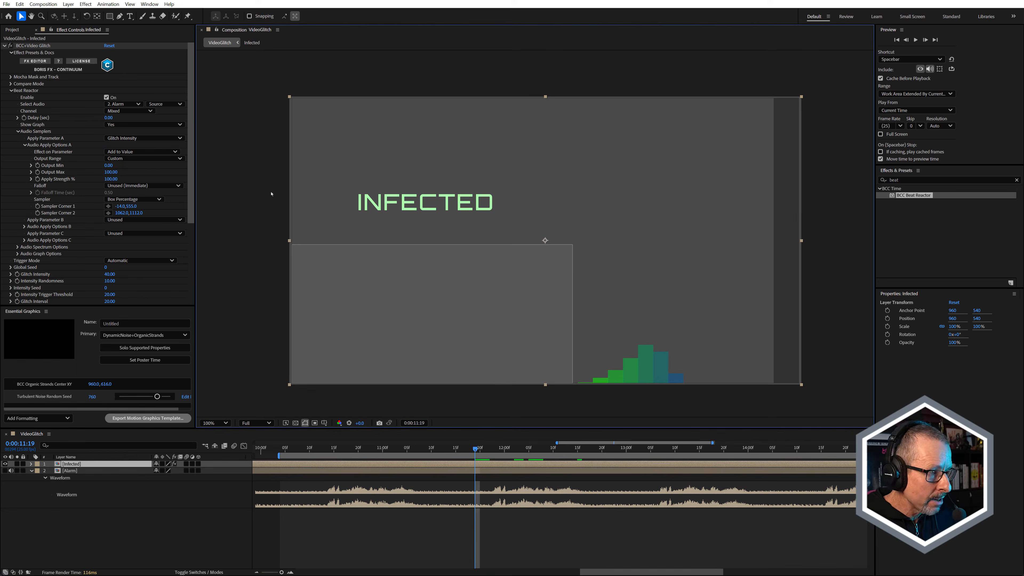
left_click(33, 45)
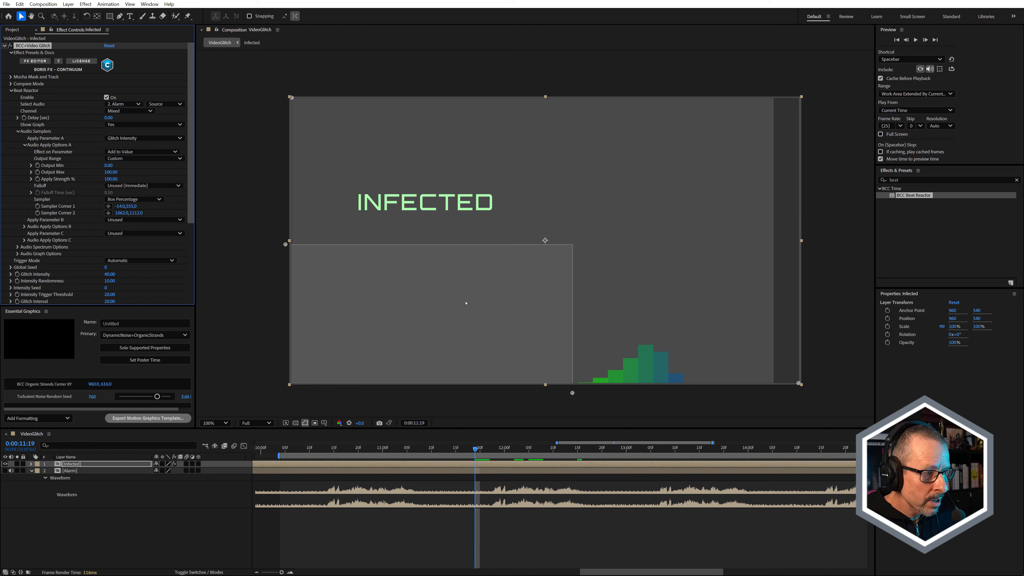
left_click_drag(573, 393, 794, 416)
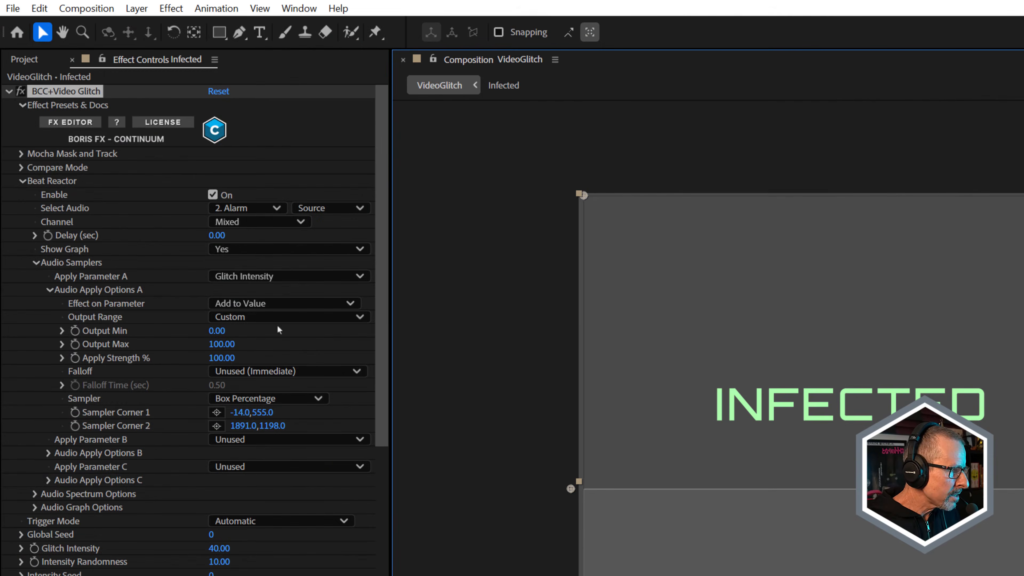
Turn Beat Reactor off, set Glitch Interval to 1.00, and preview the unsynchronised glitching.
left_click_drag(395, 373, 395, 541)
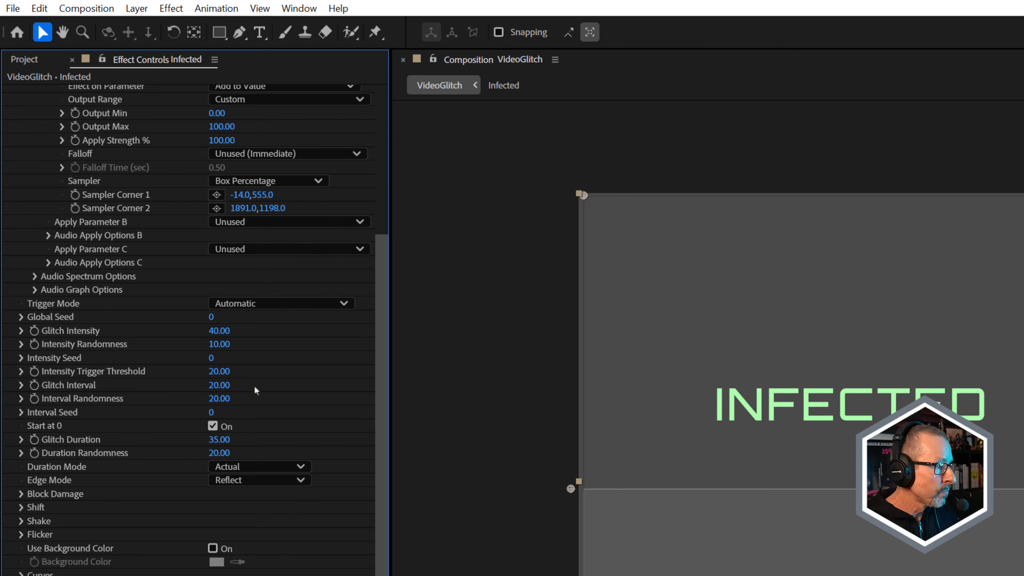
left_click_drag(384, 260, 402, 61)
left_click(213, 195)
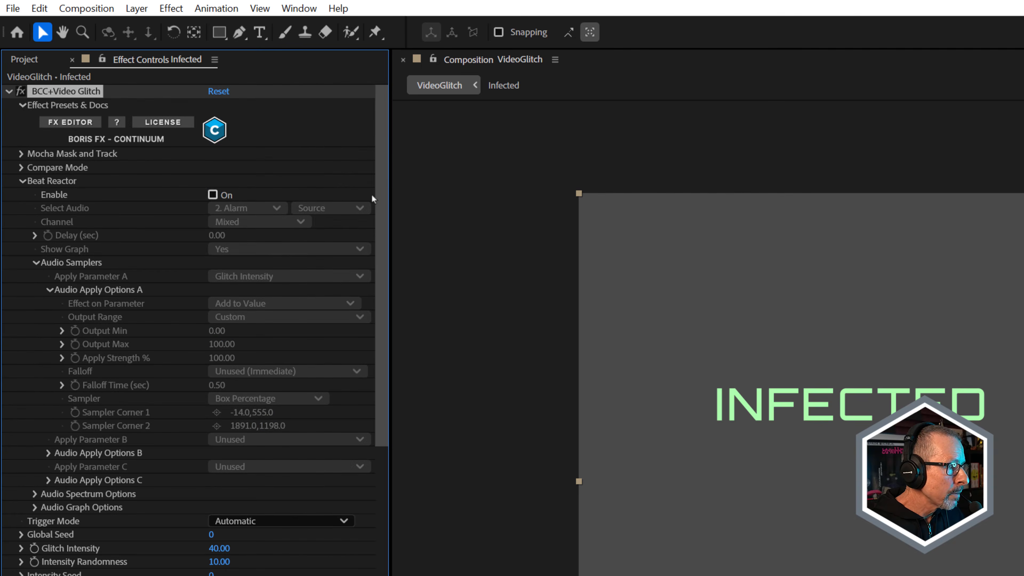
scroll(381, 279, "down", 2)
scroll(382, 278, "down", 4)
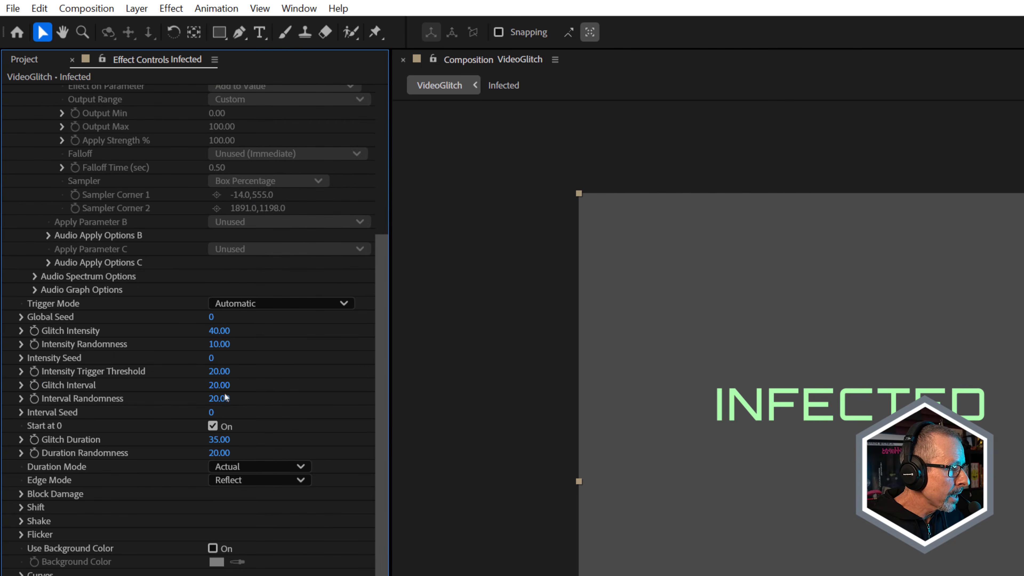
left_click_drag(219, 387, 59, 404)
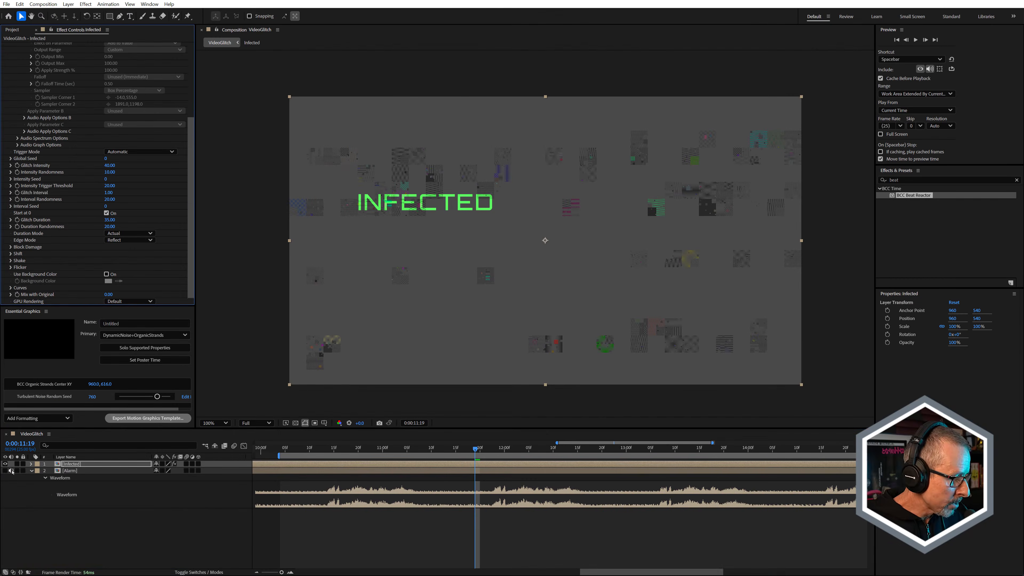
key("space")
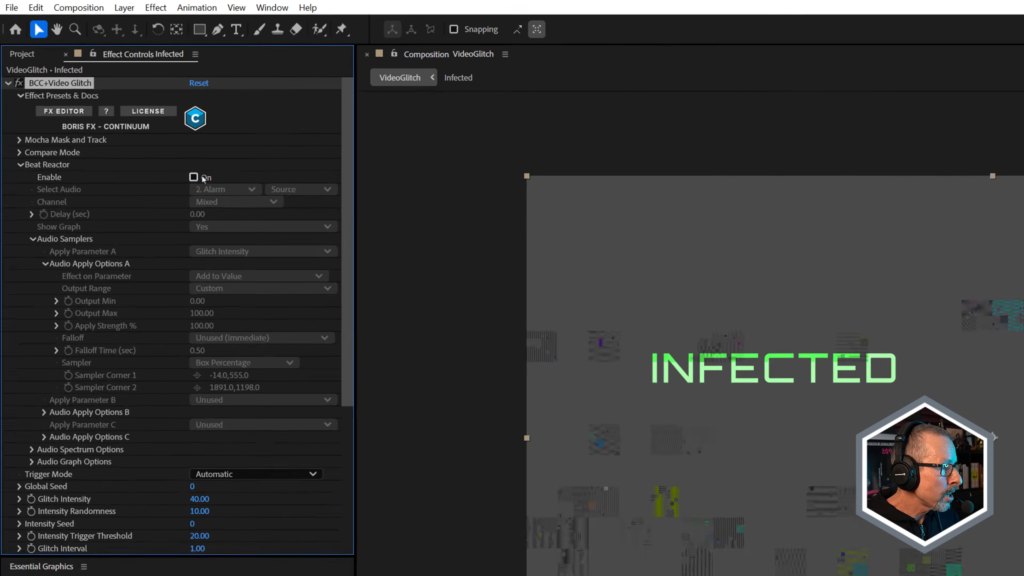
Turn Beat Reactor and the Alarm layer's audio back on, and preview the composition in a maximized view.
left_click(194, 177)
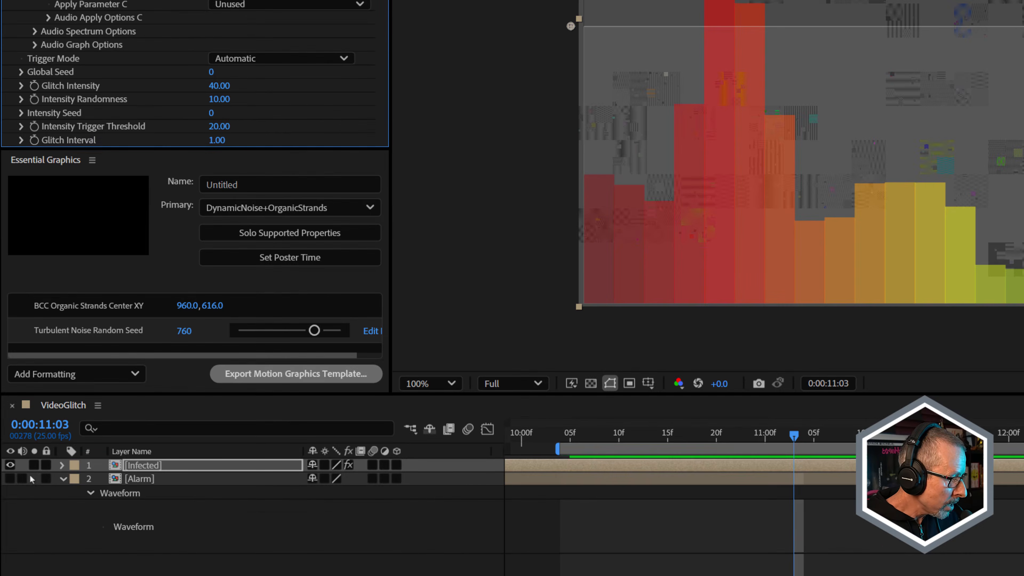
left_click(22, 478)
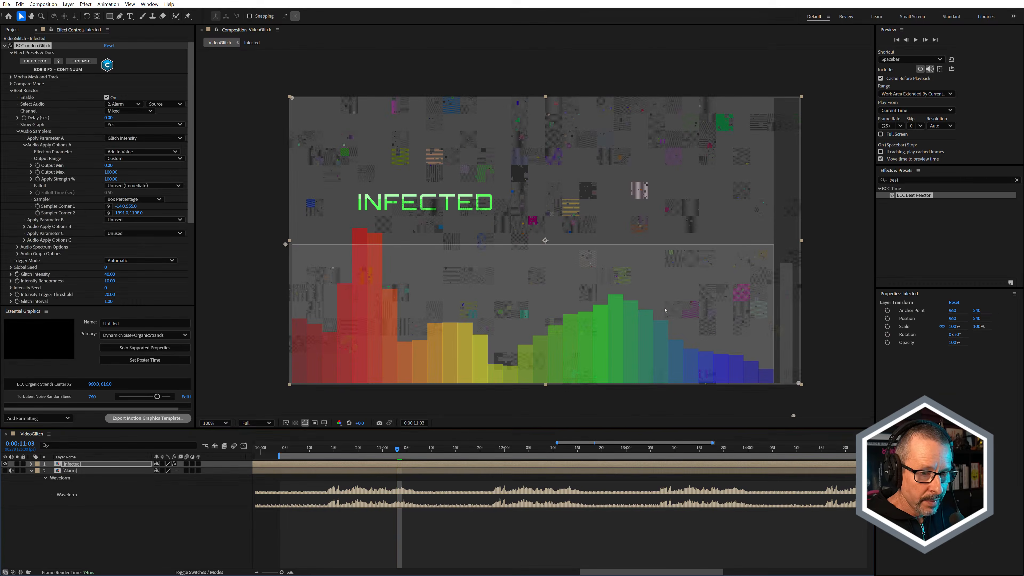
key("grave")
key("space")
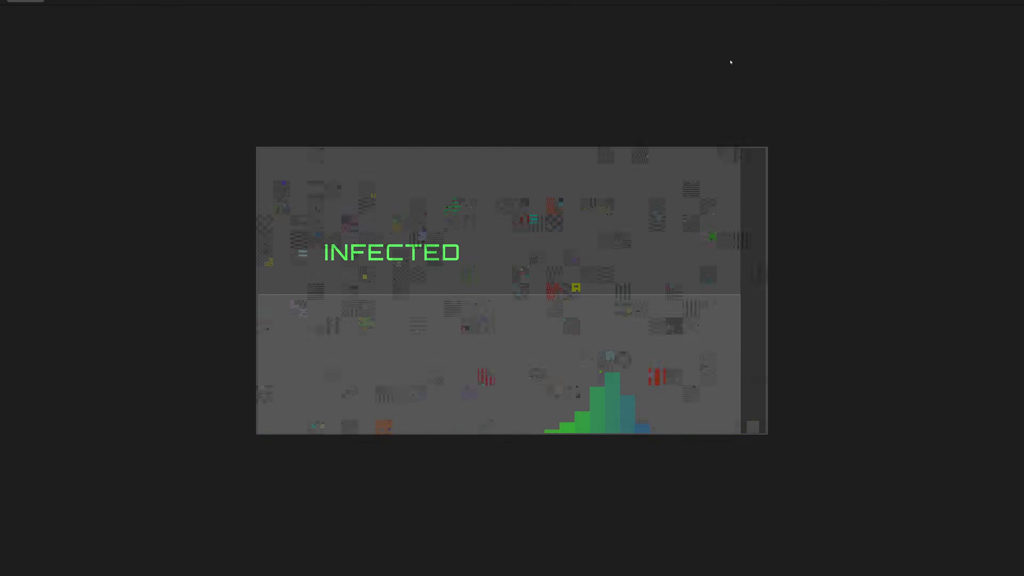
key("grave")
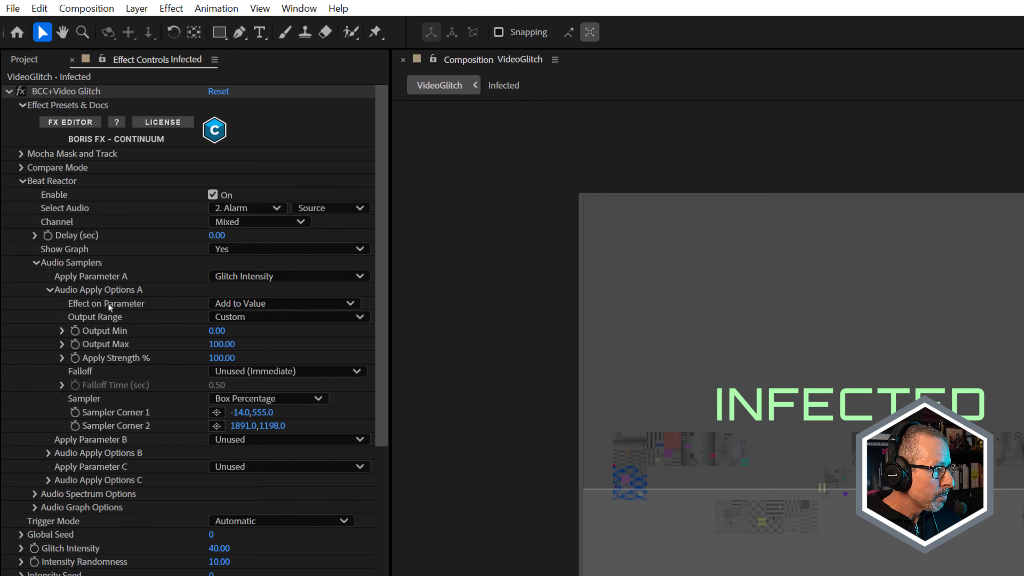
Set Effect on Parameter to Replace Value and check the glitch by previewing and moving to 0:00:13:08.
left_click(250, 307)
left_click(260, 322)
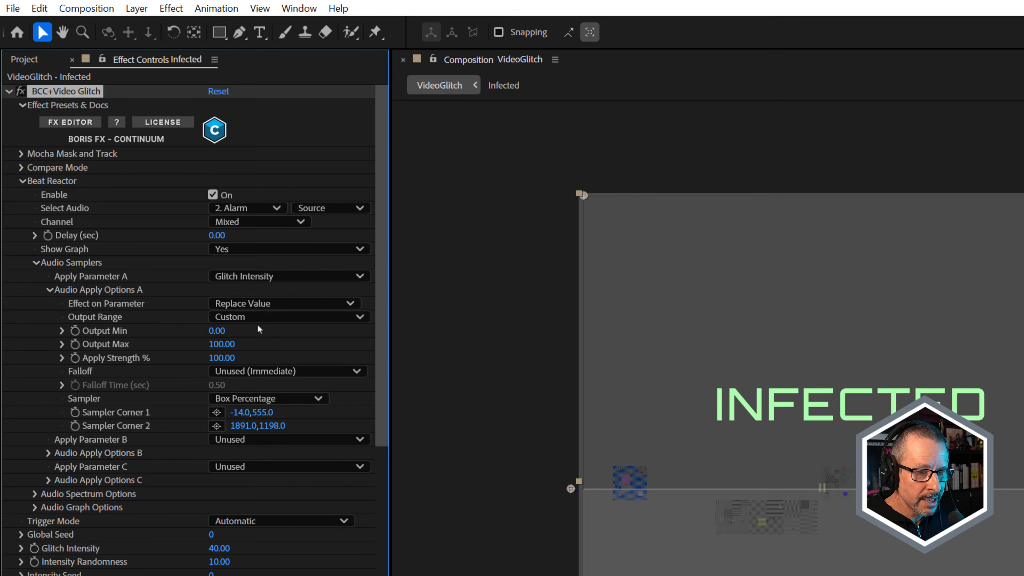
key("space")
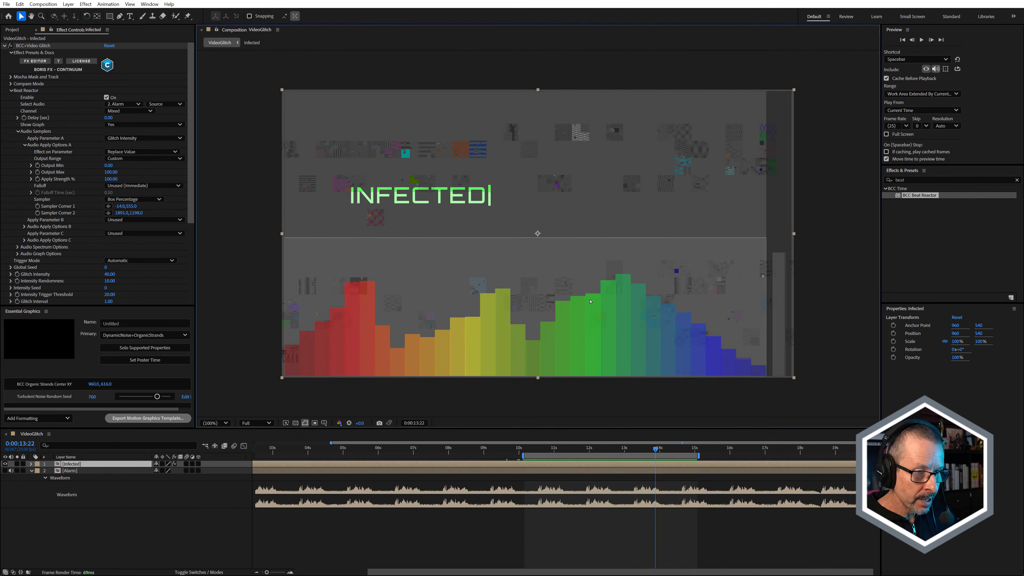
left_click_drag(640, 452, 628, 451)
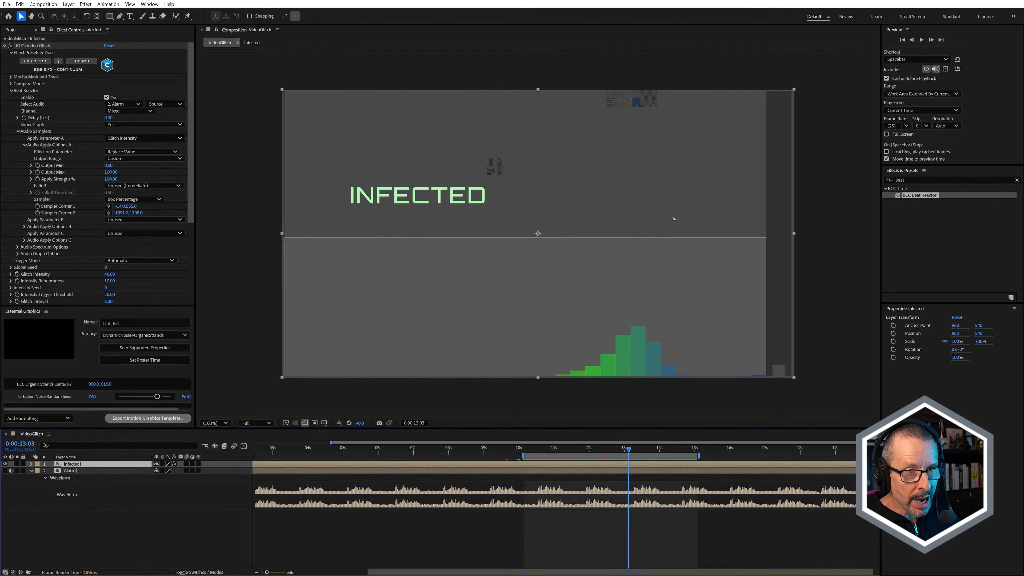
left_click(635, 449)
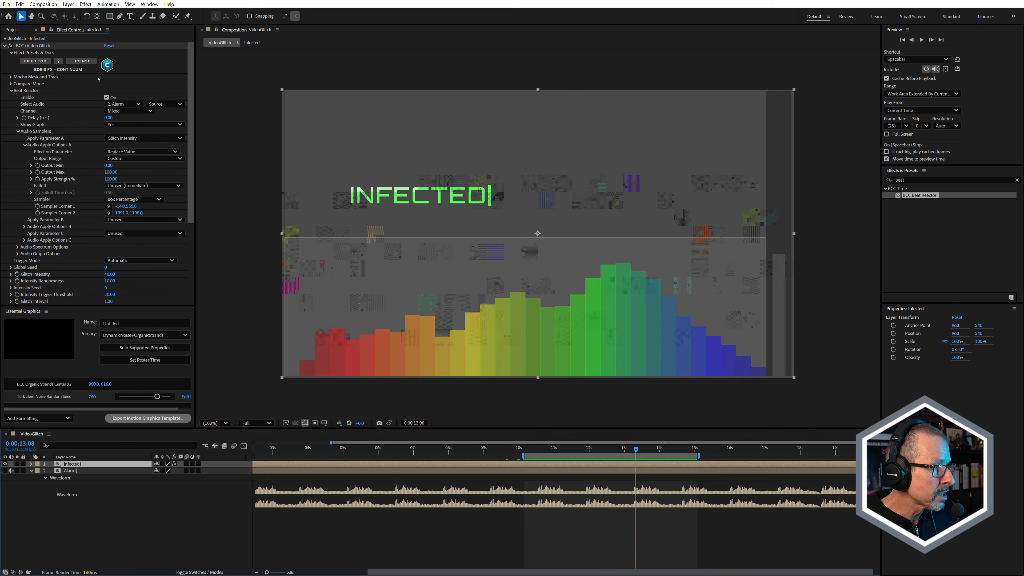
Move Sampler Corner 2 to about 1809, 791 and scrub around 0:00:13:08 to check when the glitch triggers.
left_click(40, 47)
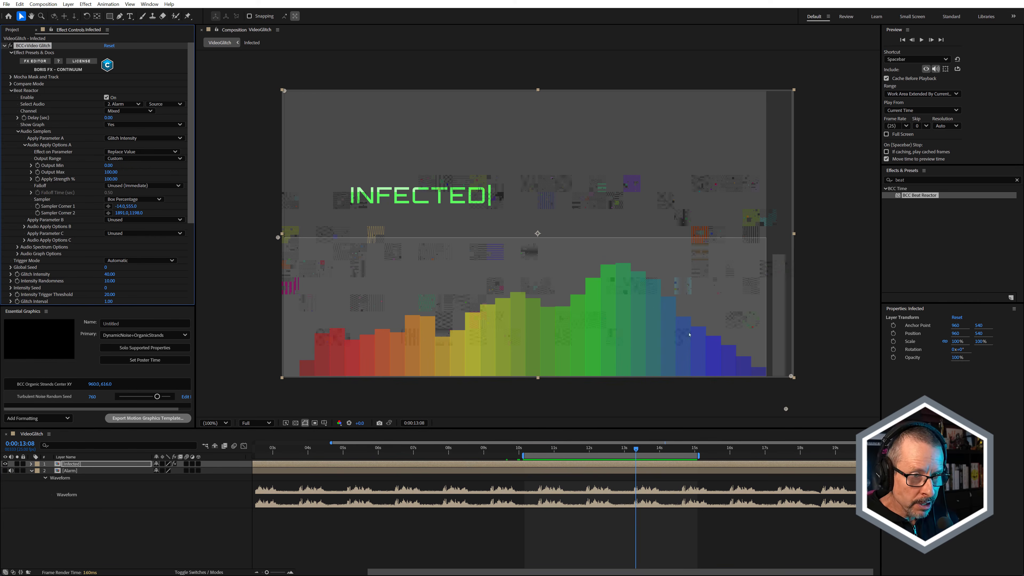
left_click_drag(786, 408, 764, 300)
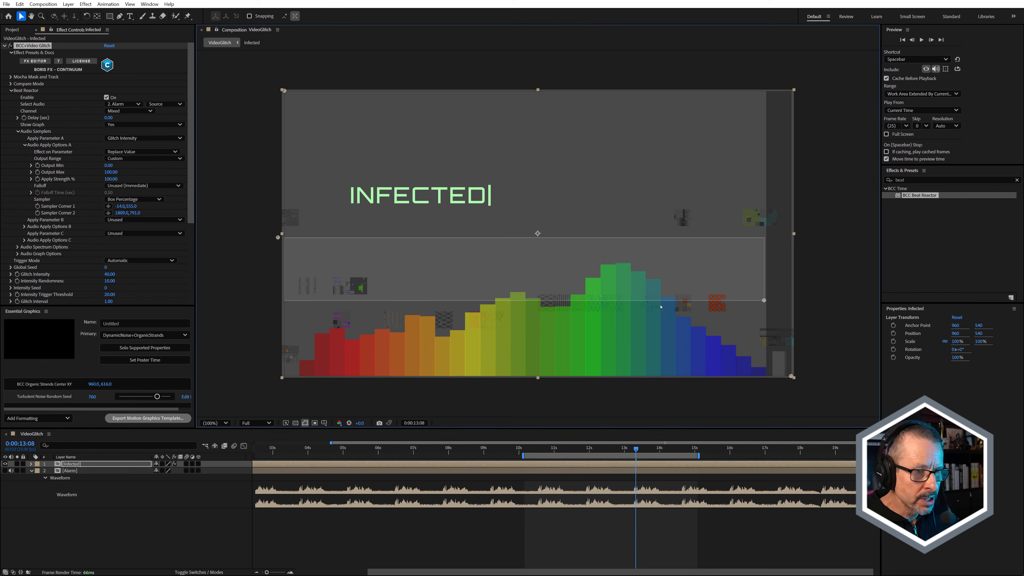
left_click_drag(610, 443, 619, 453)
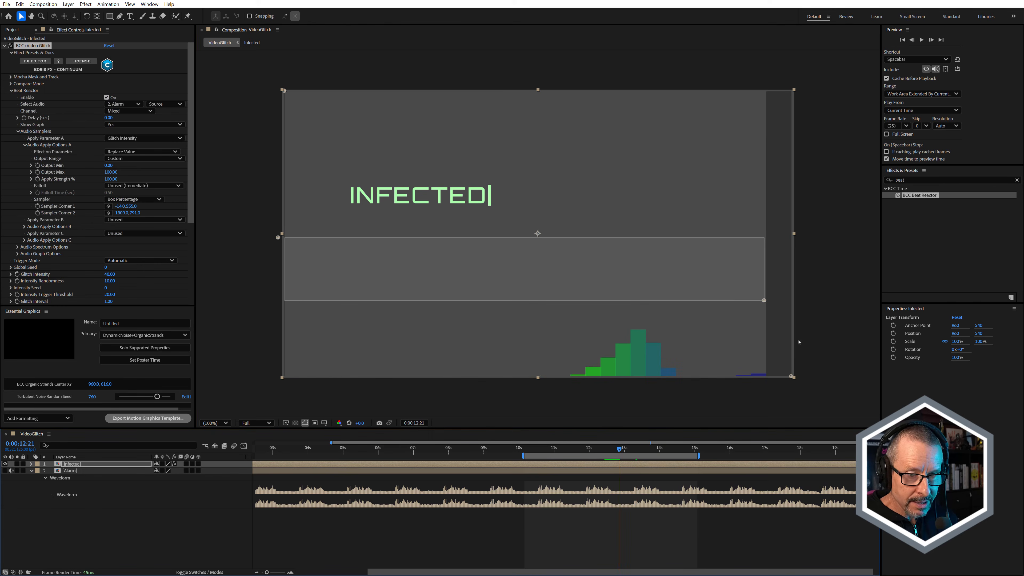
left_click_drag(622, 451, 628, 453)
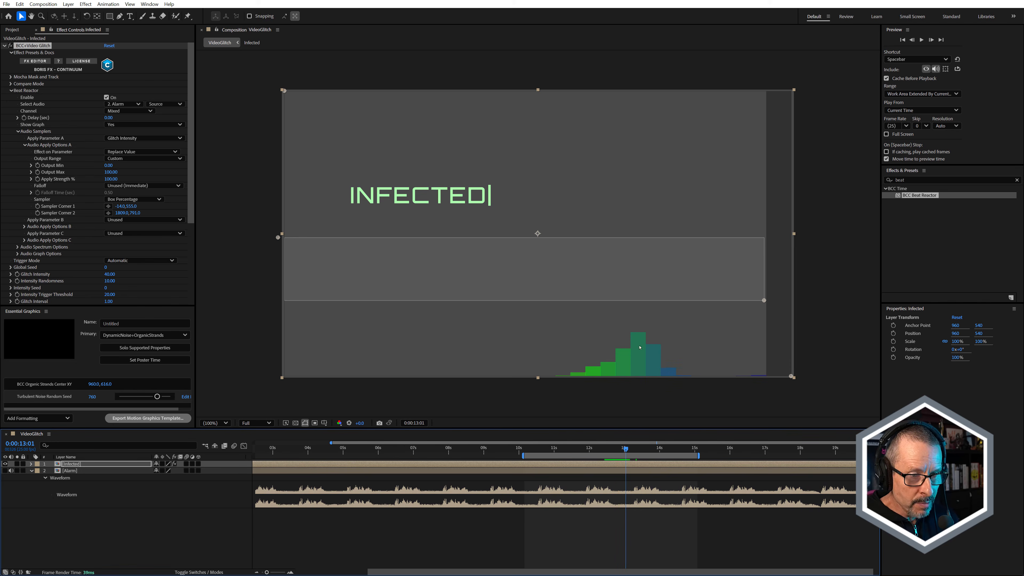
left_click_drag(624, 451, 635, 453)
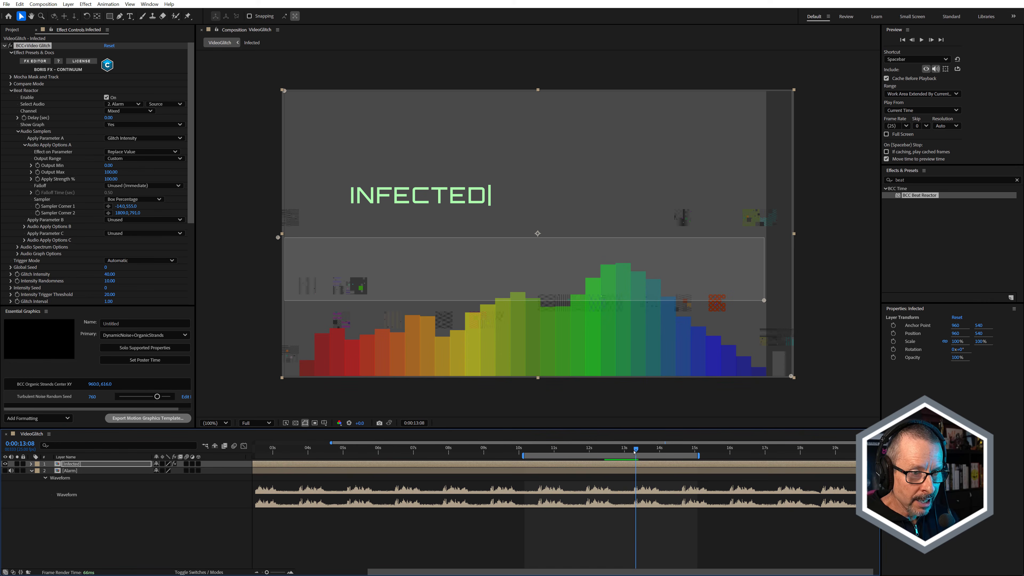
mouse_move(636, 450)
left_mouse_down()
mouse_move(593, 458)
mouse_move(643, 467)
left_mouse_up()
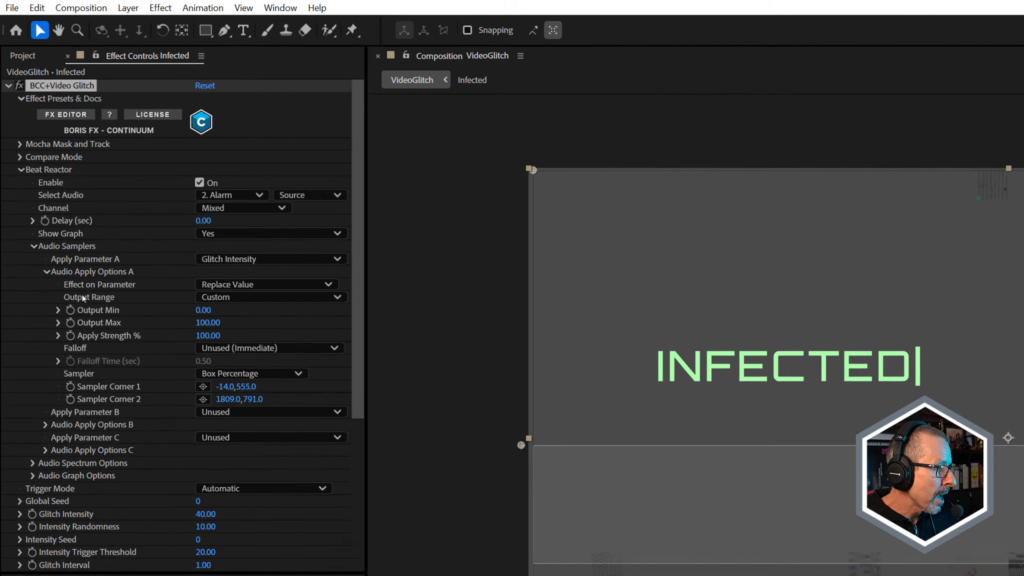
Check the Output Range options while keeping Custom, and try a lower Output Max before undoing it.
left_click(240, 317)
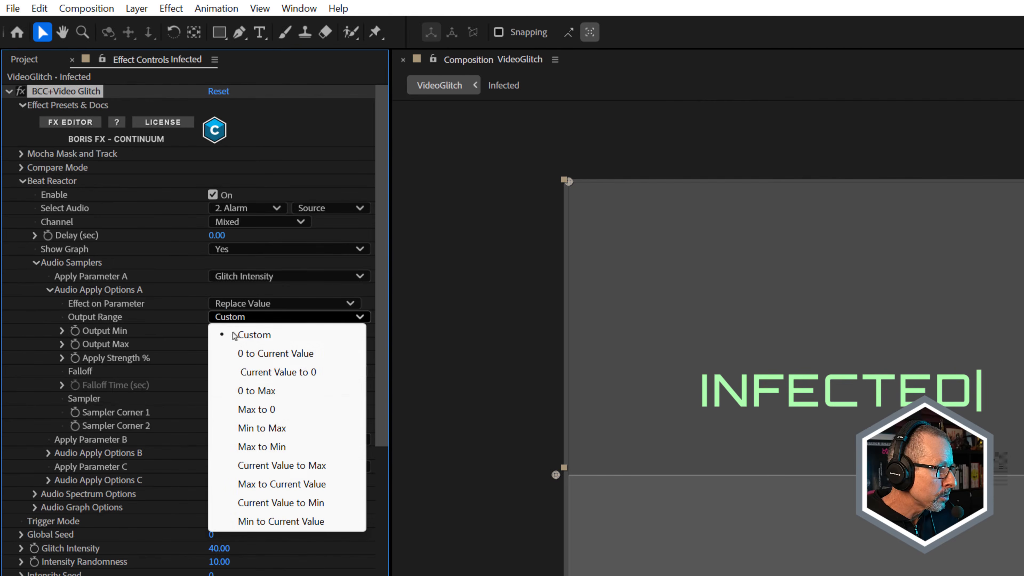
left_click(26, 328)
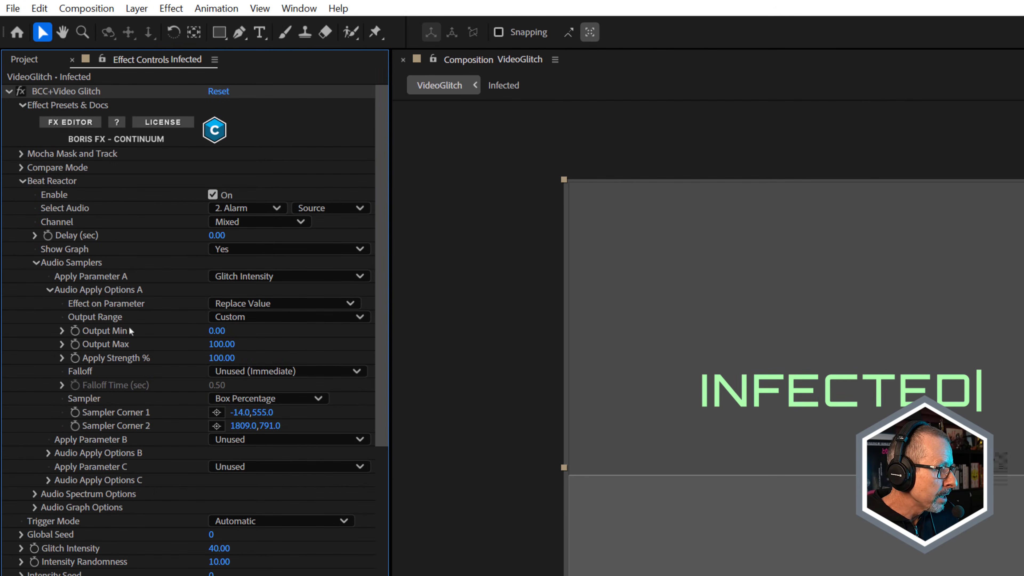
left_click_drag(220, 344, 174, 347)
key("ctrl+z")
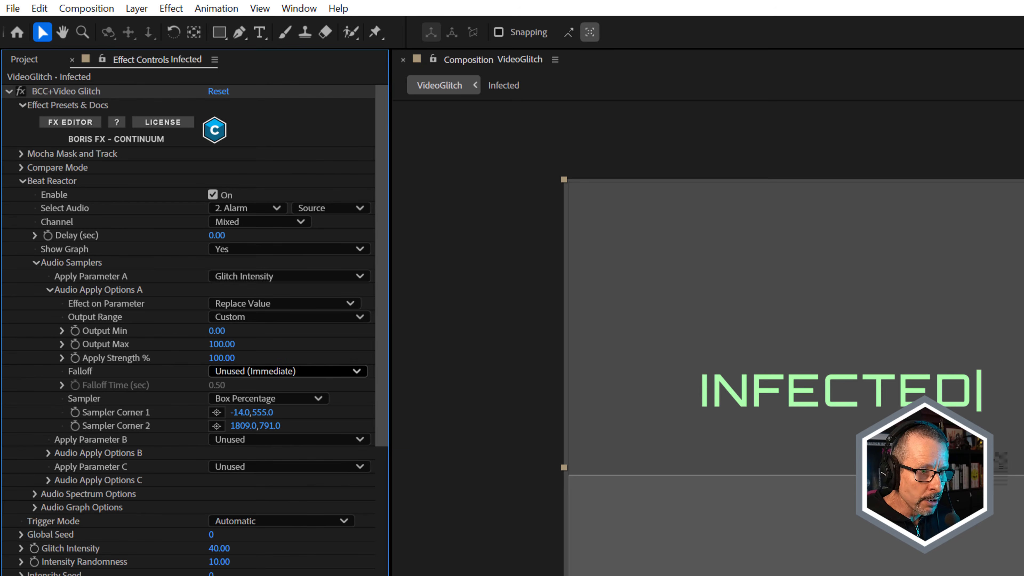
Set the Falloff of Audio Apply Options A to Linear.
left_click(266, 372)
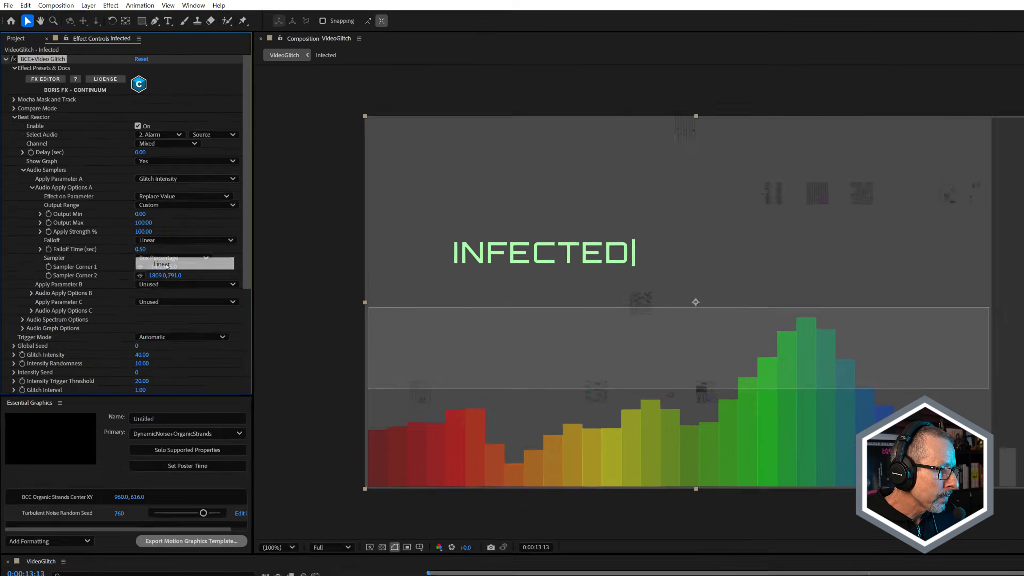
left_click(258, 409)
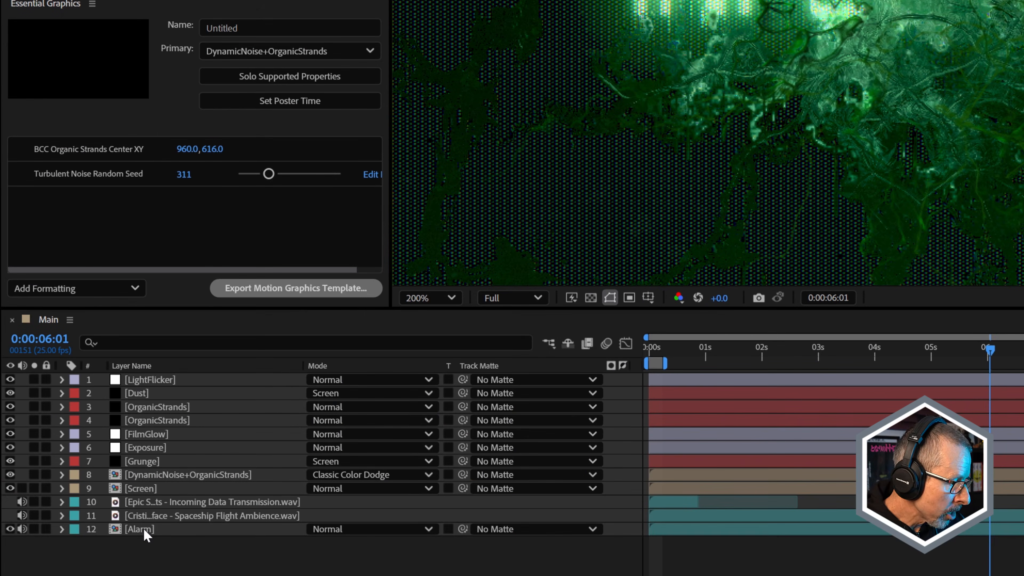
Examine the Alarm, Spaceship Flight Ambience and Incoming Data Transmission audio layers in the Main composition by selecting them.
left_click(88, 514)
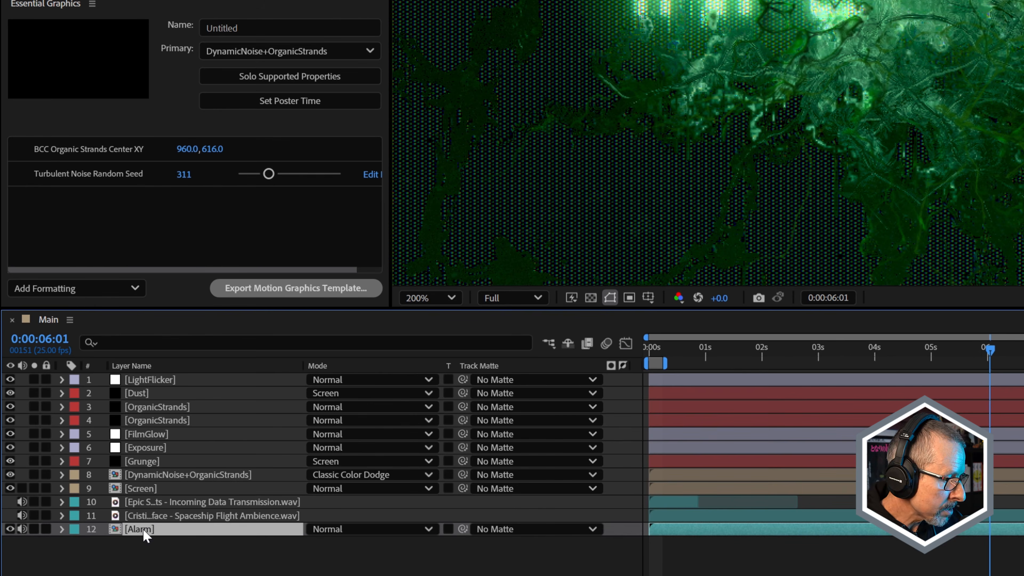
left_click(153, 516)
left_click(153, 504, "shift")
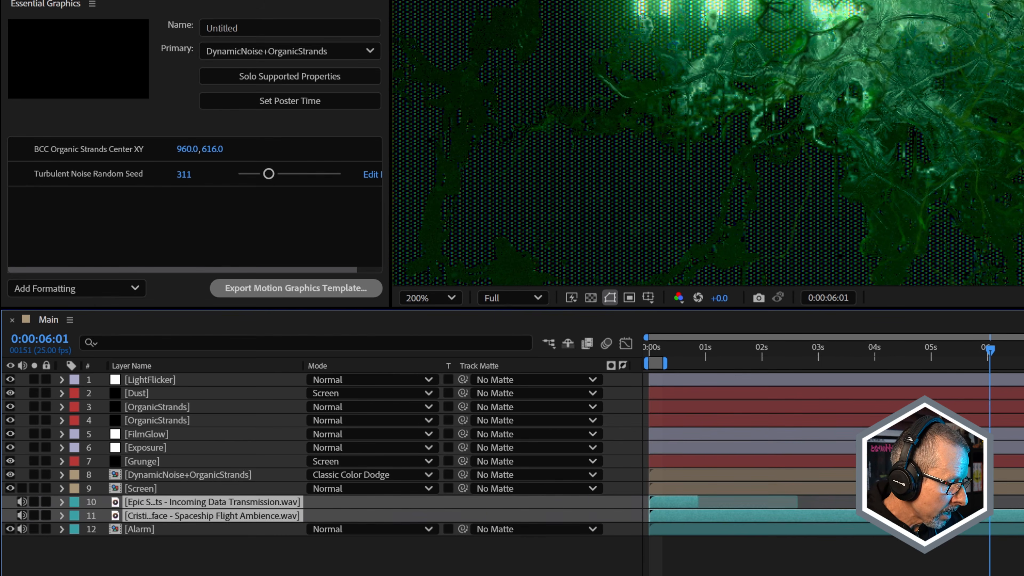
left_click(218, 519)
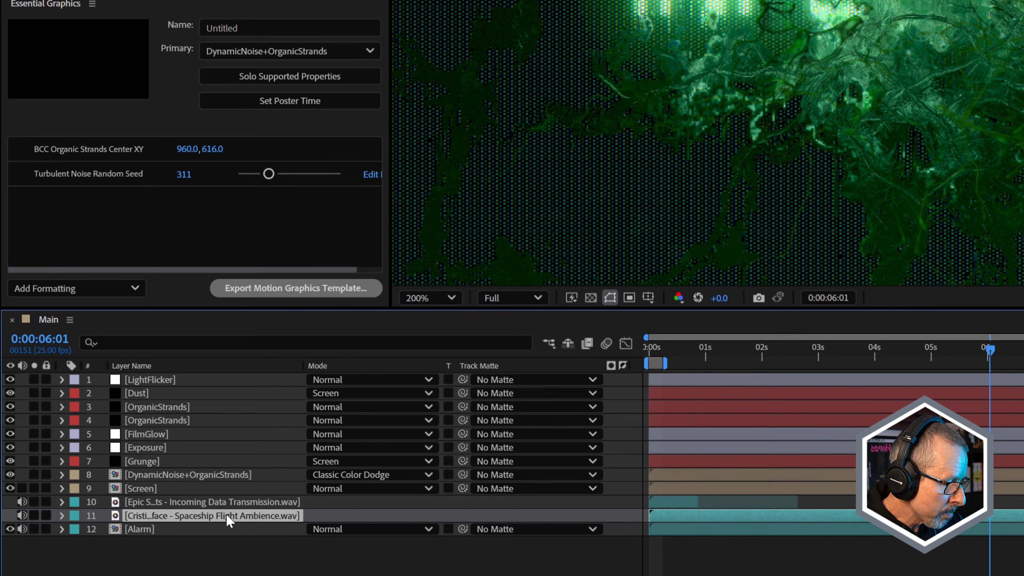
left_click(235, 504)
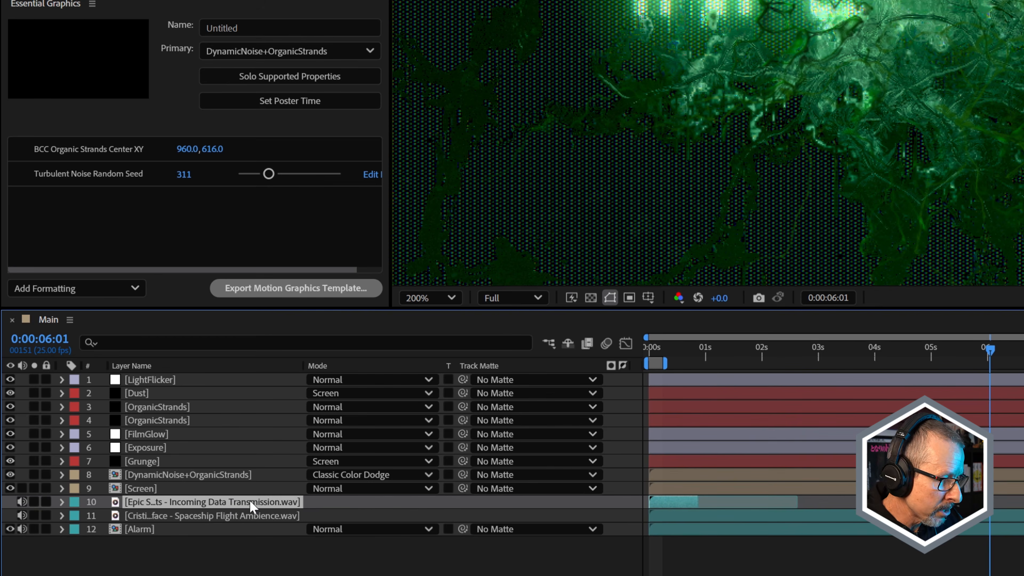
Return Main to 0:00:00:00 and select the Incoming Data Transmission and Spaceship Flight Ambience audio layers together.
key("space")
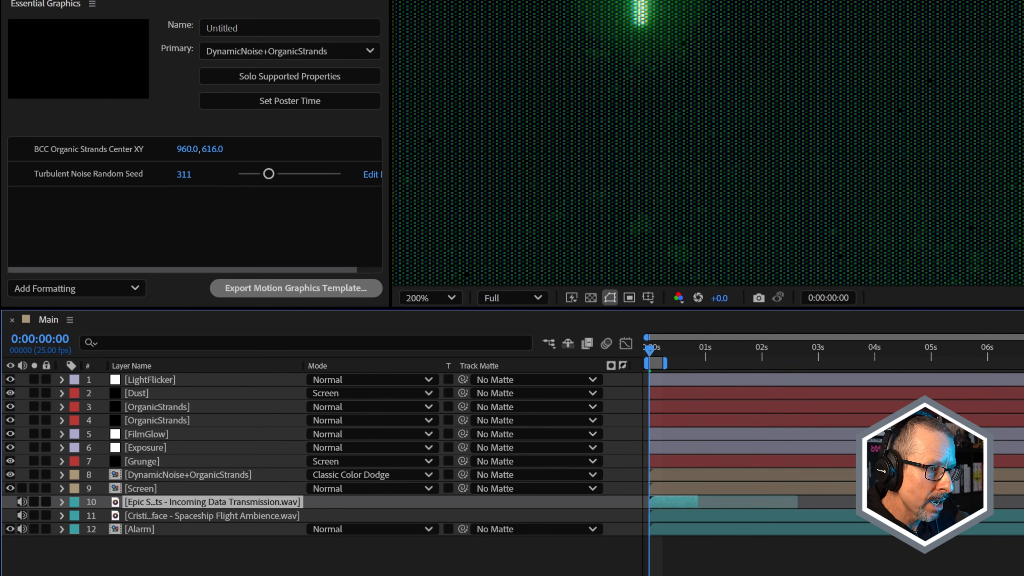
left_click(156, 517)
left_click(159, 509, "shift")
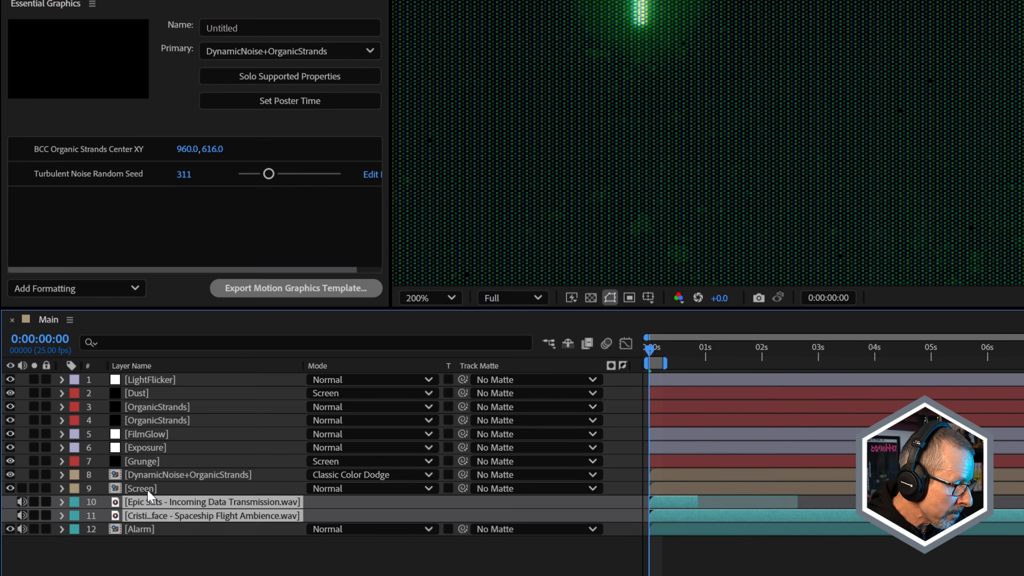
Solo the Screen layer in Main and open its composition.
left_click(150, 489)
left_click(34, 488)
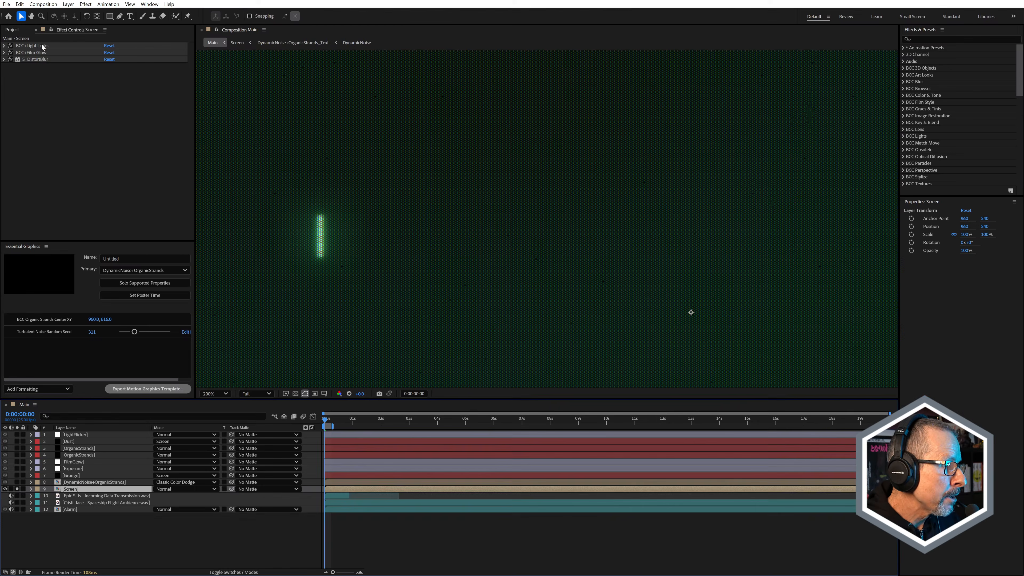
double_click(58, 489)
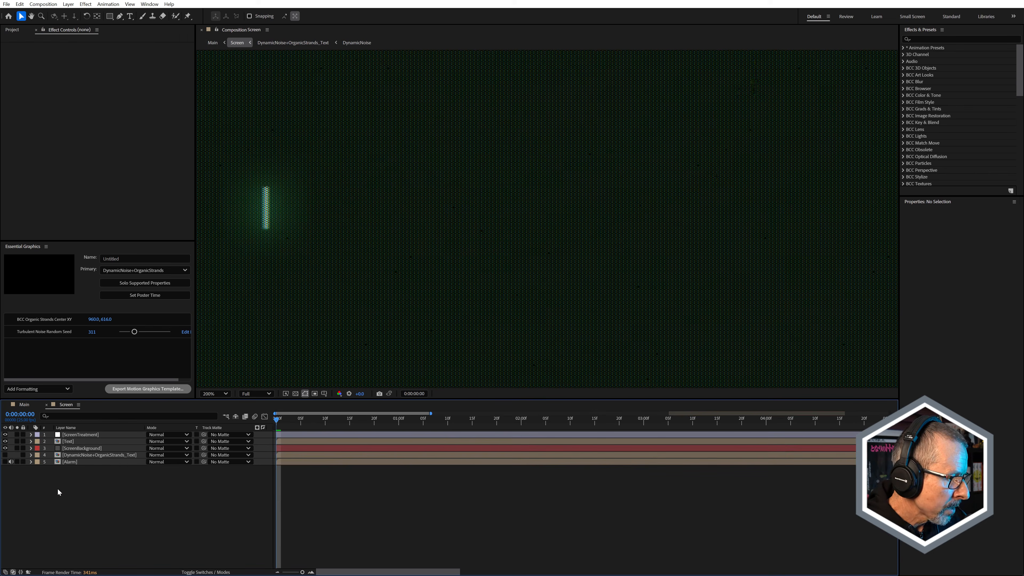
Open the Text precomposition from the Screen composition and select its INFECTED text layer.
left_click(66, 441)
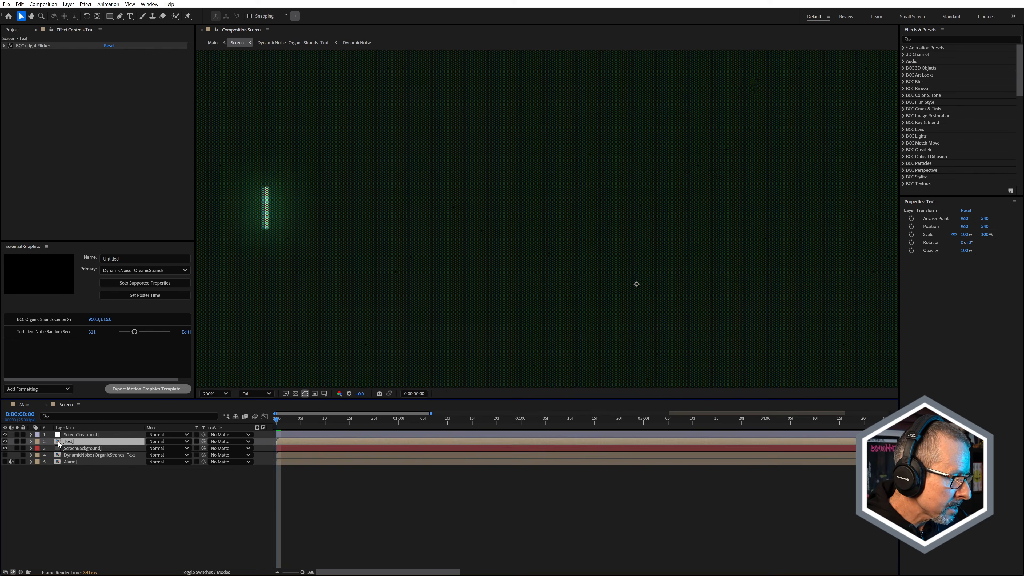
double_click(57, 441)
left_click(73, 443)
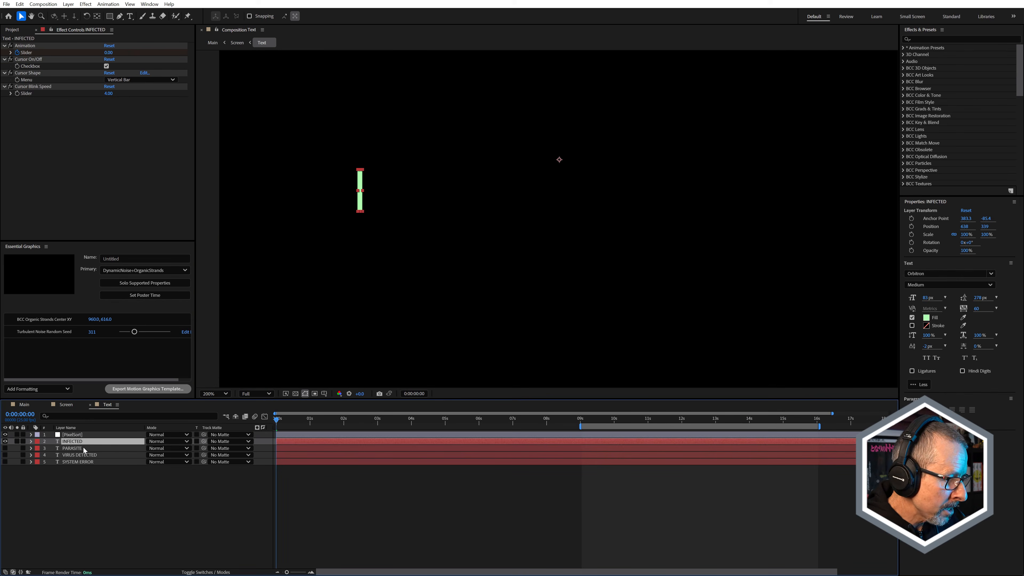
Scrub the INFECTED typing animation to about 0:00:01:03 and search the effects and presets for "typew".
left_click_drag(282, 420, 316, 429)
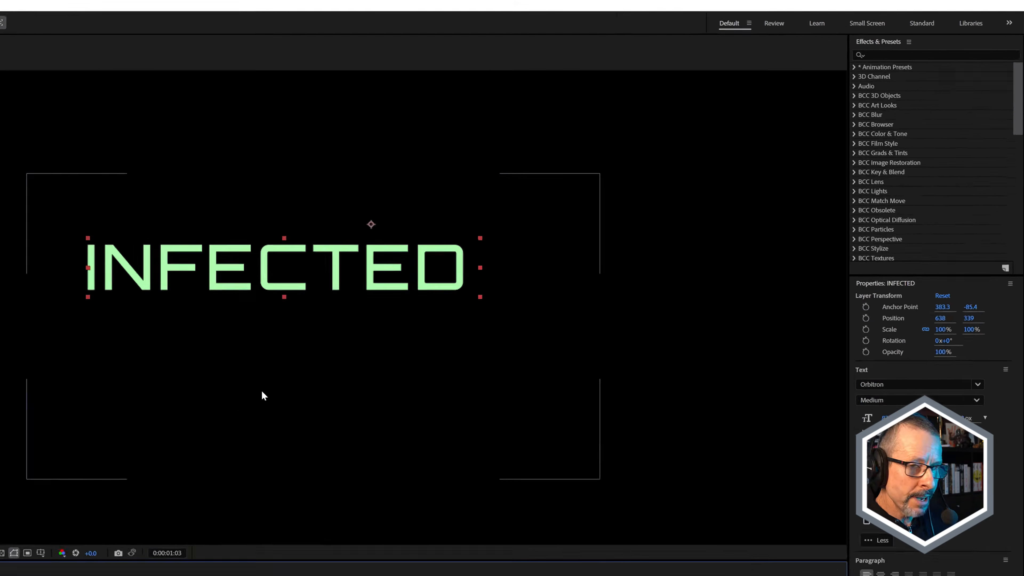
left_click(813, 78)
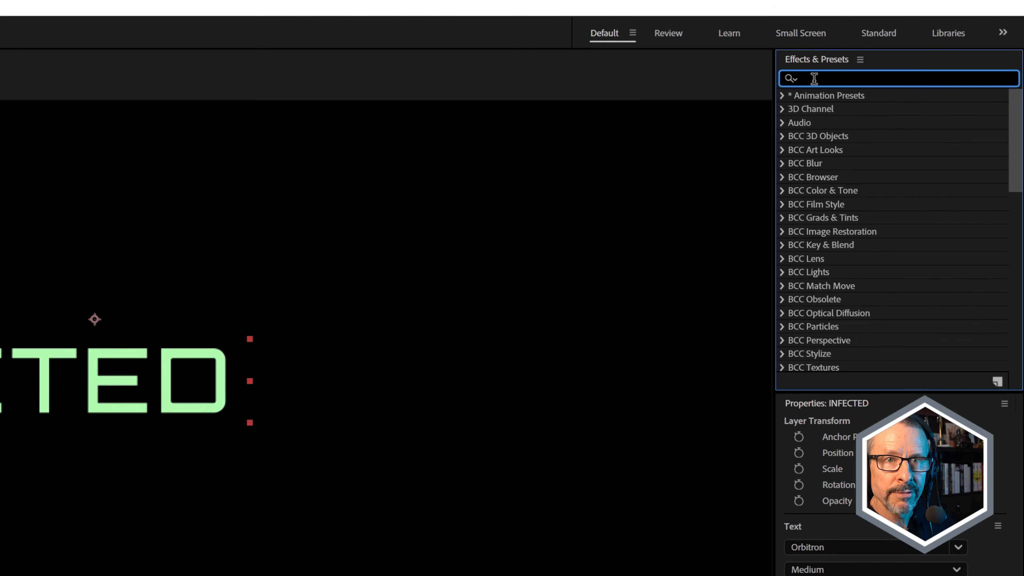
type("typew")
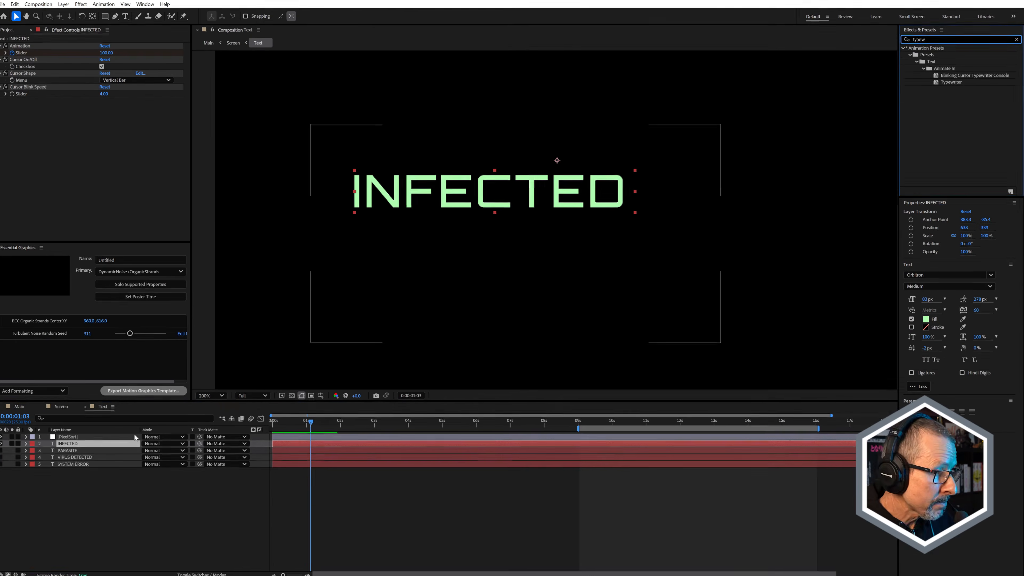
Examine the expressions on the INFECTED layer's source text, selector amount and opacity, scrubbing between about 0:00:00:21 and 0:00:01:03.
left_click(87, 443)
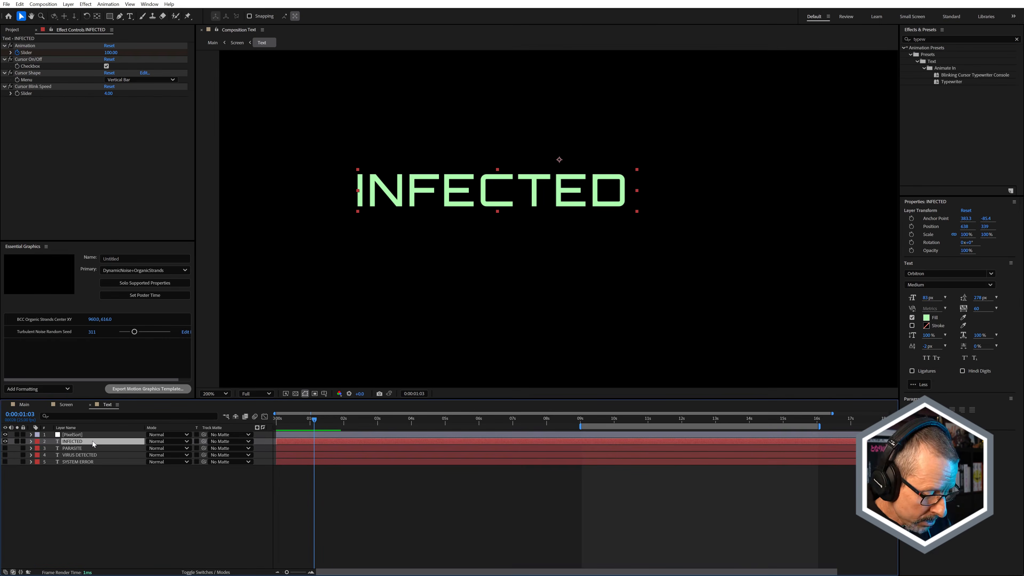
key("e")
key("e")
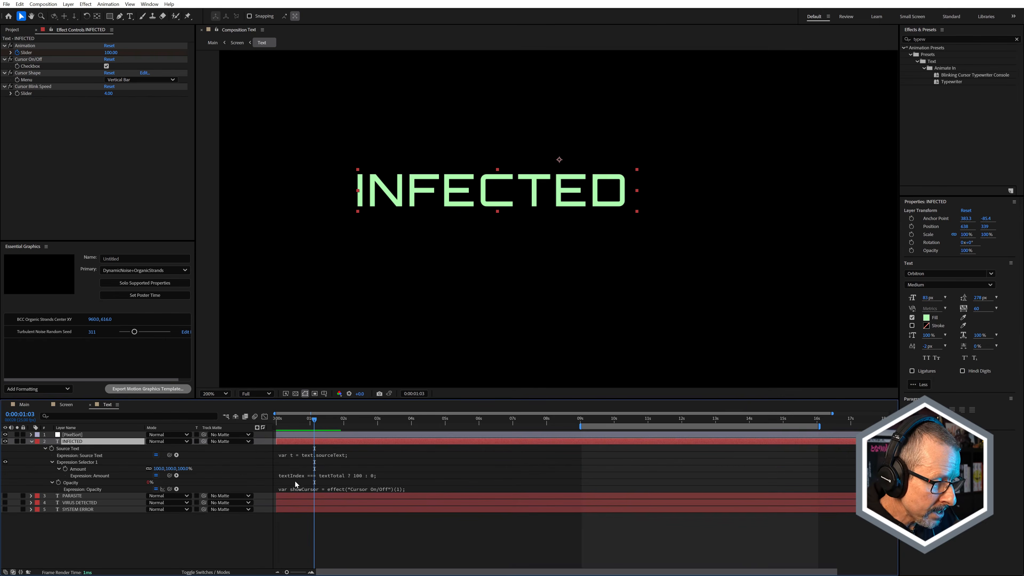
left_click_drag(289, 427, 307, 436)
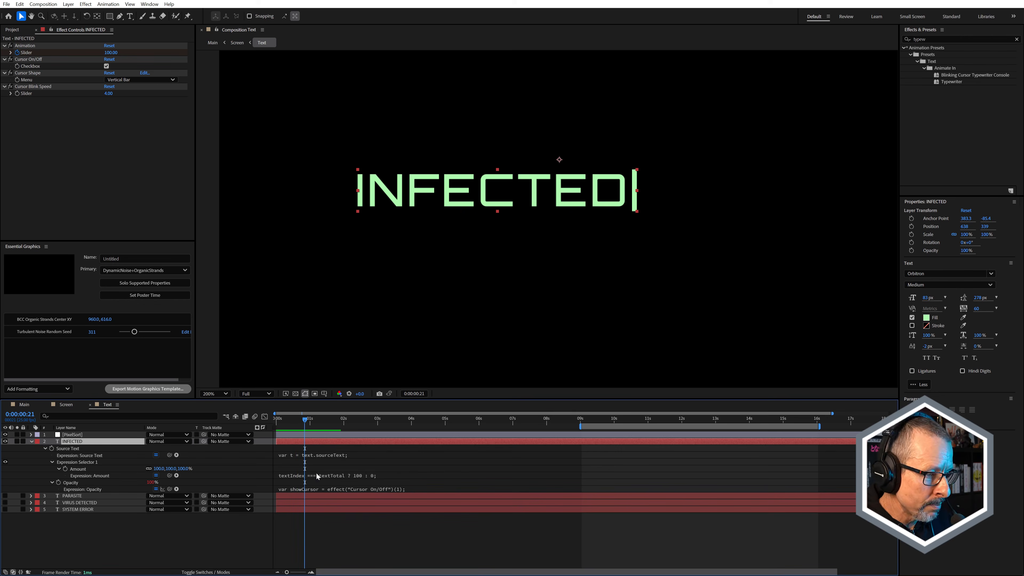
left_click(32, 443)
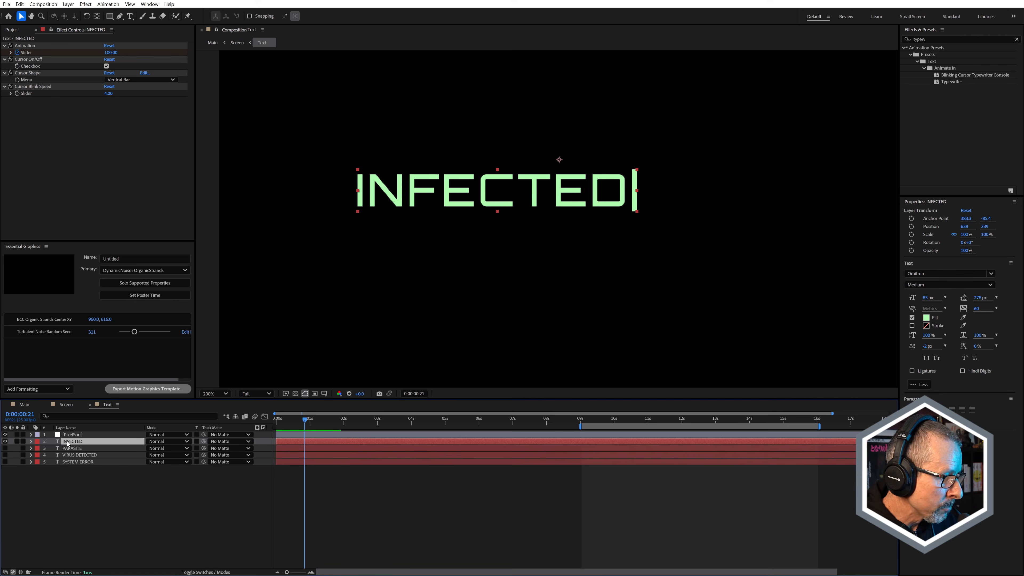
left_click_drag(297, 420, 314, 437)
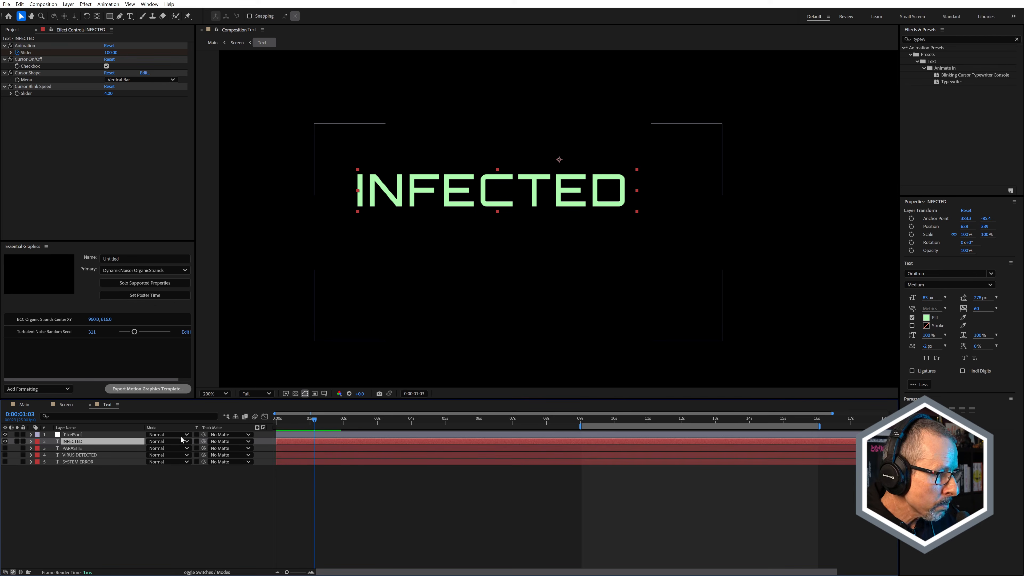
Inspect the PixelSort layer's opacity keyframes, masks and dripping effect on the text at 0:00:03:10, undoing any accidental change.
left_click(72, 435)
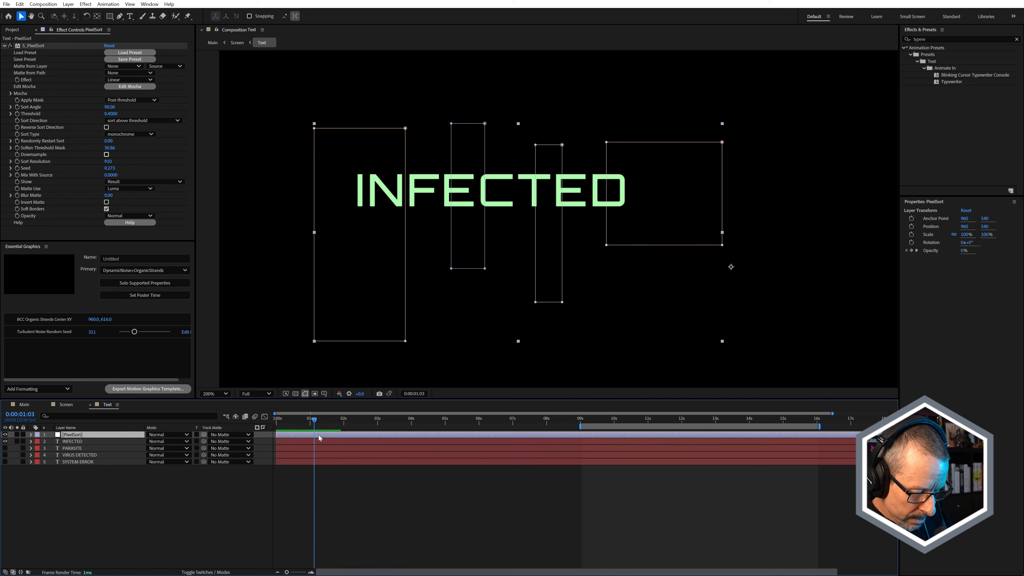
key("t")
left_click_drag(335, 421, 391, 437)
scroll(449, 204, "up", 2)
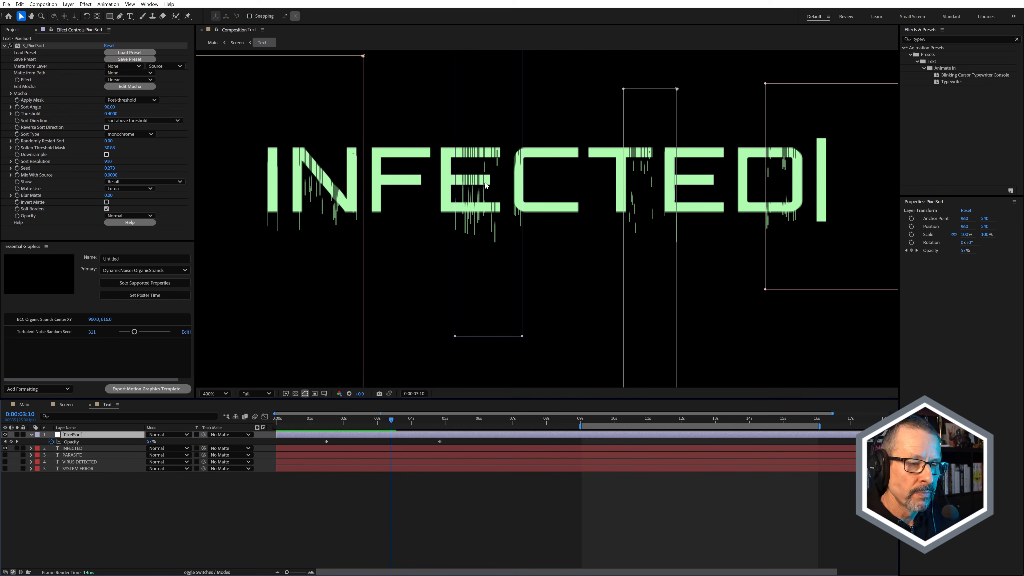
left_click_drag(522, 133, 583, 132)
key("ctrl+z")
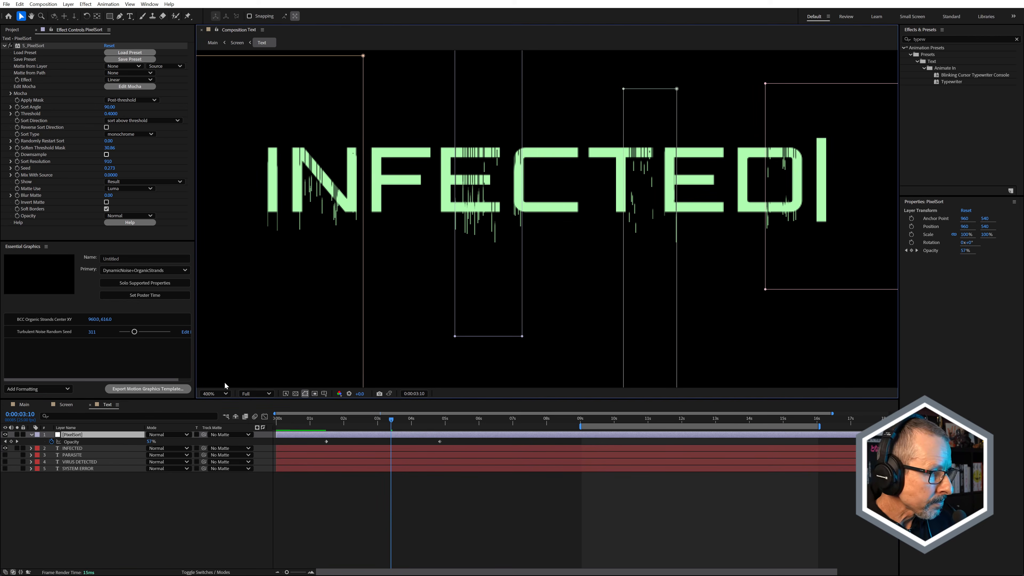
left_click(31, 436)
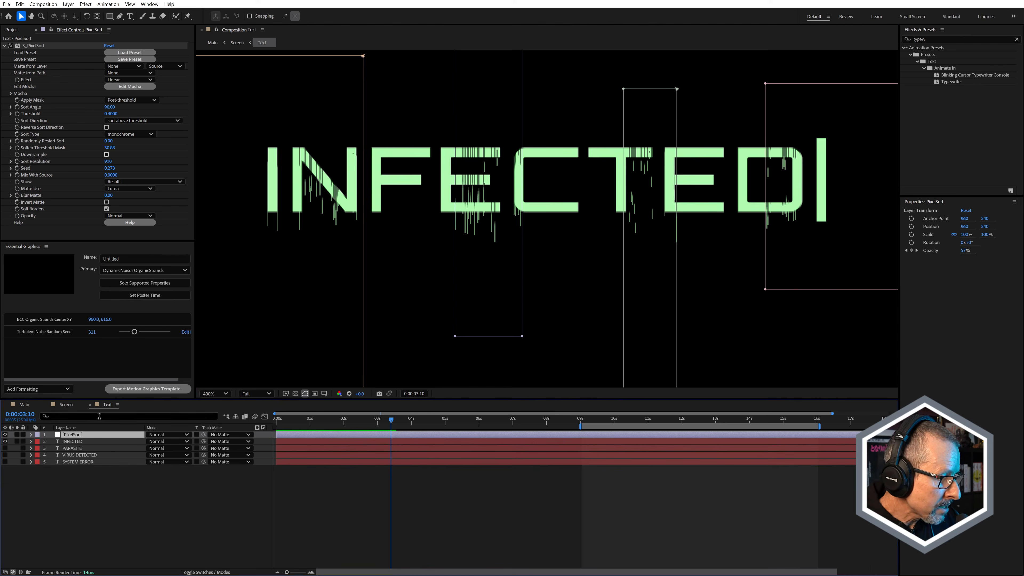
Close the Text composition and solo the ScreenBackground and Text layers in the Screen composition.
left_click(90, 405)
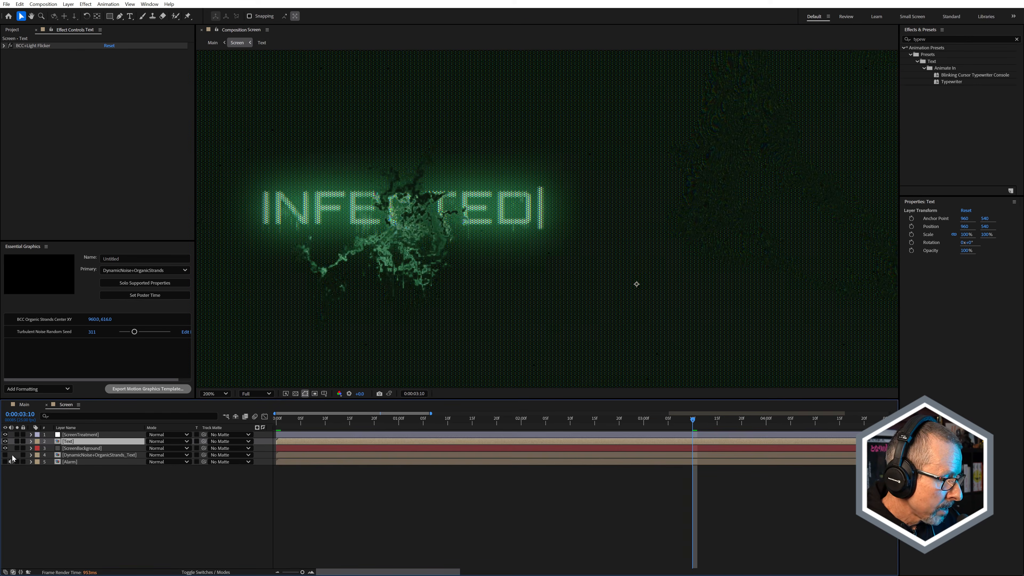
left_click(17, 449)
left_click(17, 441)
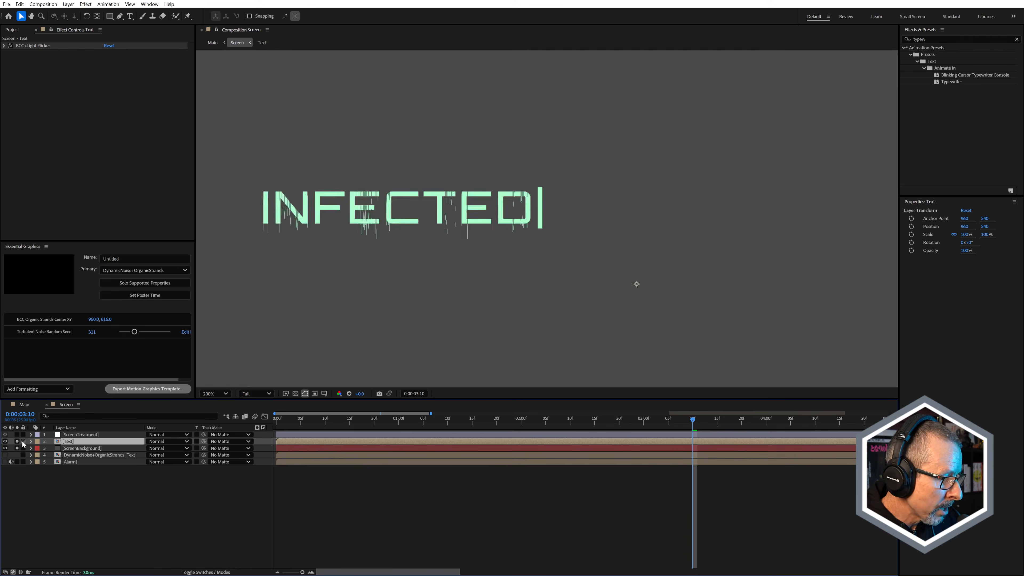
Scrub the Screen composition to about 0:00:01:08 to check the flicker on the INFECTED text.
scroll(435, 243, "down", 1)
scroll(399, 222, "up", 1)
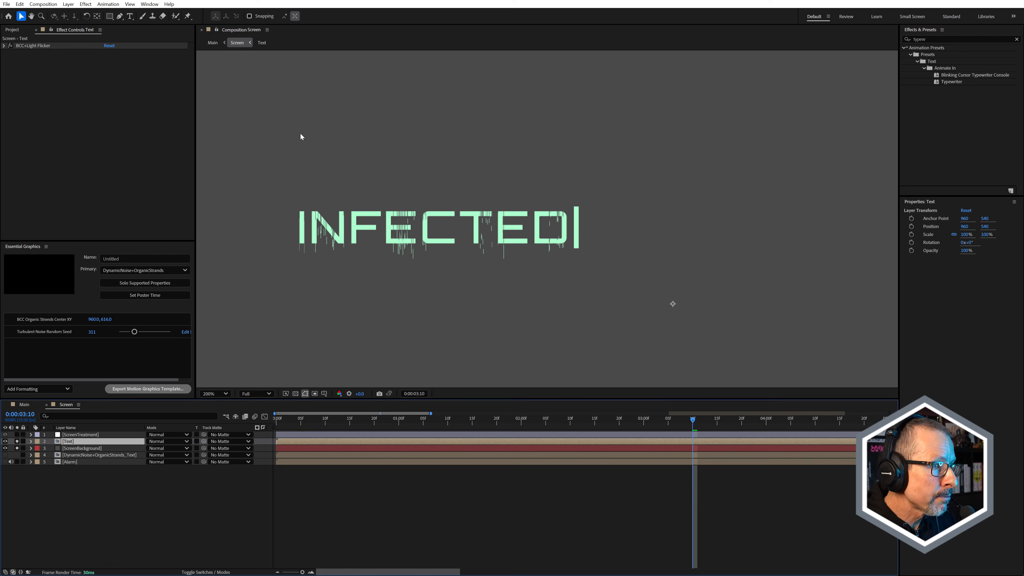
left_click_drag(431, 413, 437, 450)
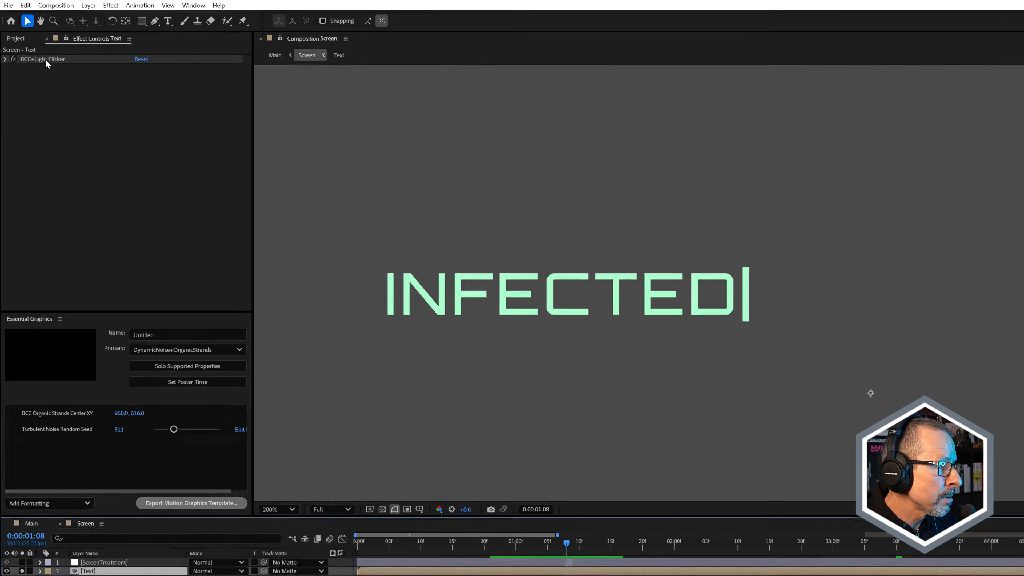
Enable Beat Reactor on the Text layer's BCC+Light Flicker to review its audio layer choices, and switch it off again.
left_click(34, 46)
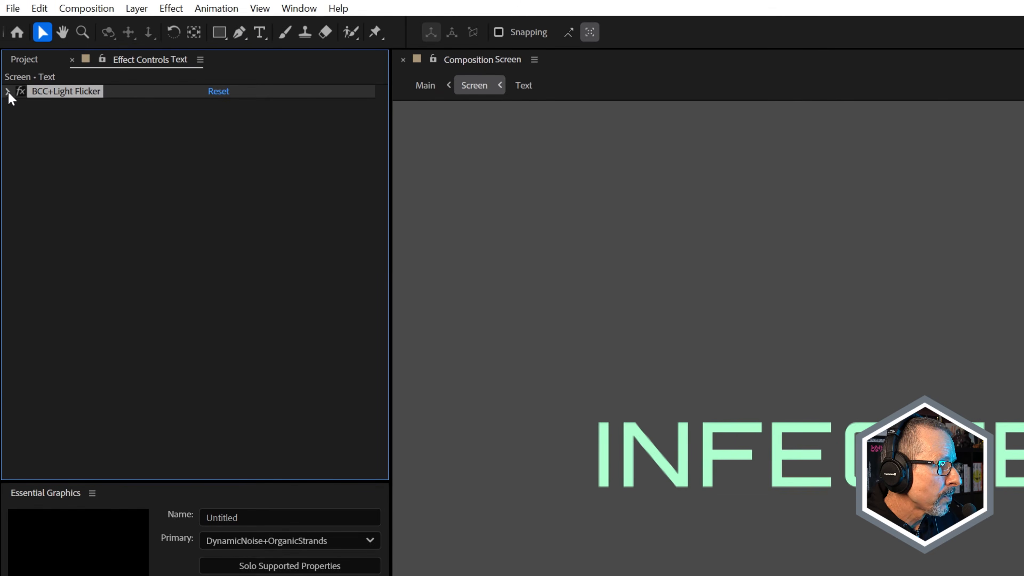
left_click(7, 92)
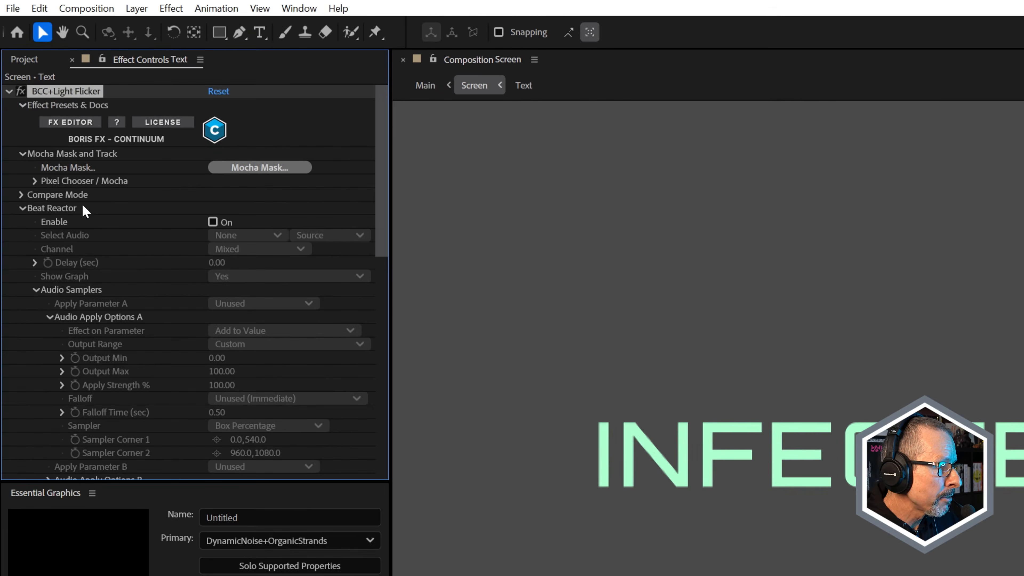
left_click(213, 223)
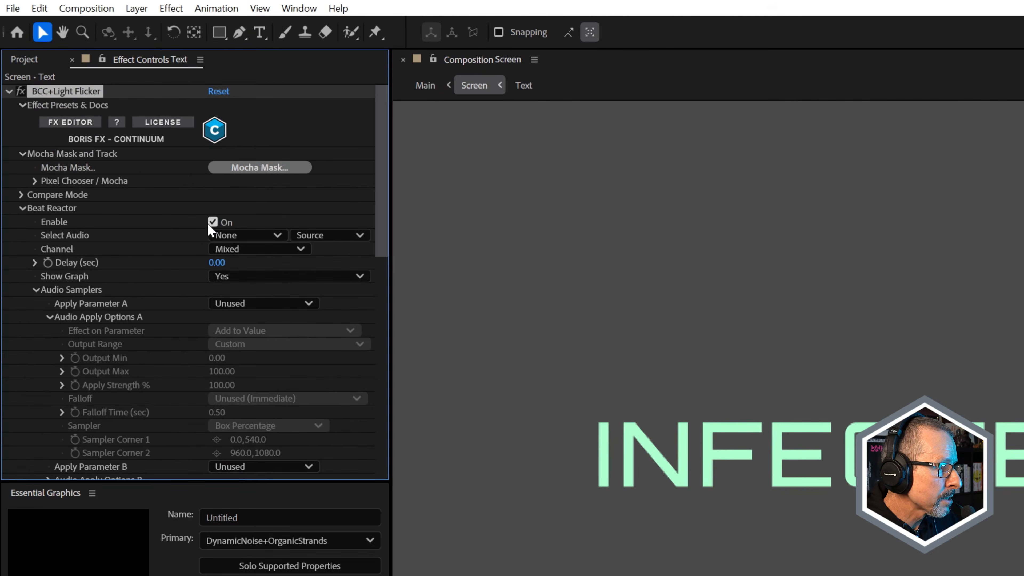
left_click(244, 236)
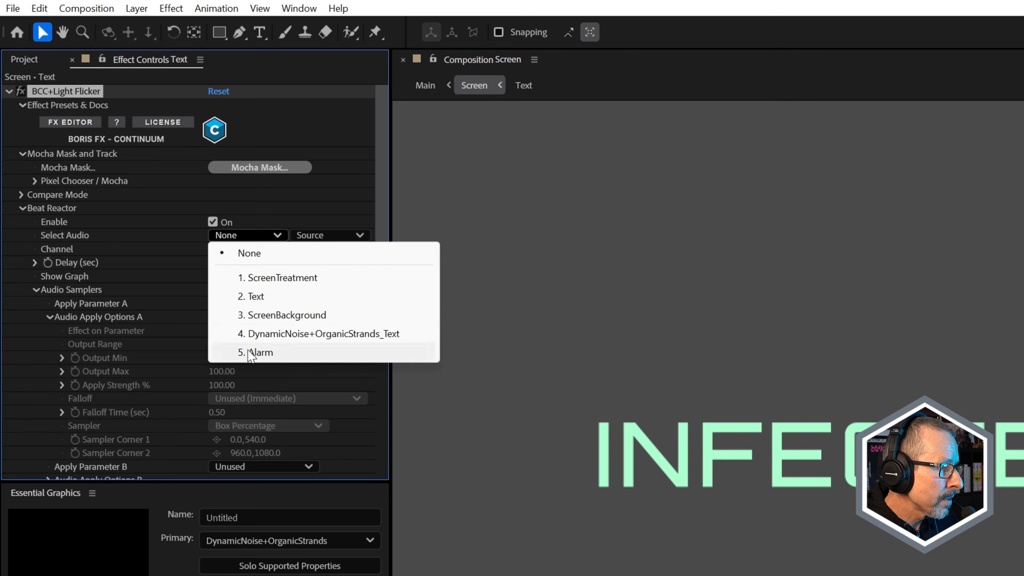
left_click(127, 219)
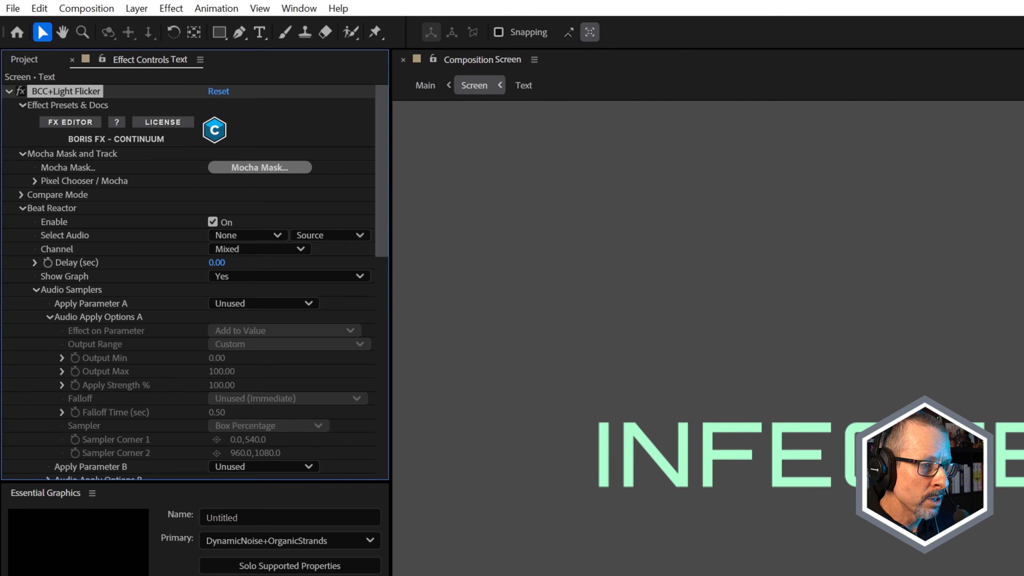
left_click(21, 91)
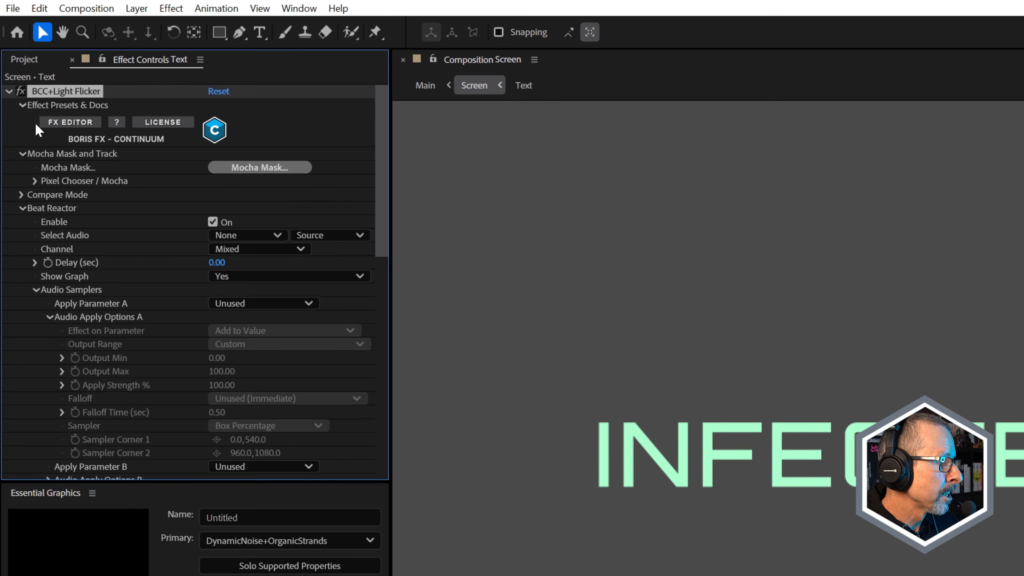
left_click(213, 222)
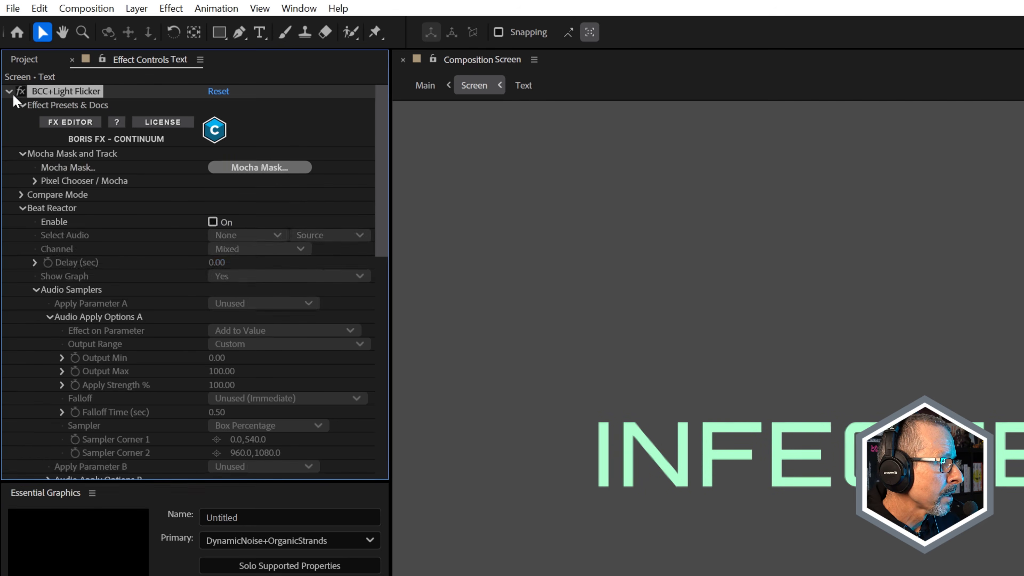
left_click(8, 92)
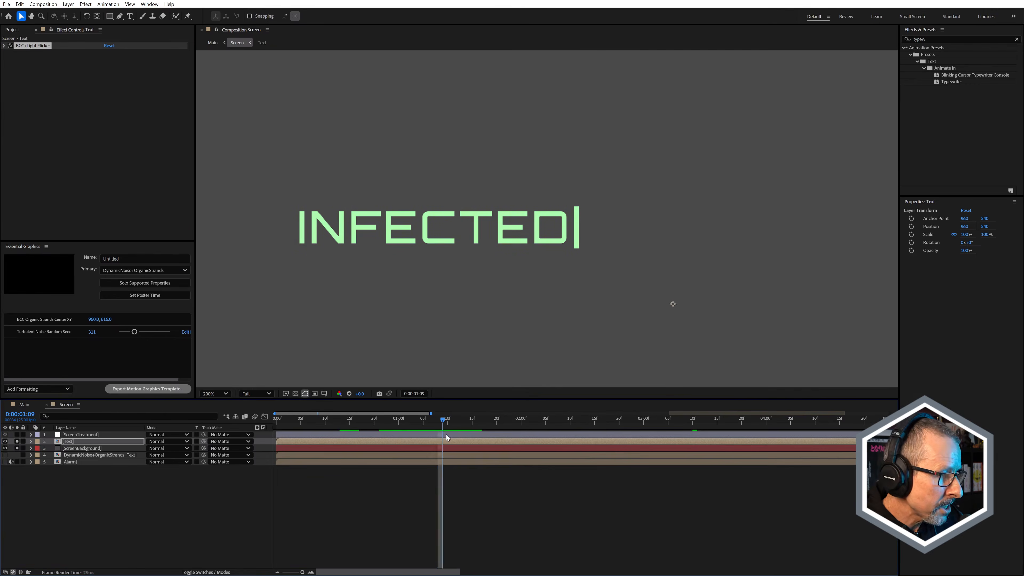
Select the ScreenTreatment layer and add it to the soloed layers.
left_click(77, 448)
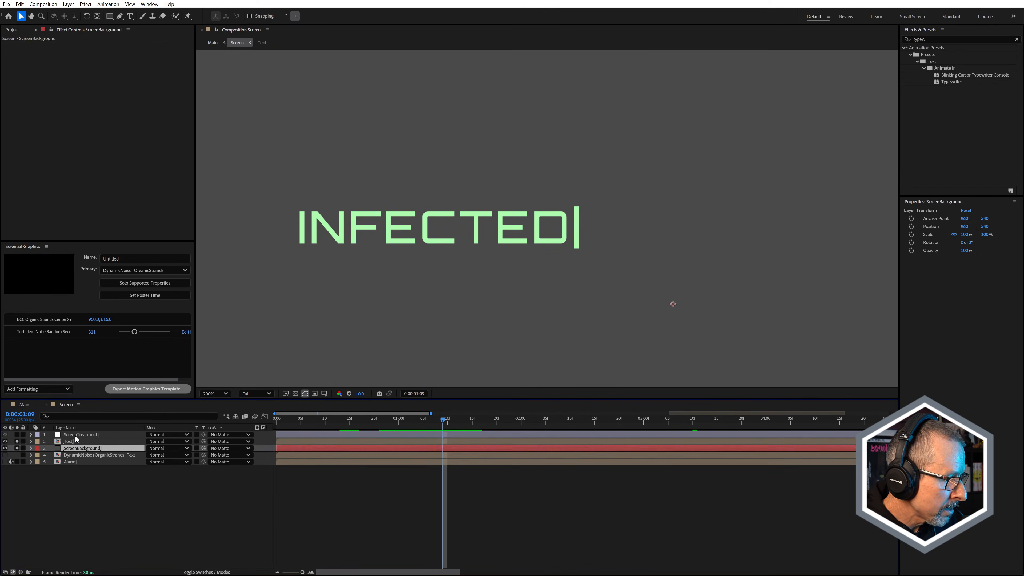
left_click(76, 436)
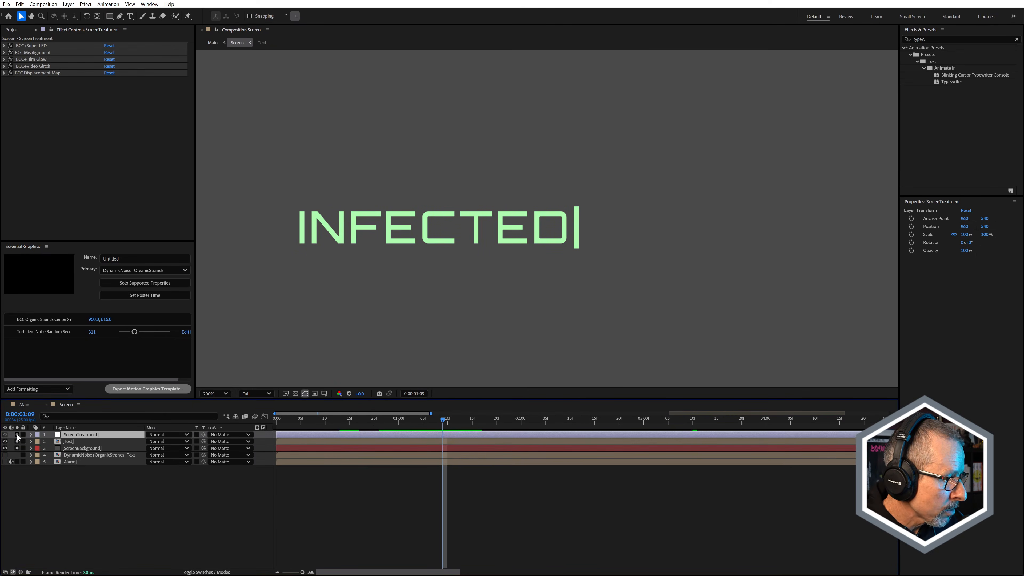
left_click(18, 436)
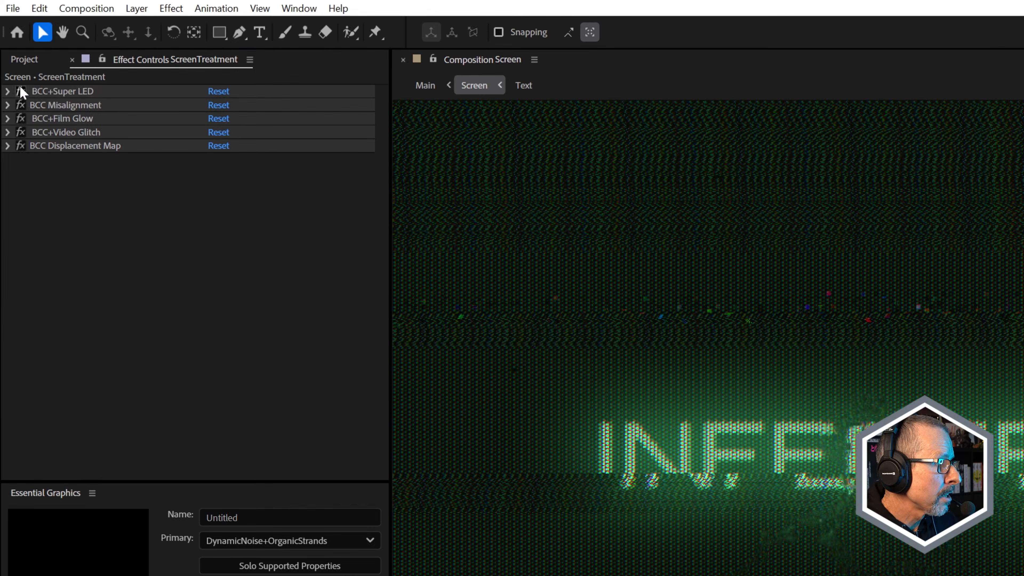
Turn off all five effects on the ScreenTreatment layer and expand the BCC+Super LED settings.
left_click_drag(21, 91, 23, 190)
left_click(66, 92)
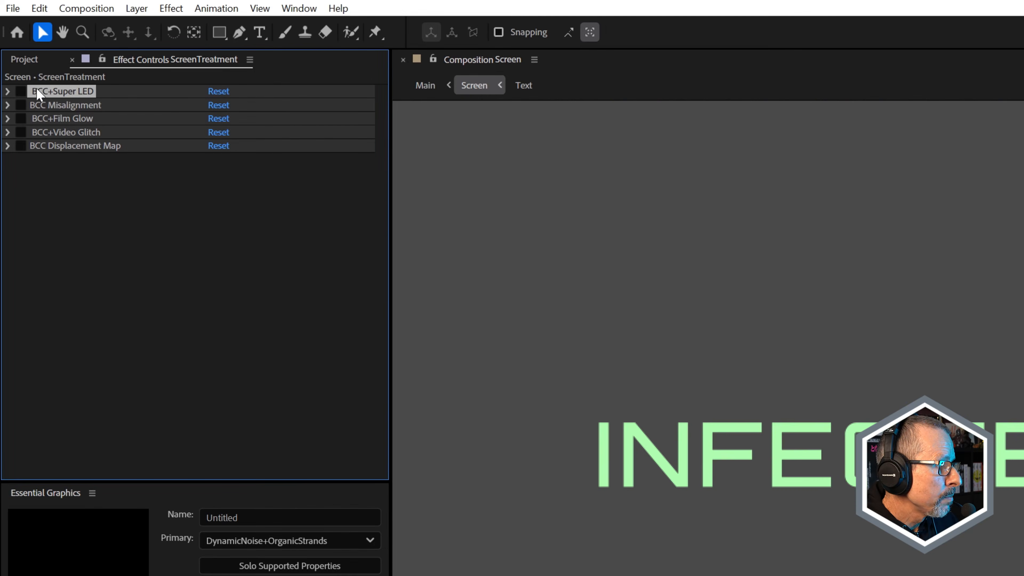
left_click(8, 92)
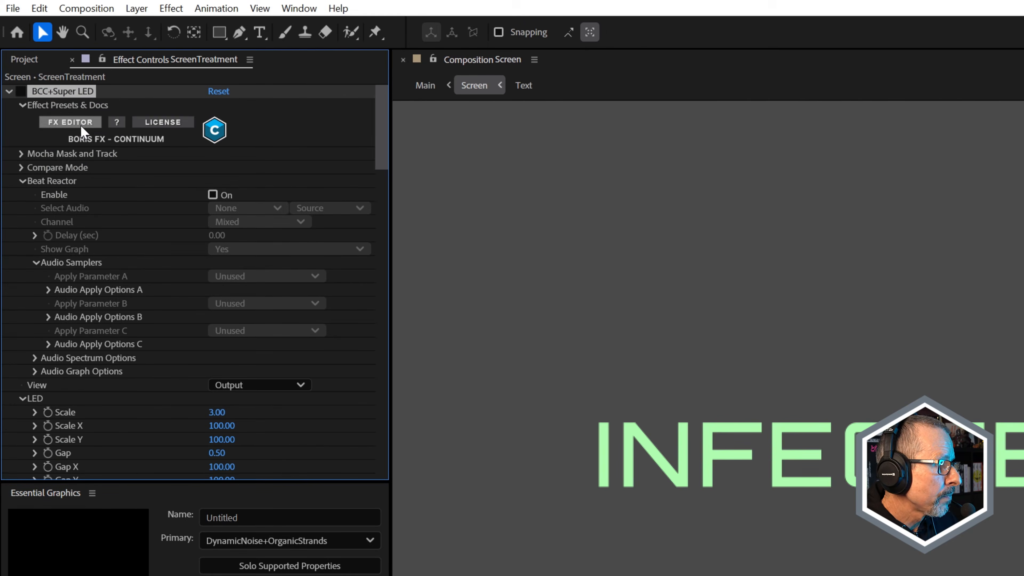
Preview the Fine Square Staggered preset for BCC+Super LED in the FX Editor and leave without applying it.
left_click(88, 121)
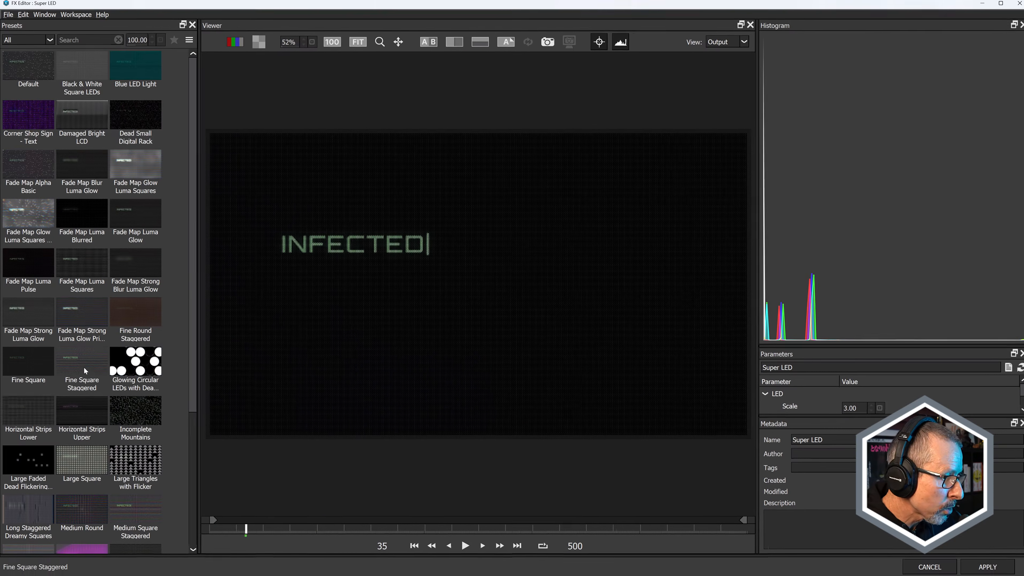
left_click(81, 360)
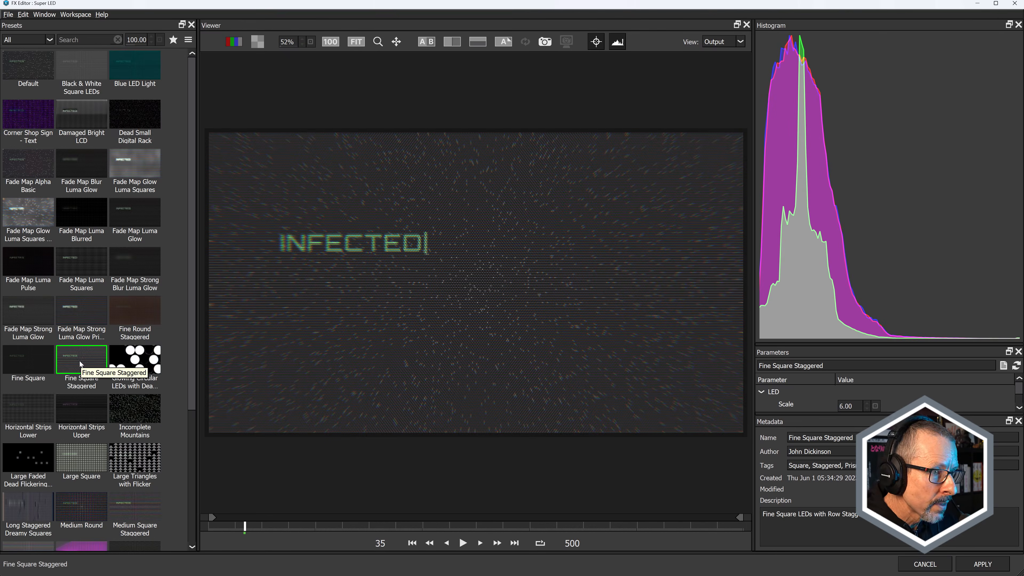
left_click(924, 564)
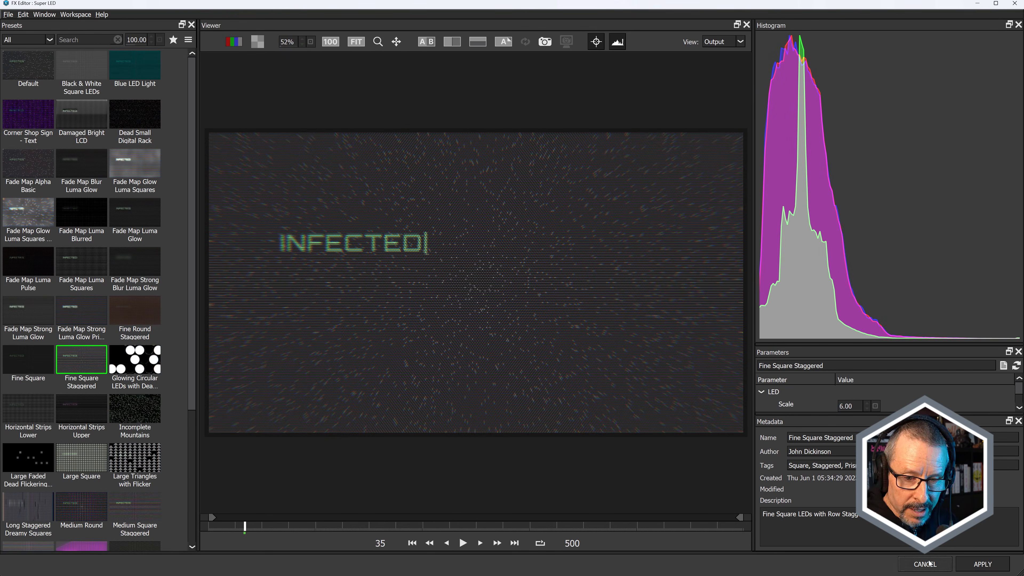
left_click(566, 307)
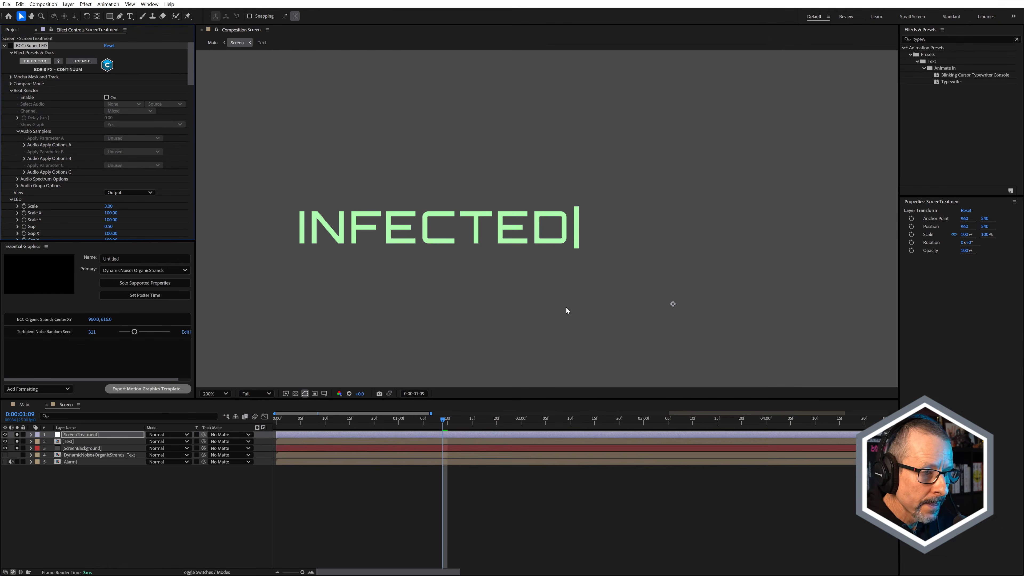
Enable Prism in the BCC+Super LED settings and turn the effect on for the ScreenTreatment layer.
left_click_drag(190, 73, 204, 201)
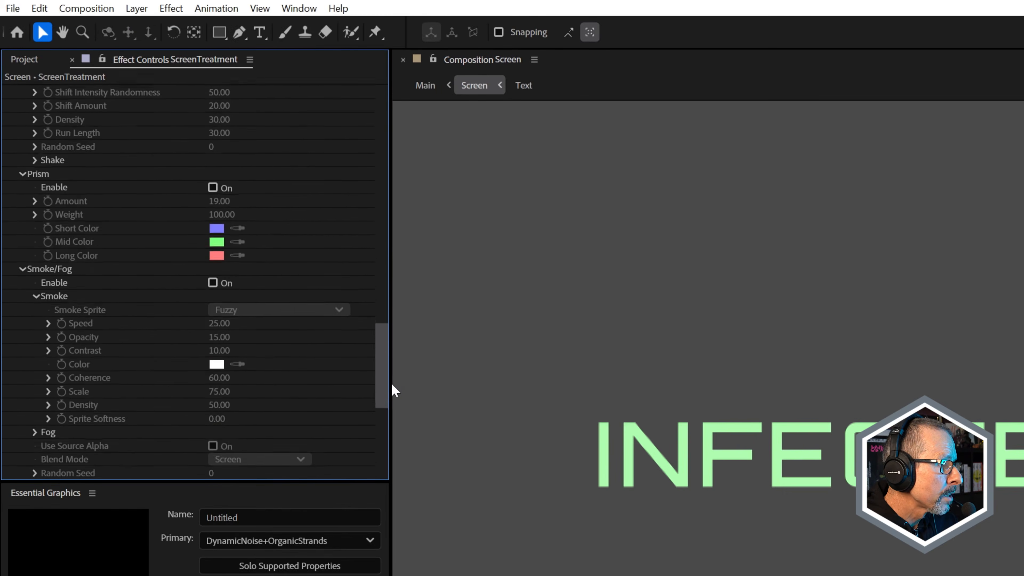
left_click_drag(392, 384, 392, 387)
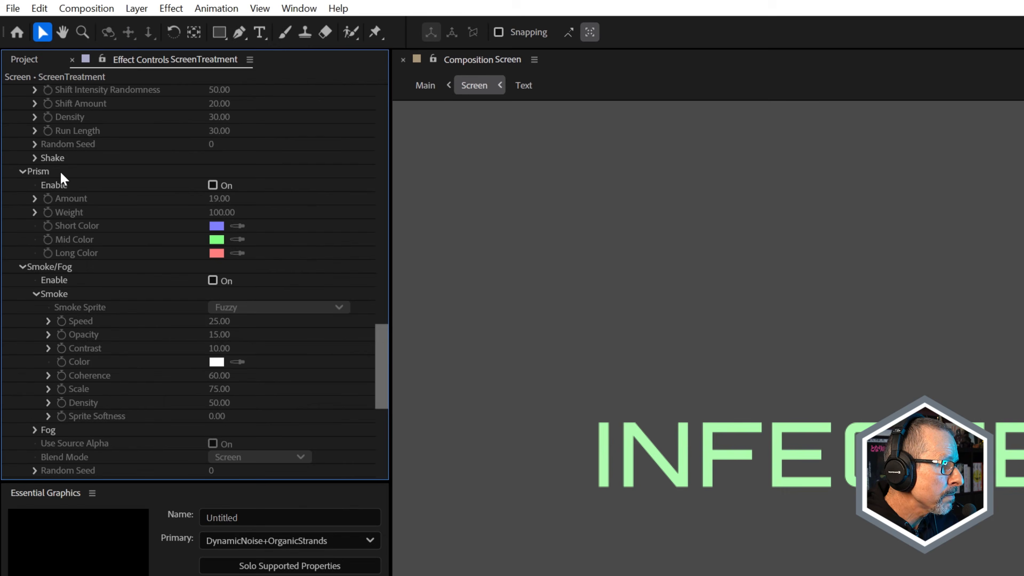
scroll(383, 336, "up", 3)
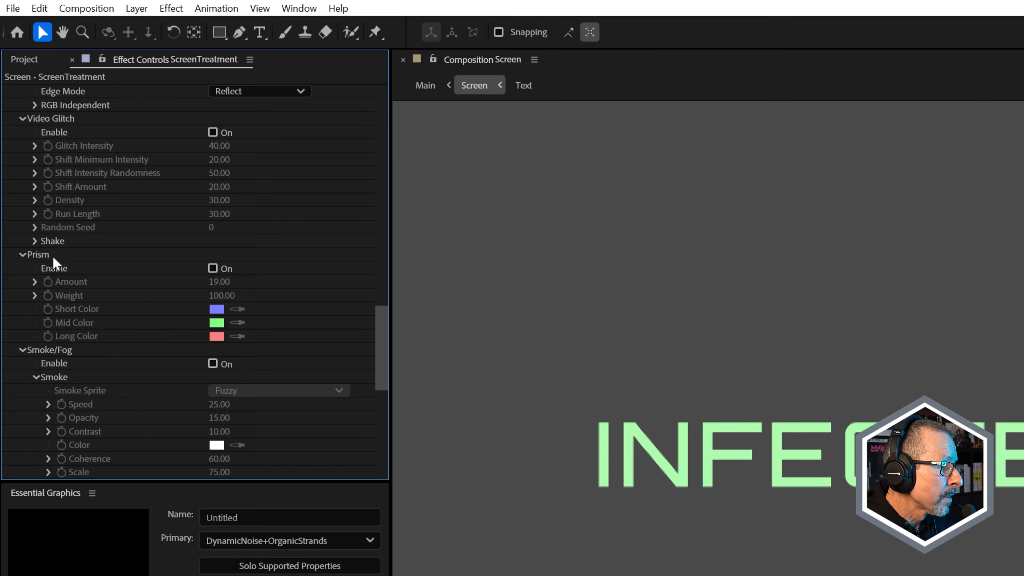
left_click(212, 270)
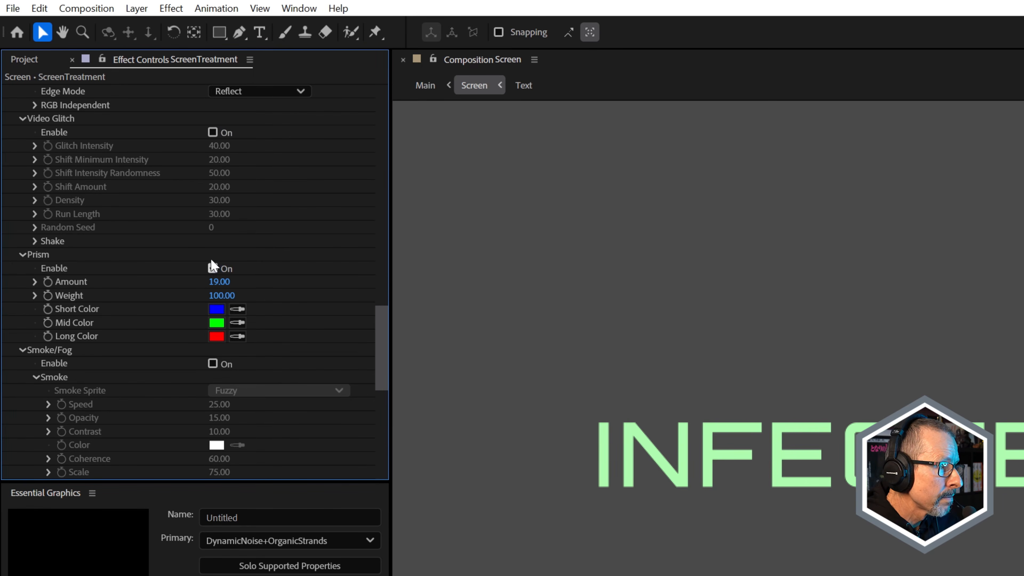
left_click_drag(378, 318, 101, 97)
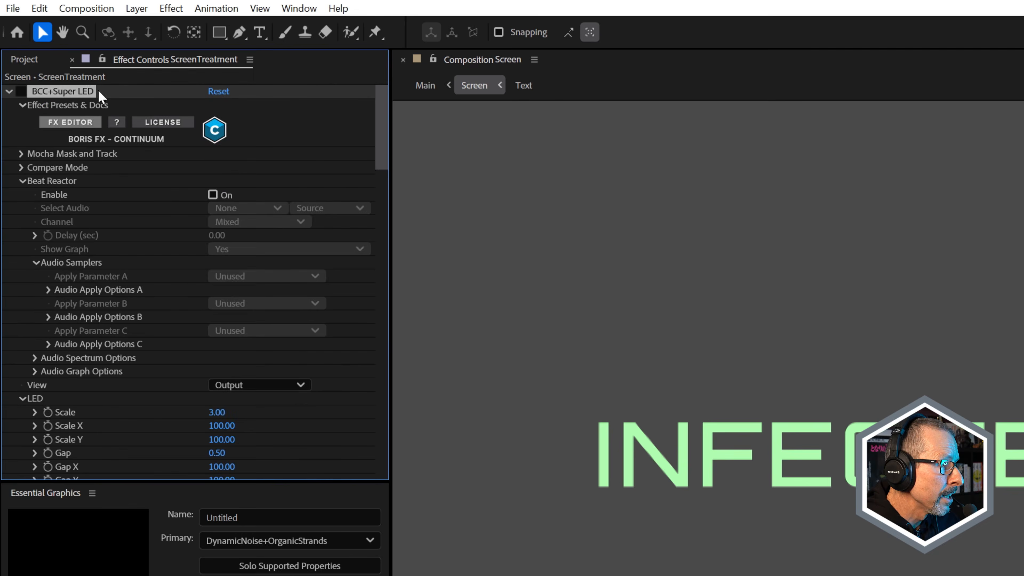
left_click(27, 92)
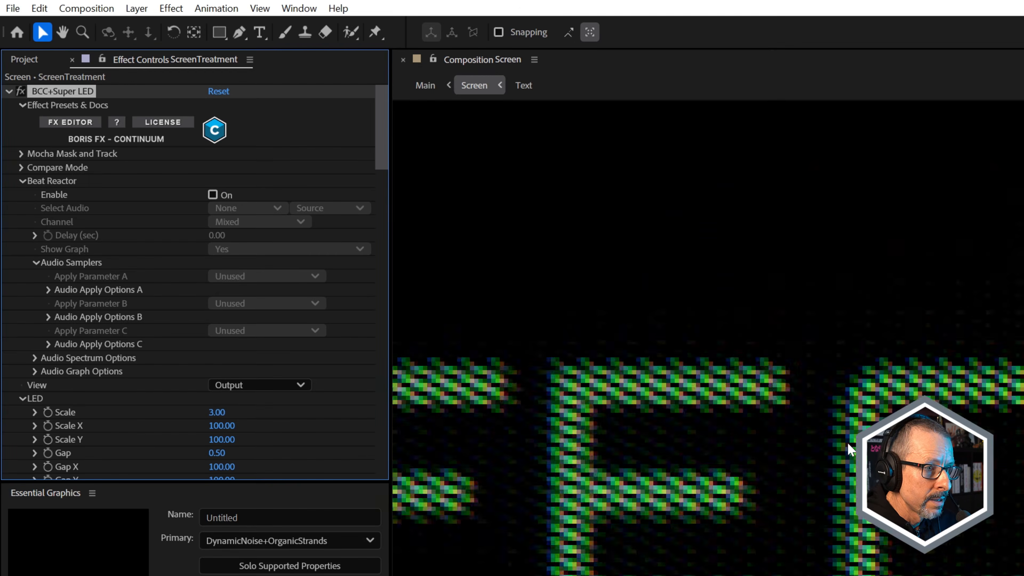
Inspect the LED pattern on the text up close, turn off Prism in BCC+Super LED and collapse the effect's settings.
scroll(846, 442, "up", 1)
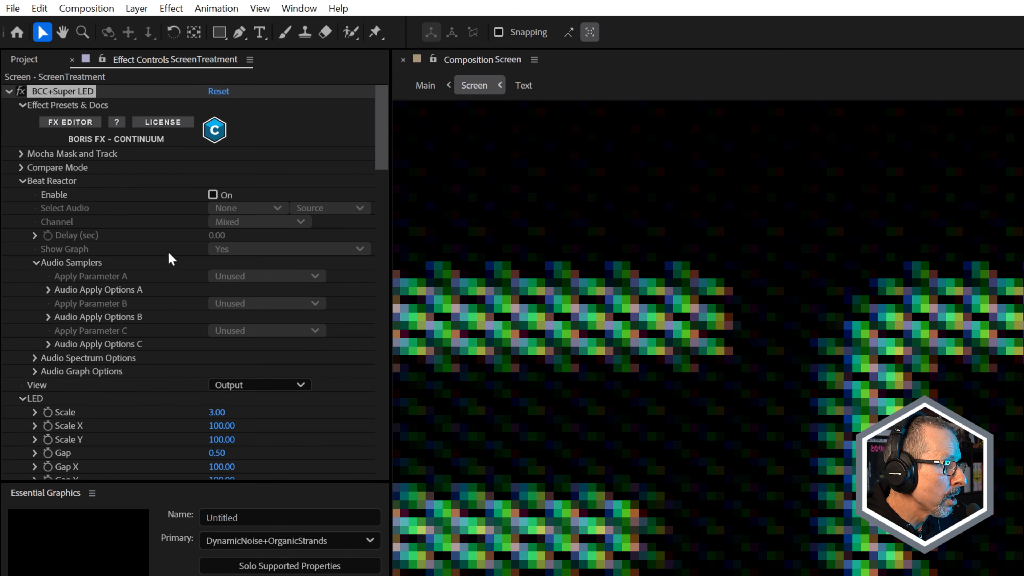
scroll(129, 379, "down", 8)
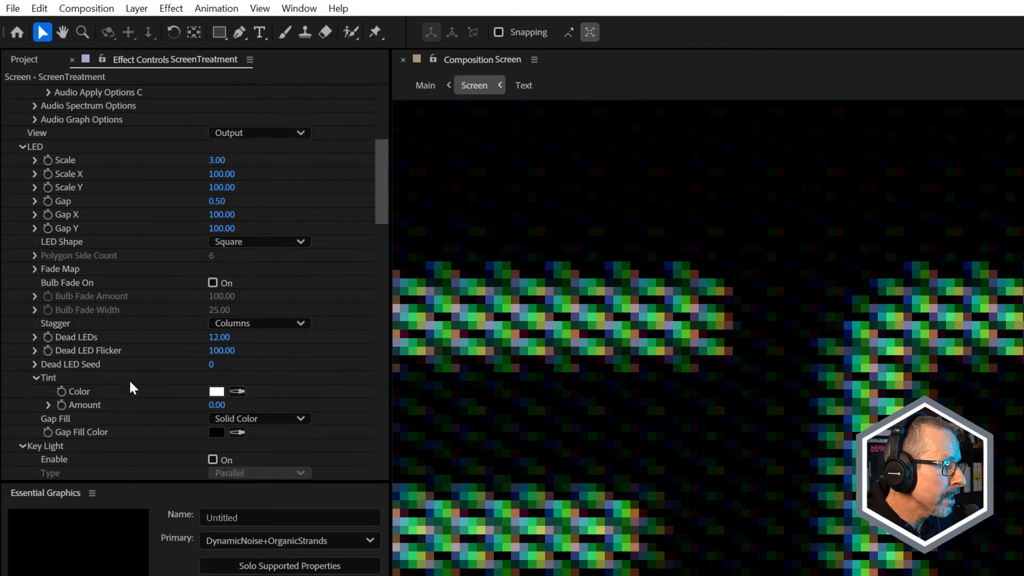
scroll(130, 387, "down", 20)
scroll(130, 386, "up", 3)
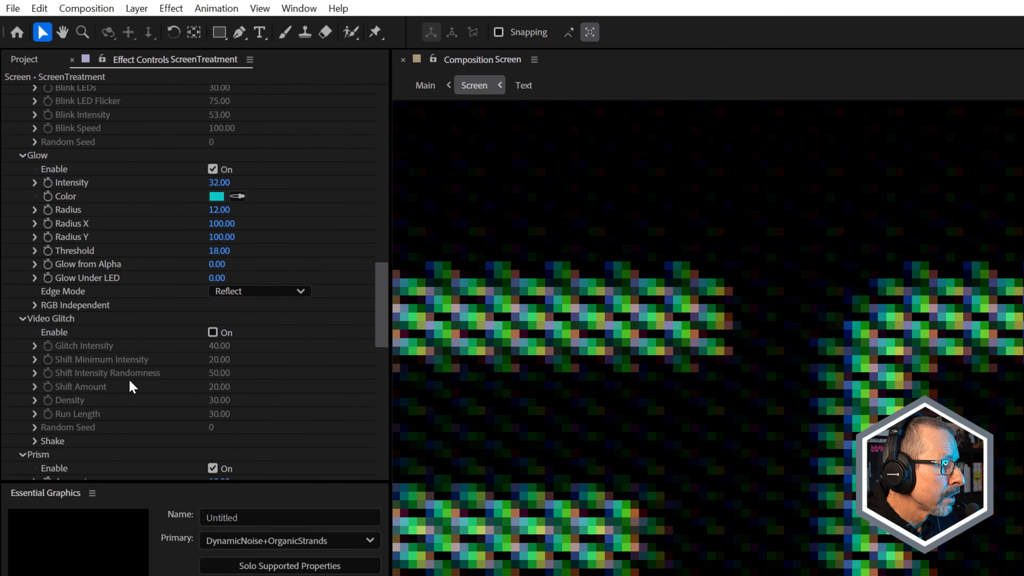
scroll(130, 387, "up", 2)
scroll(161, 274, "down", 10)
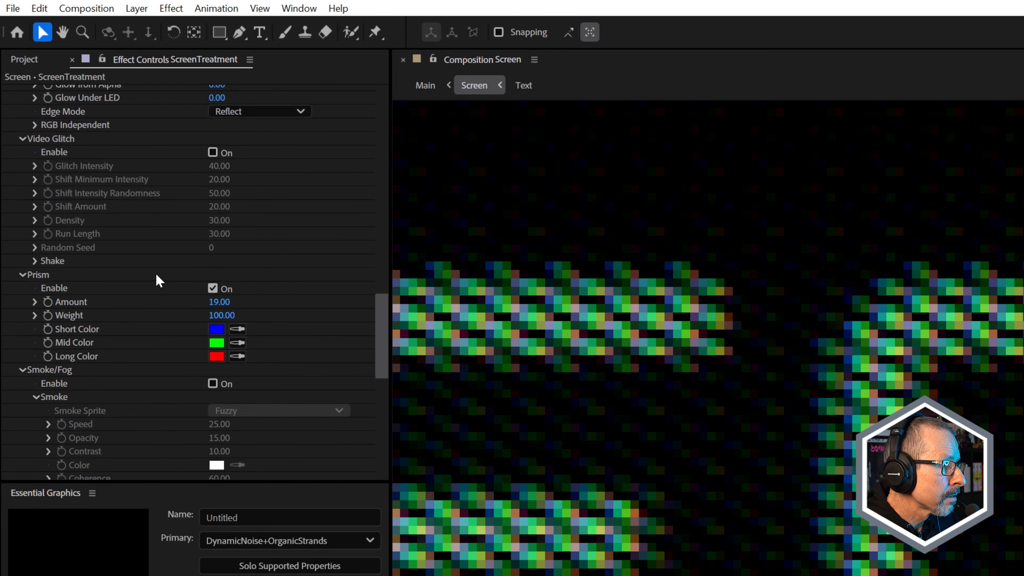
left_click(213, 217)
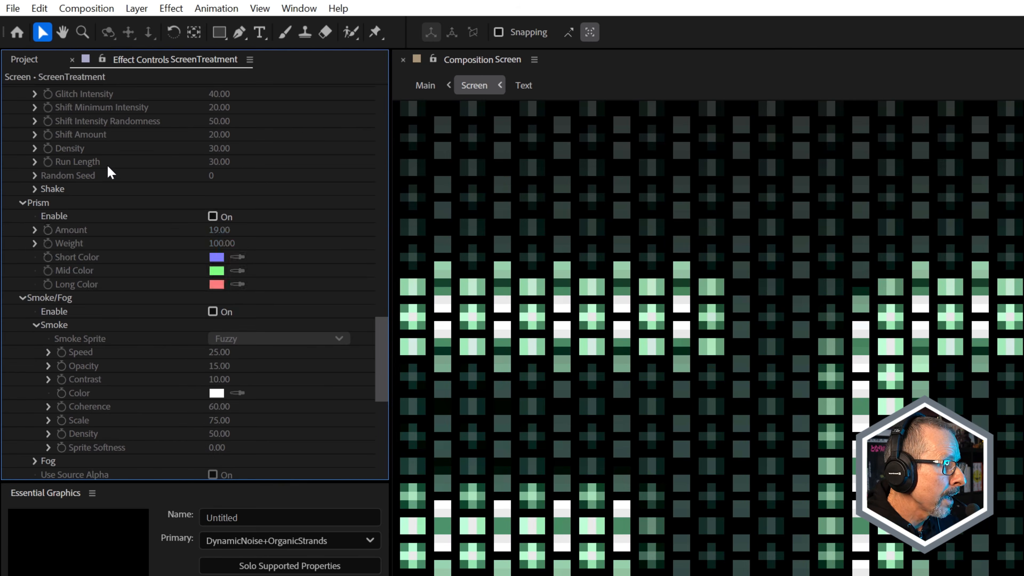
scroll(130, 169, "up", 15)
scroll(133, 166, "up", 10)
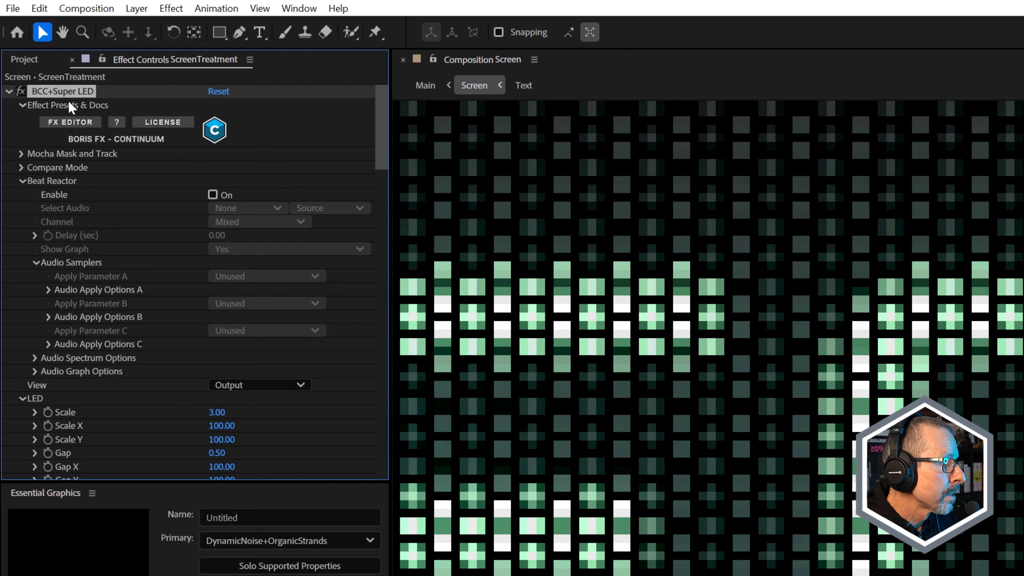
left_click(8, 91)
Turn on BCC Misalignment on the ScreenTreatment layer and inspect the colour separation on the LED text.
left_click(59, 105)
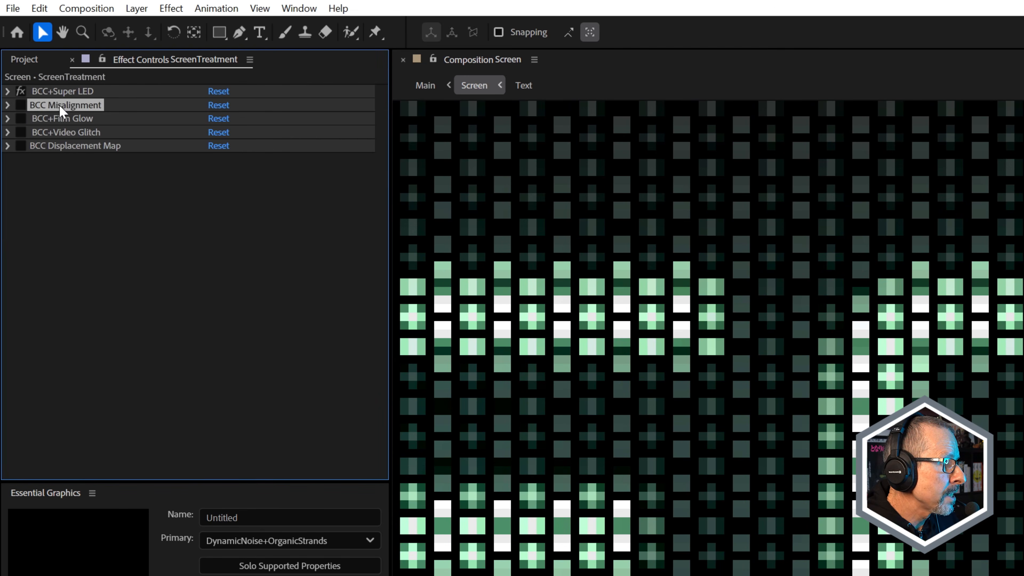
left_click(20, 105)
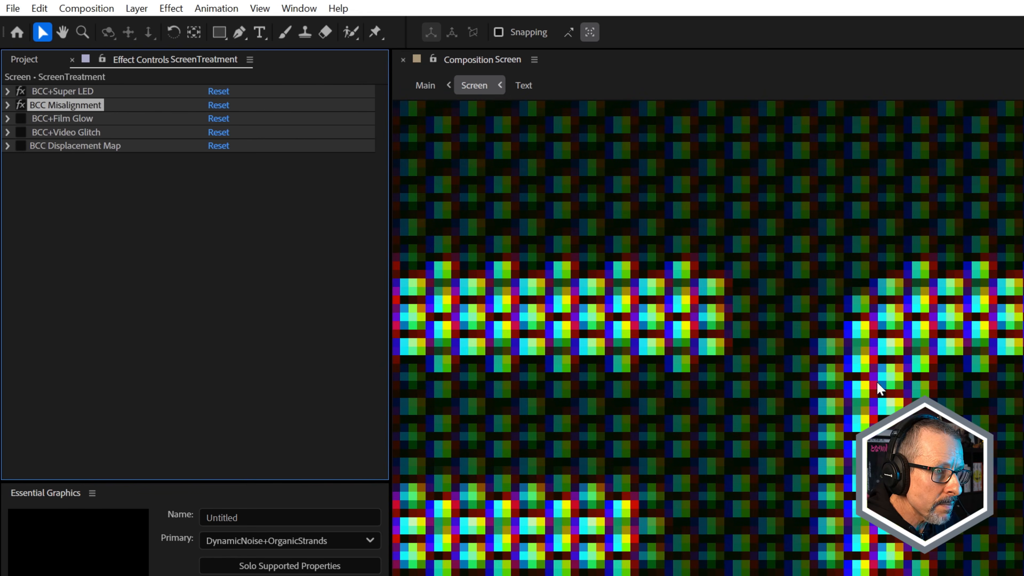
left_click_drag(871, 407, 874, 417)
scroll(874, 418, "down", 1)
scroll(874, 418, "up", 1)
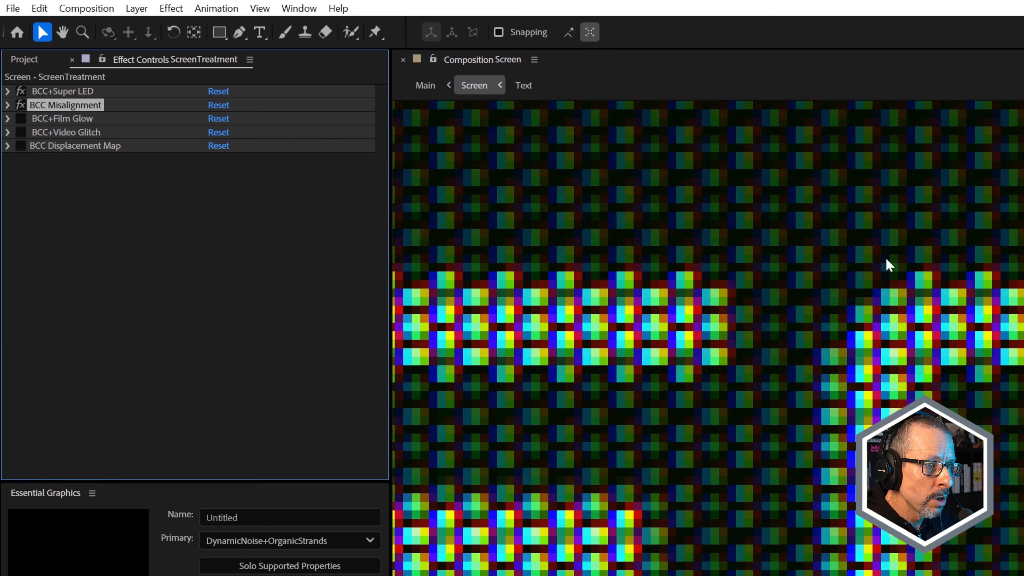
scroll(877, 406, "down", 1)
scroll(877, 407, "up", 1)
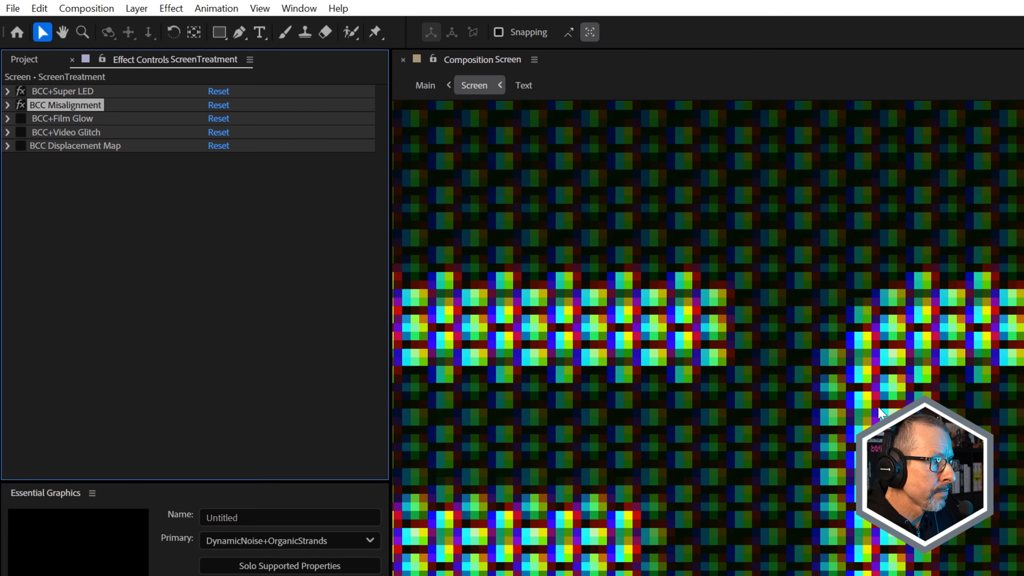
Turn on BCC+Film Glow, try a different glow setting and undo it, leaving the effect's settings collapsed.
left_click(20, 118)
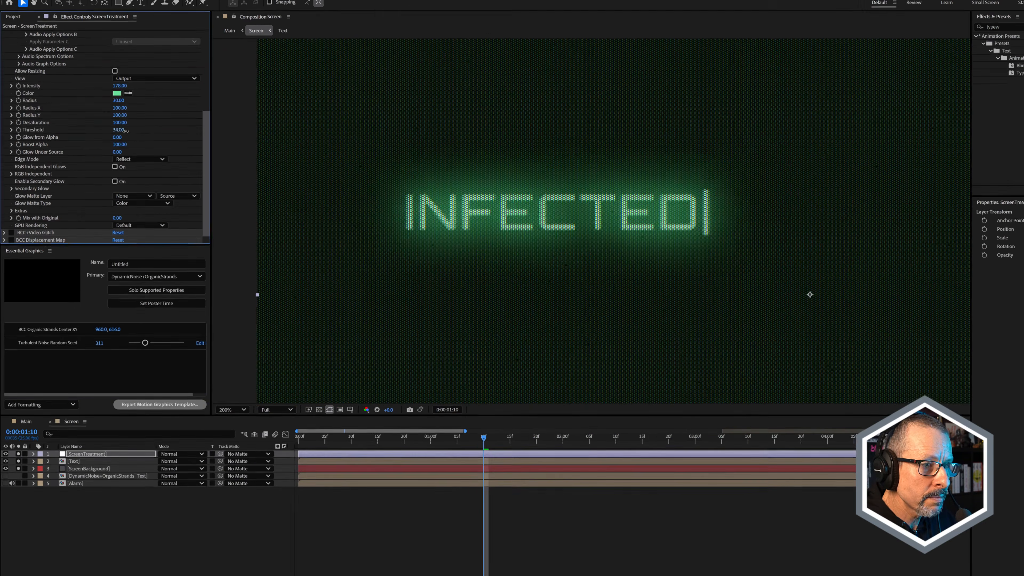
left_click_drag(221, 79, 248, 80)
left_click_drag(123, 136, 84, 142)
scroll(528, 188, "down", 3)
scroll(558, 173, "up", 2)
key("ctrl+z")
scroll(129, 115, "up", 5)
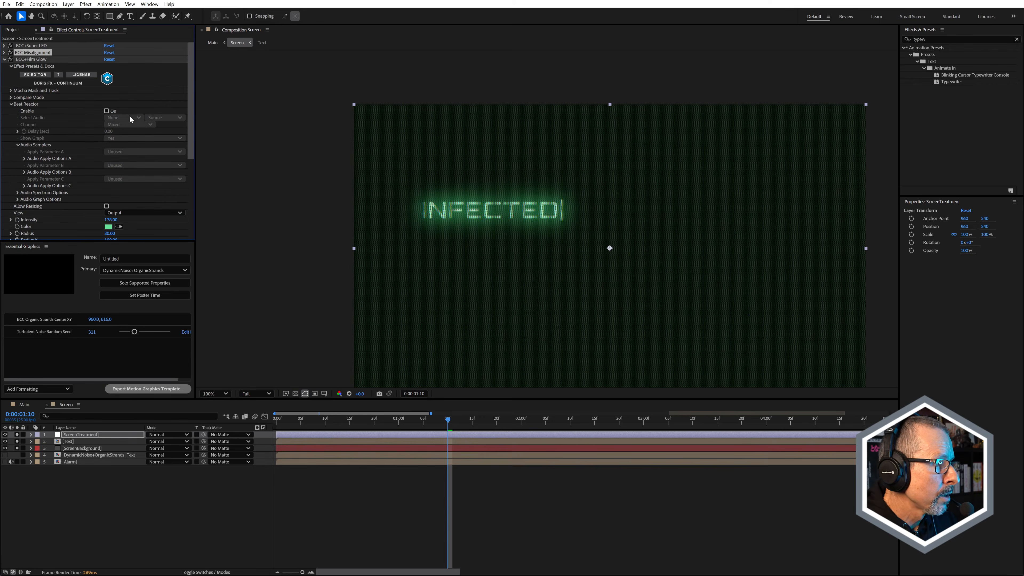
left_click(25, 59)
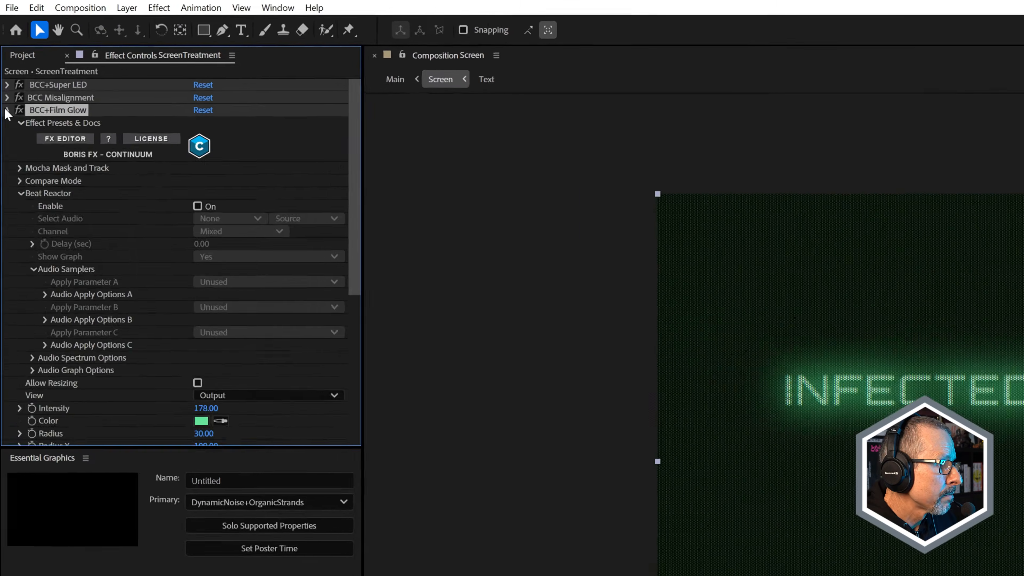
left_click(4, 59)
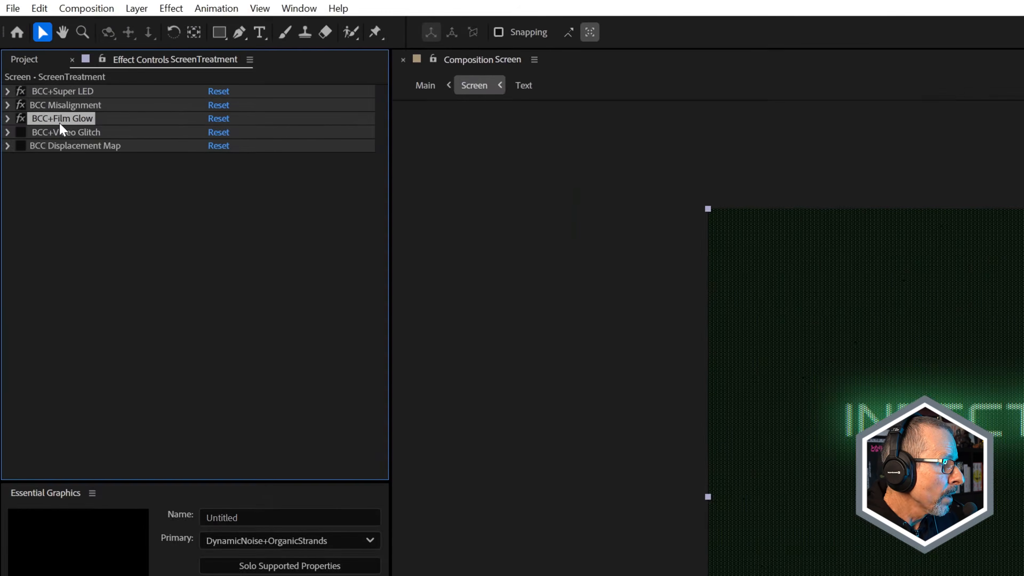
Turn on BCC+Video Glitch on ScreenTreatment and reveal the Alarm layer's audio waveform in the timeline.
left_click(62, 135)
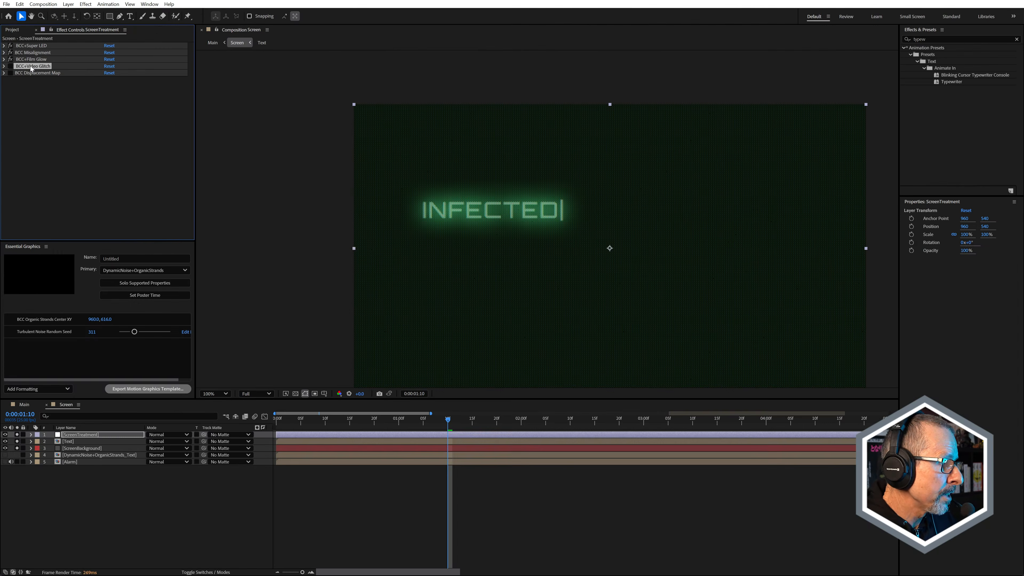
left_click(10, 66)
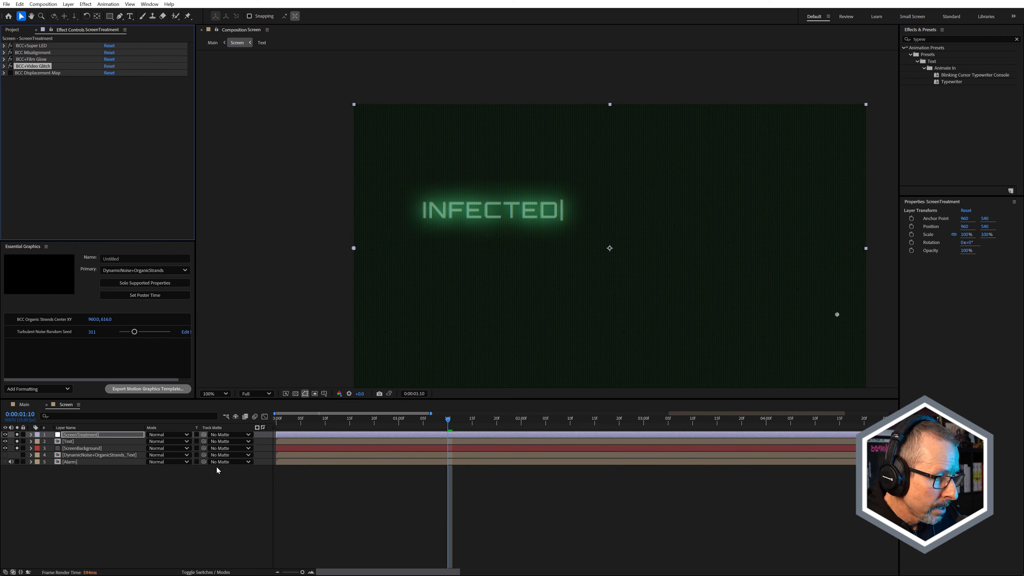
left_click(79, 461)
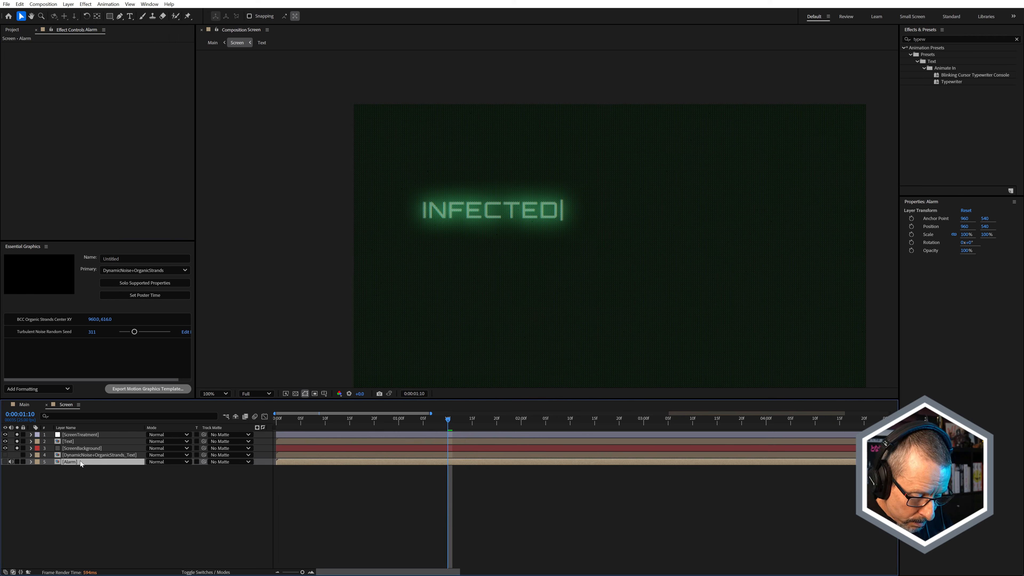
key("l")
key("l")
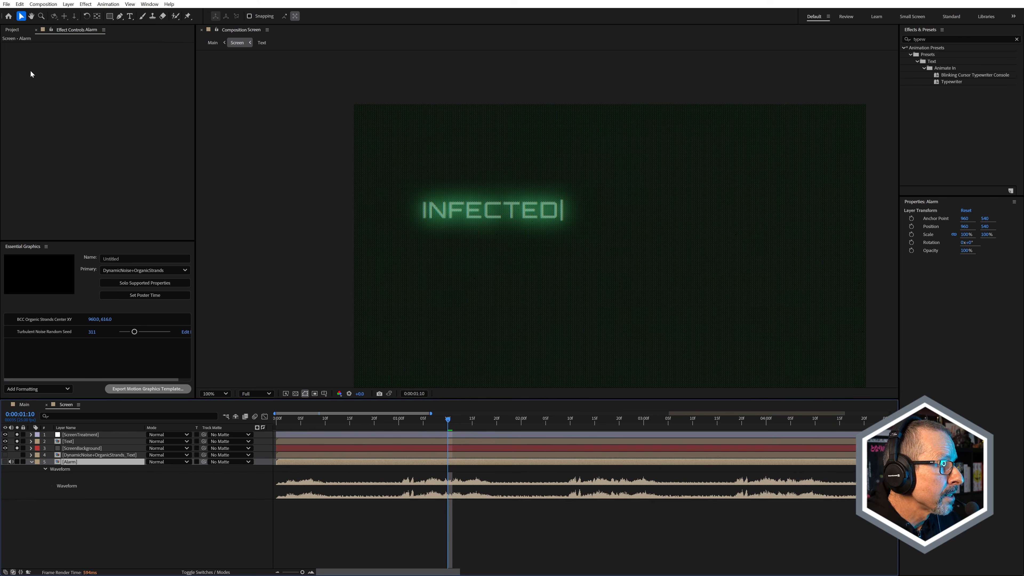
Scrub along the Alarm waveform to check the glitch on the ScreenTreatment layer, and turn on BCC Displacement Map.
left_click(70, 435)
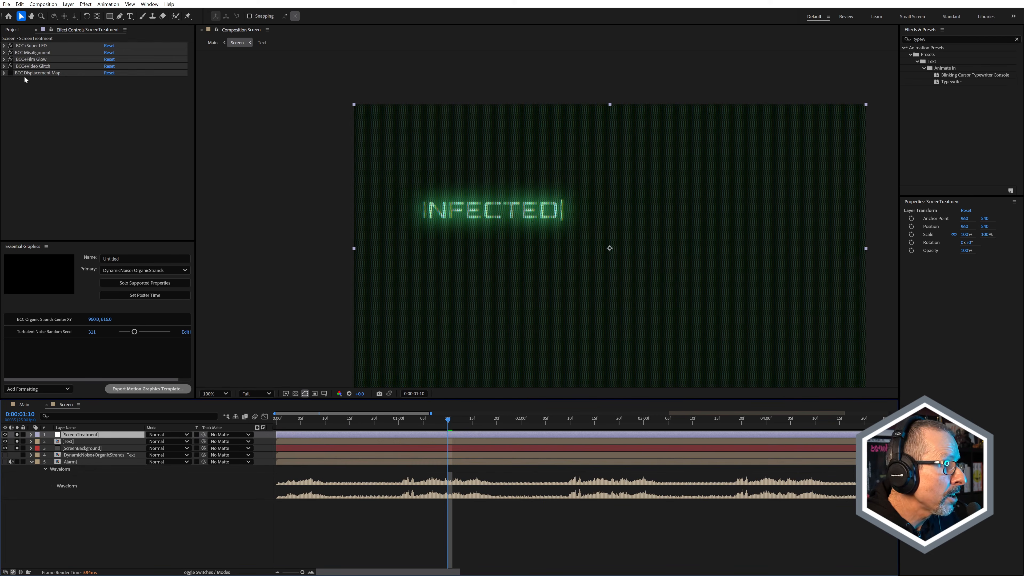
left_click_drag(452, 423, 462, 424)
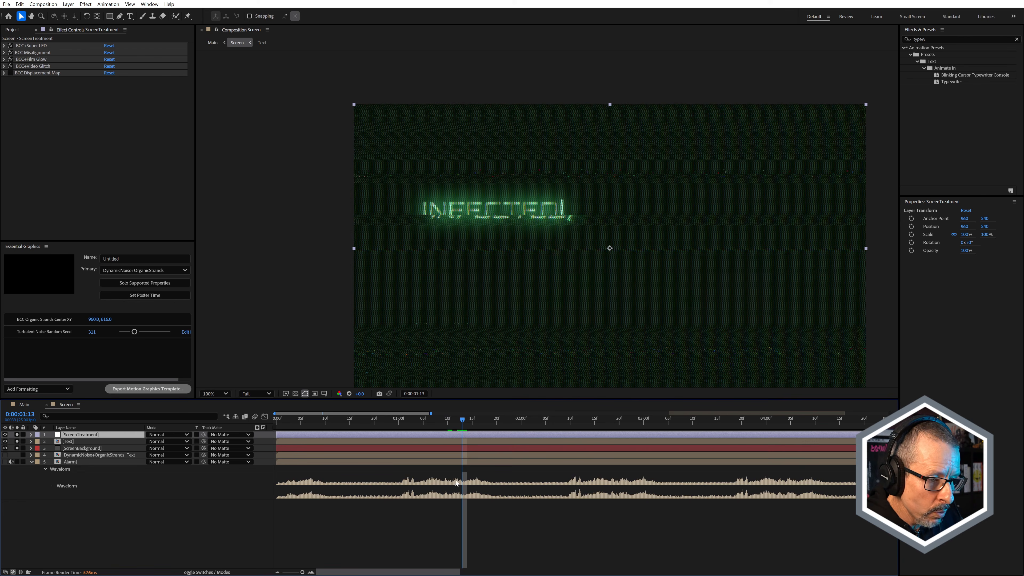
left_click_drag(469, 427, 531, 428)
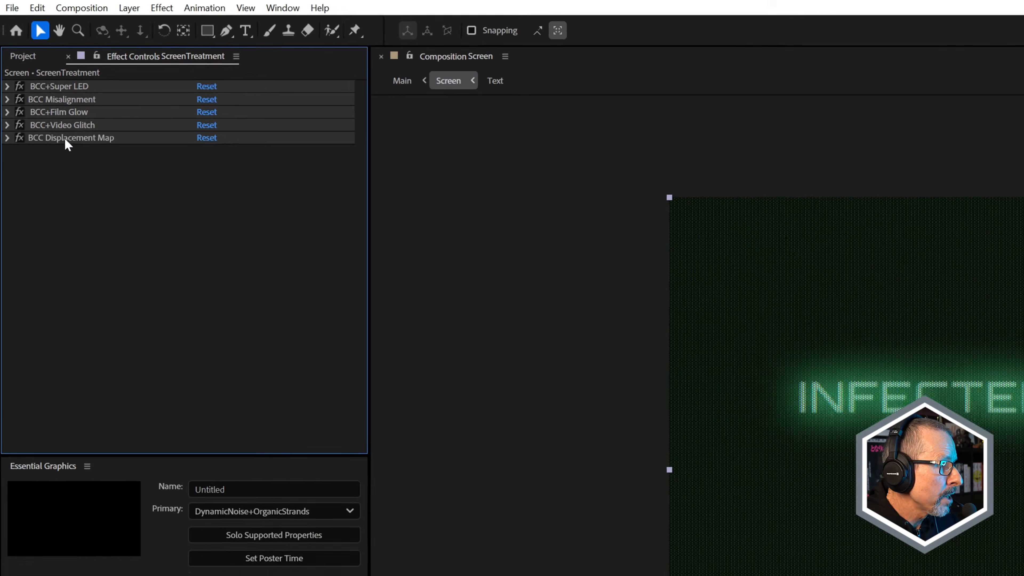
left_click(70, 149)
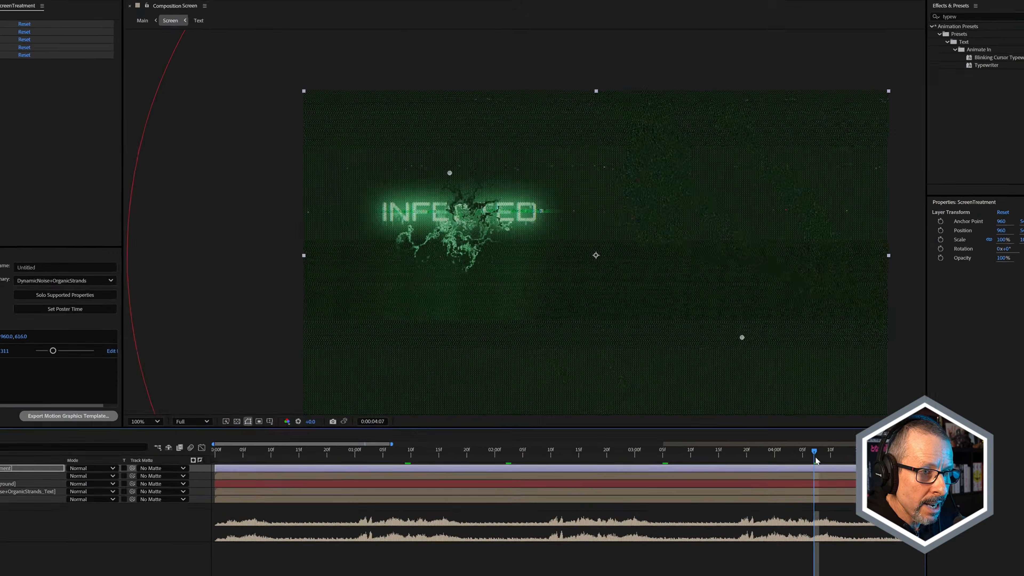
Open the DynamicNoise composition nested in DynamicNoise+OrganicStrands_Text and select its TurbulentNoise layer to review the noise settings.
double_click(82, 455)
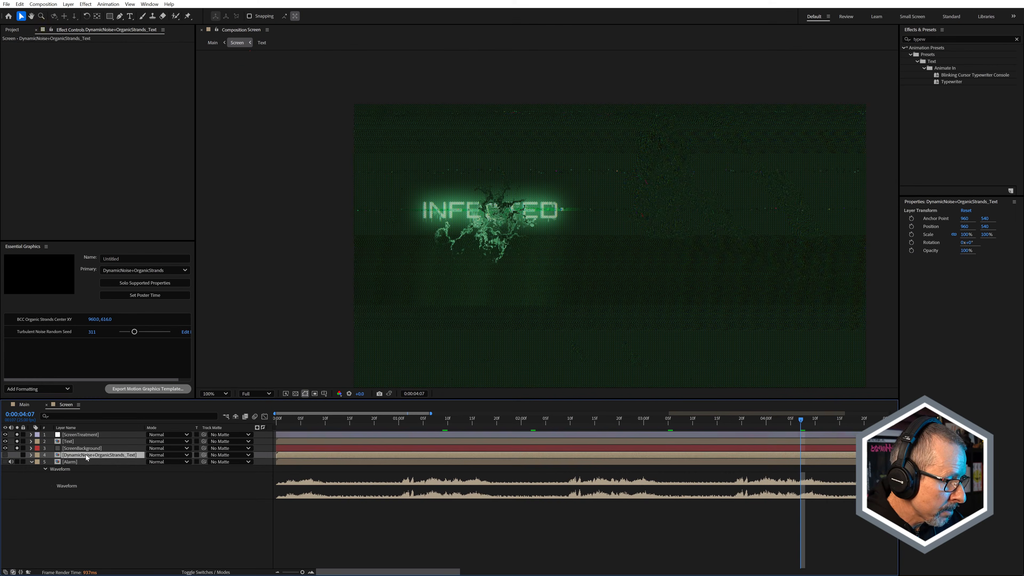
double_click(79, 455)
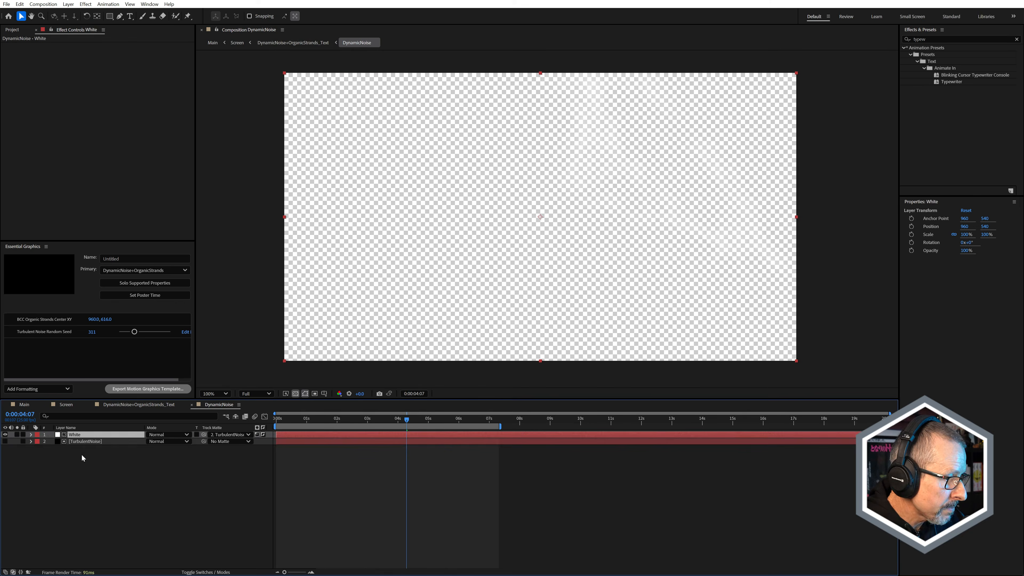
left_click(81, 442)
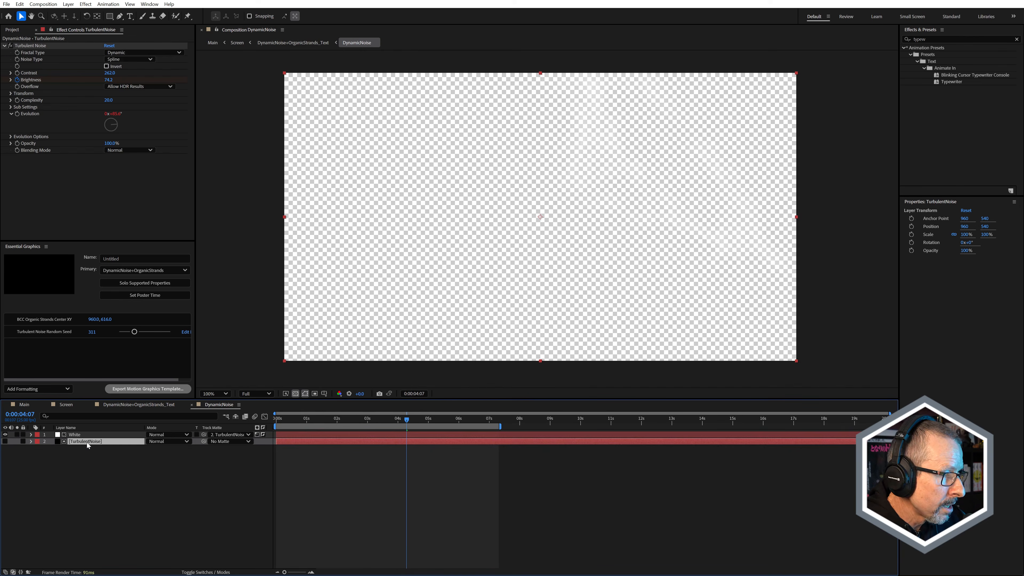
Turn off the transparency grid, scrub through the turbulent noise and look at the effect's Fractal Type options.
left_click(285, 394)
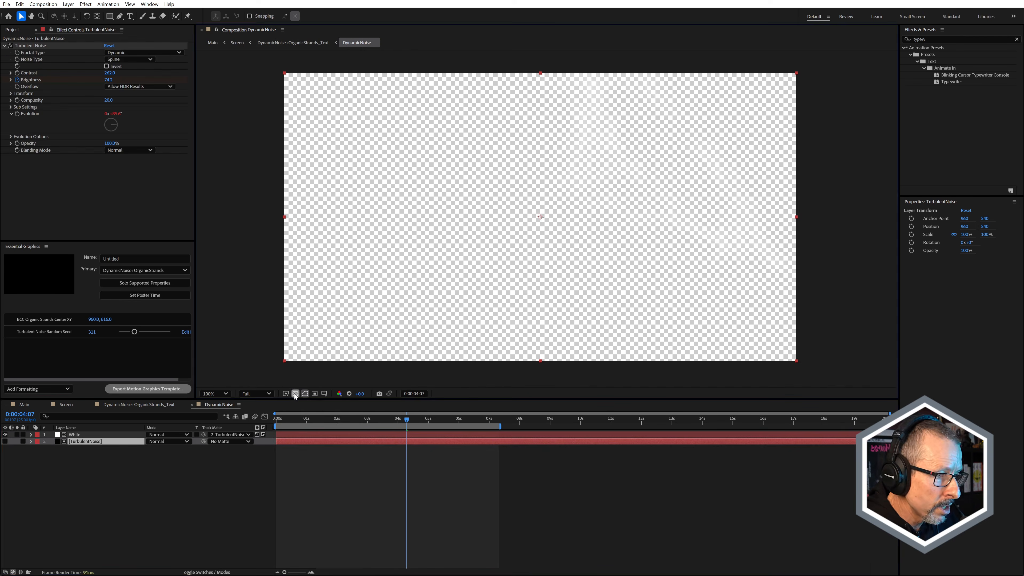
left_click_drag(595, 427, 732, 424)
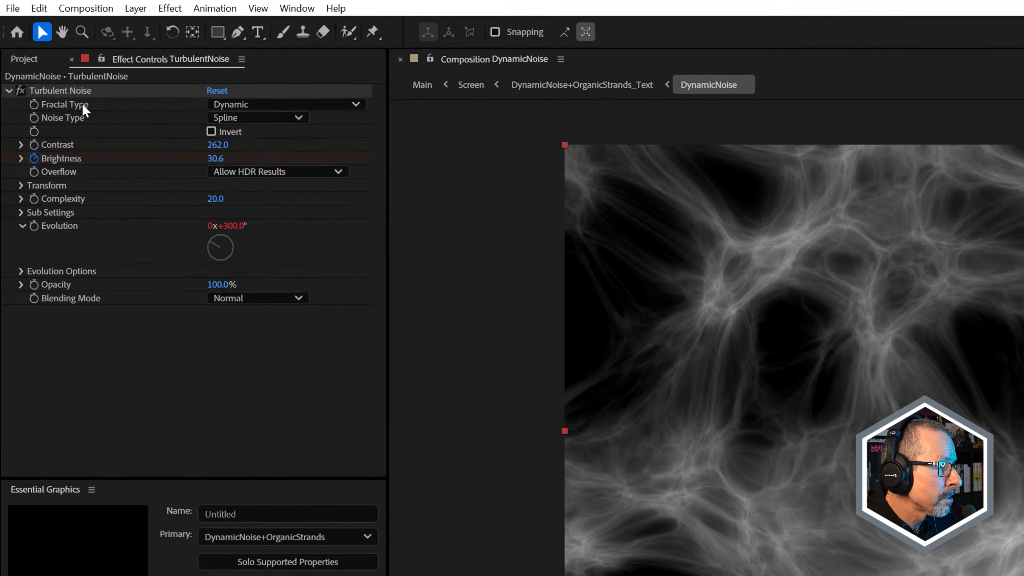
left_click(122, 52)
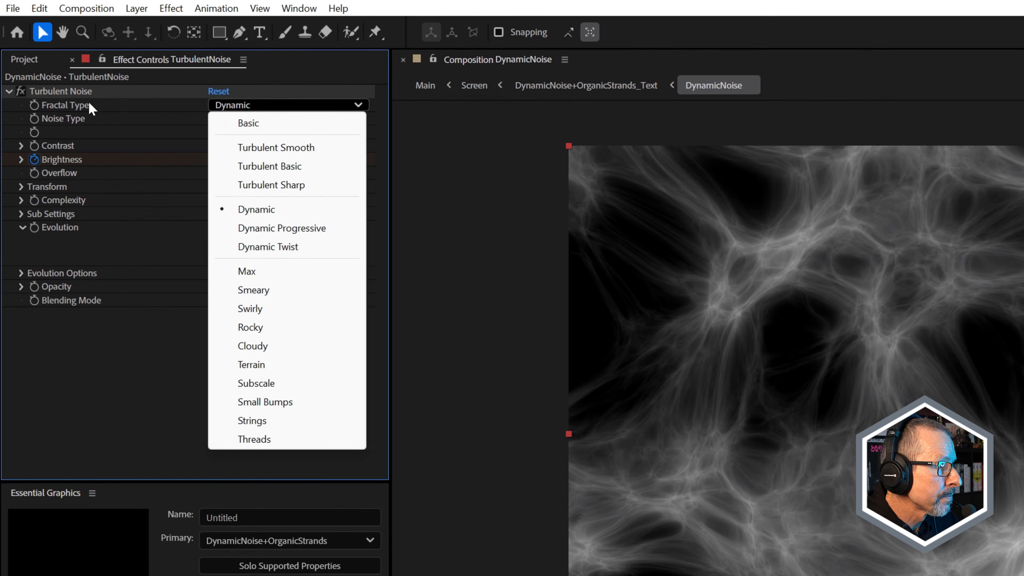
left_click(83, 92)
Preview the noise up close, then scrub from the start to 0:00:07:19 with TurbulentNoise's Brightness keyframes revealed.
key("space")
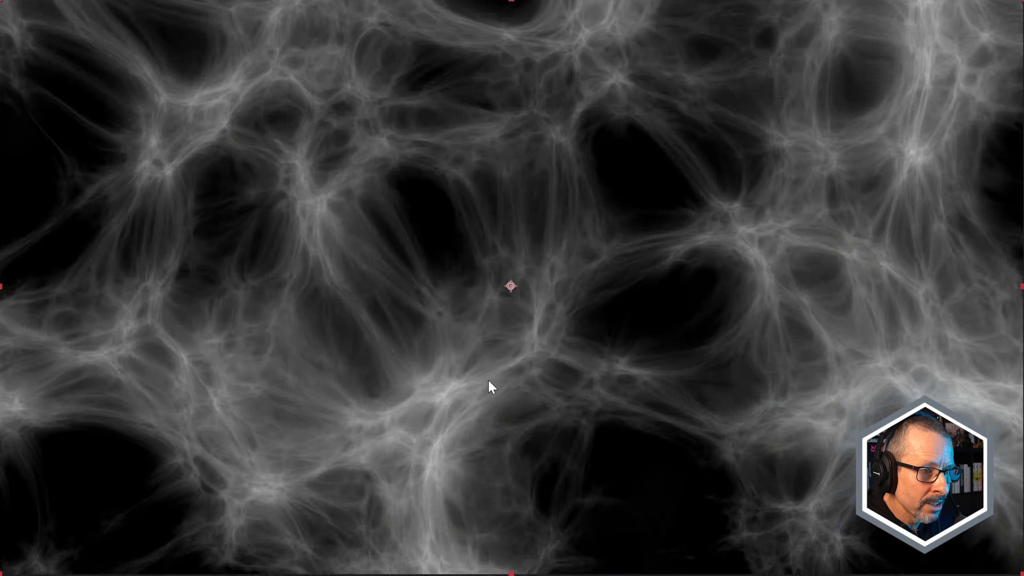
scroll(493, 379, "up", 2)
scroll(493, 380, "down", 1)
scroll(492, 380, "down", 1)
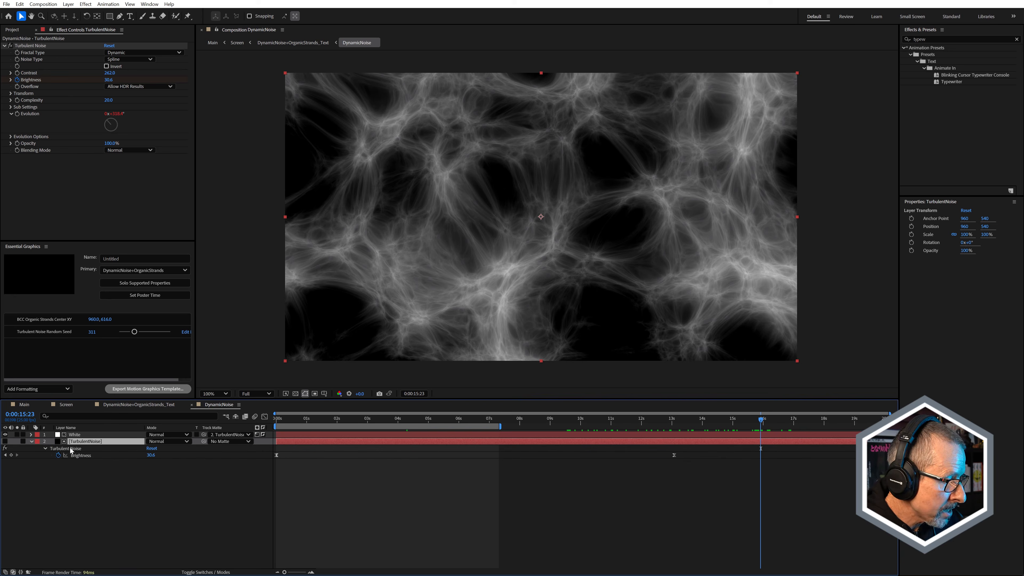
key("Home")
left_click_drag(276, 423, 378, 429)
left_click_drag(414, 425, 512, 450)
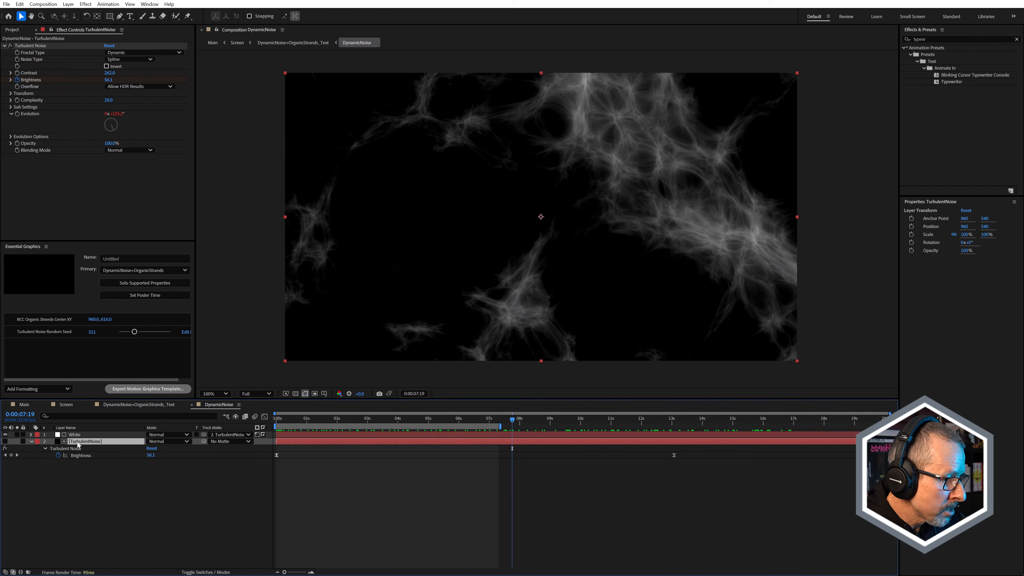
Solo the White layer and turn on the transparency grid to check how it uses the noise as a matte.
left_click(78, 435)
left_click(17, 435)
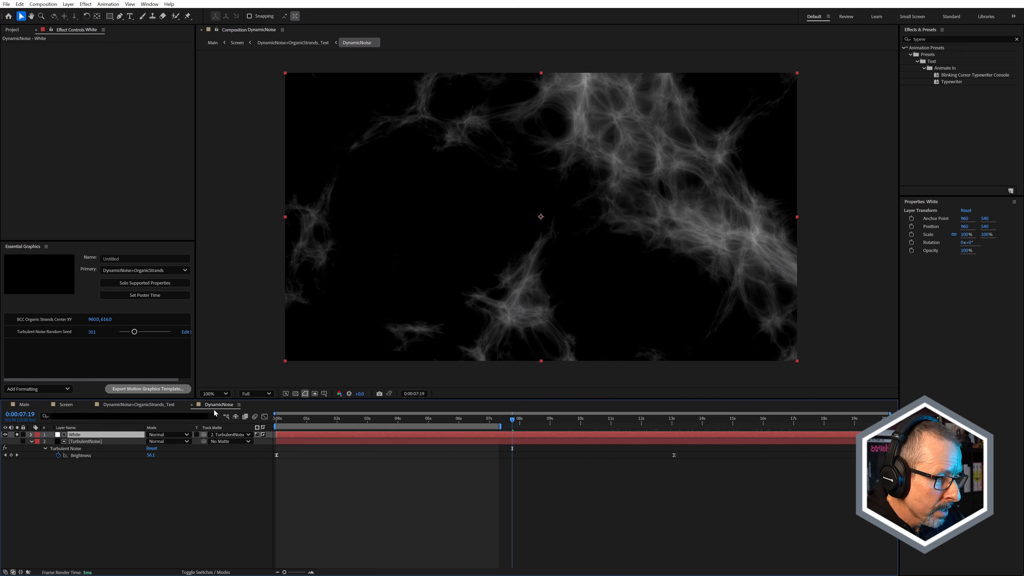
left_click(296, 394)
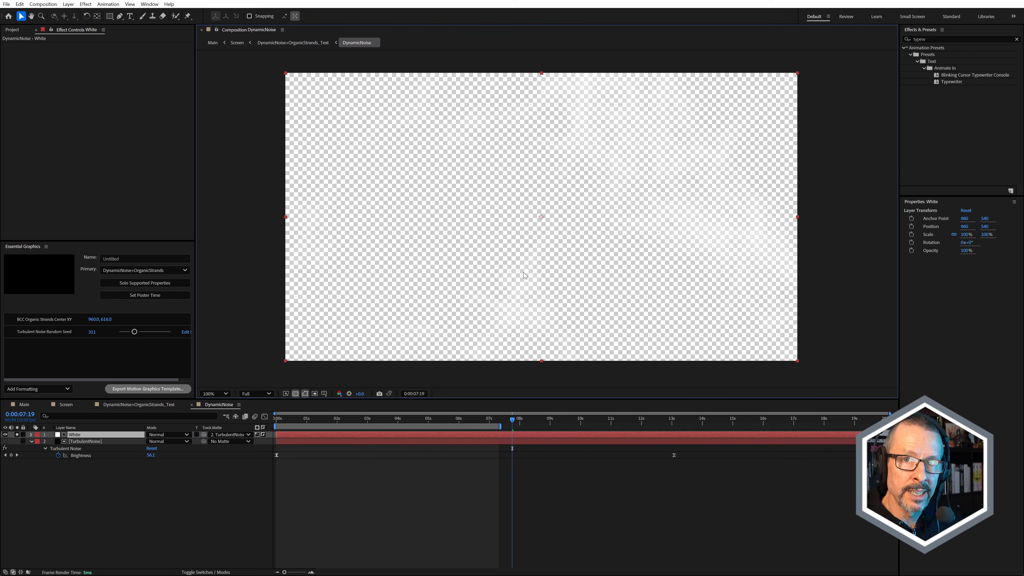
Unsolo the White layer, collapse TurbulentNoise's properties and close the DynamicNoise composition to return to DynamicNoise+OrganicStrands_Text.
left_click(17, 435)
left_click(31, 441)
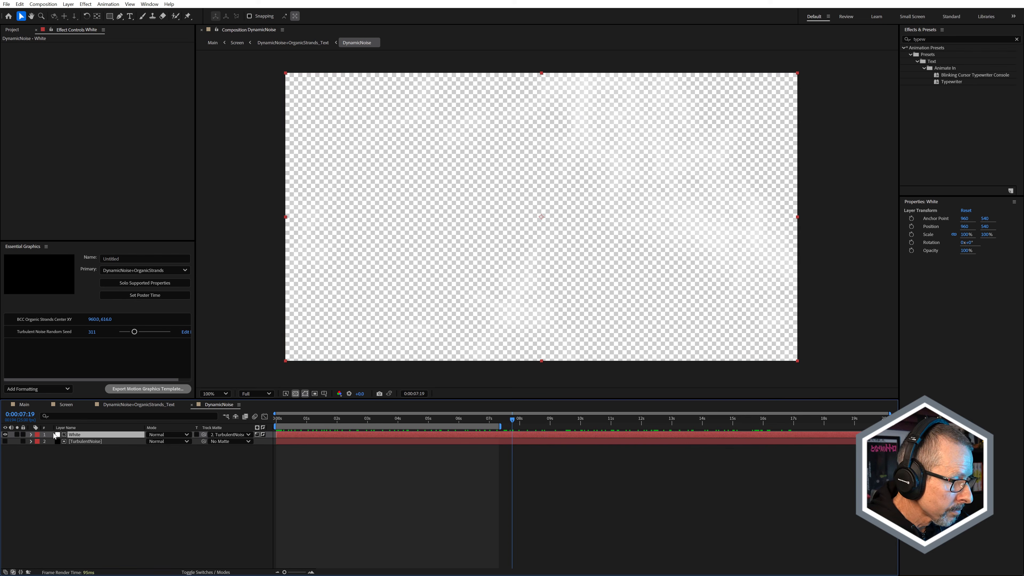
left_click(191, 404)
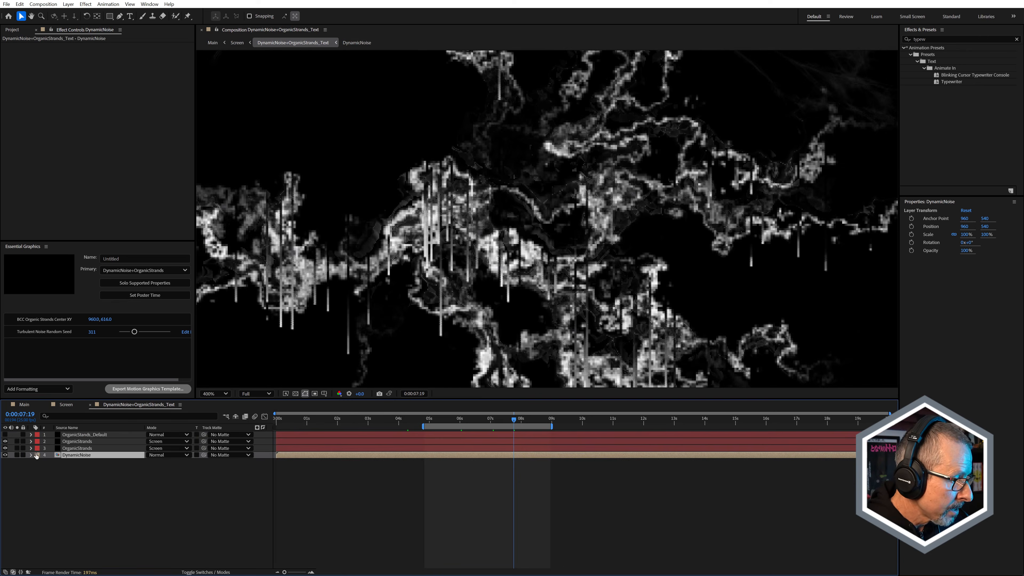
With OrganicStrands layer 3 soloed, turn off Turbulent Displace and CC Vector Blur 2 and preview the bare strands.
left_click(16, 447)
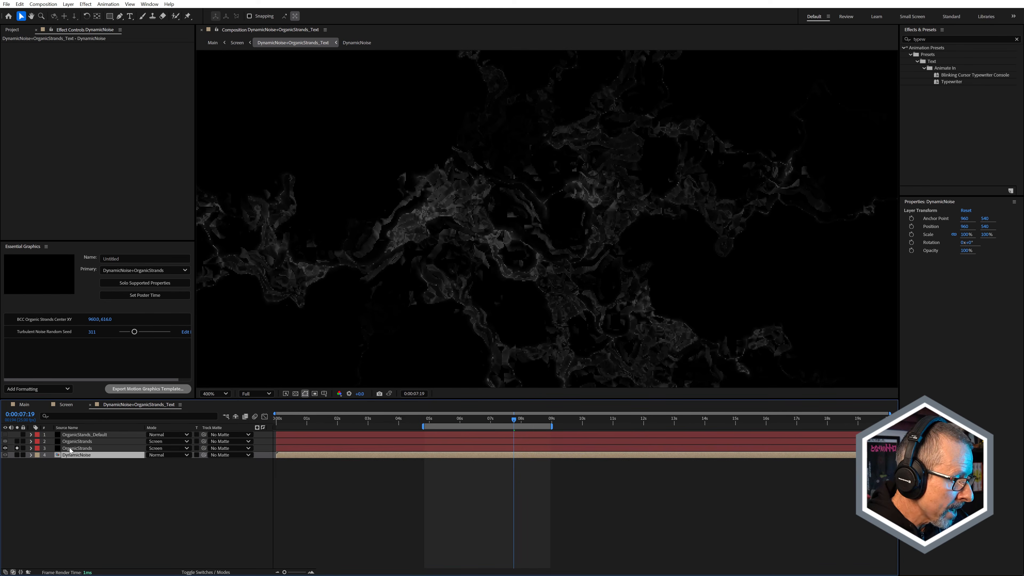
left_click(70, 448)
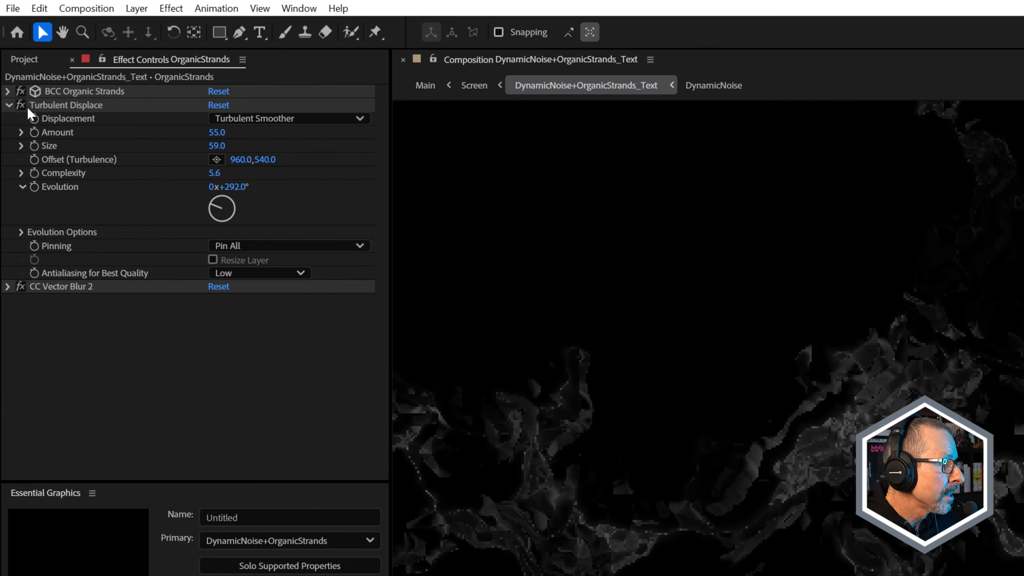
left_click(8, 105)
left_click(21, 105)
left_click(21, 118)
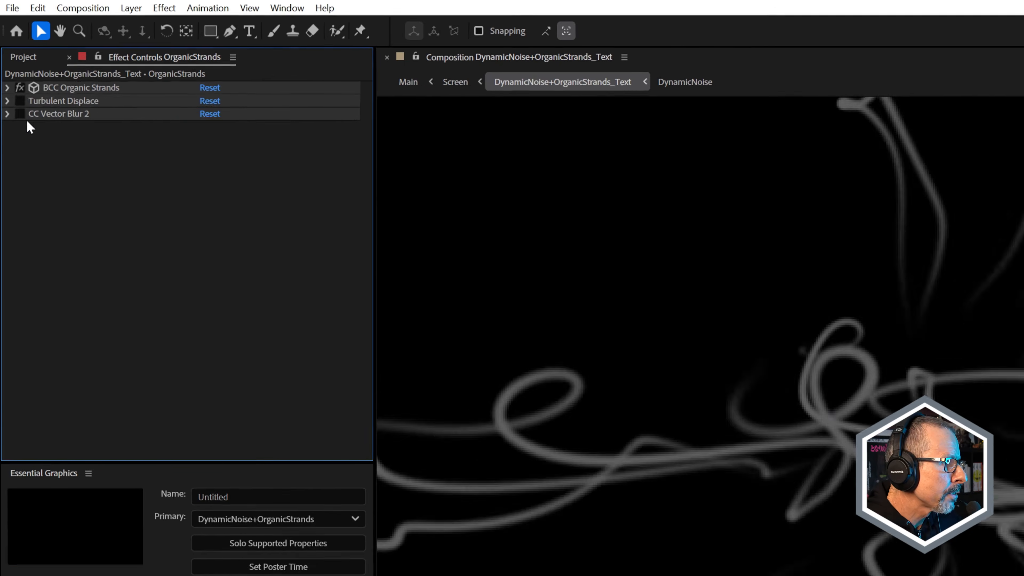
scroll(627, 264, "down", 1)
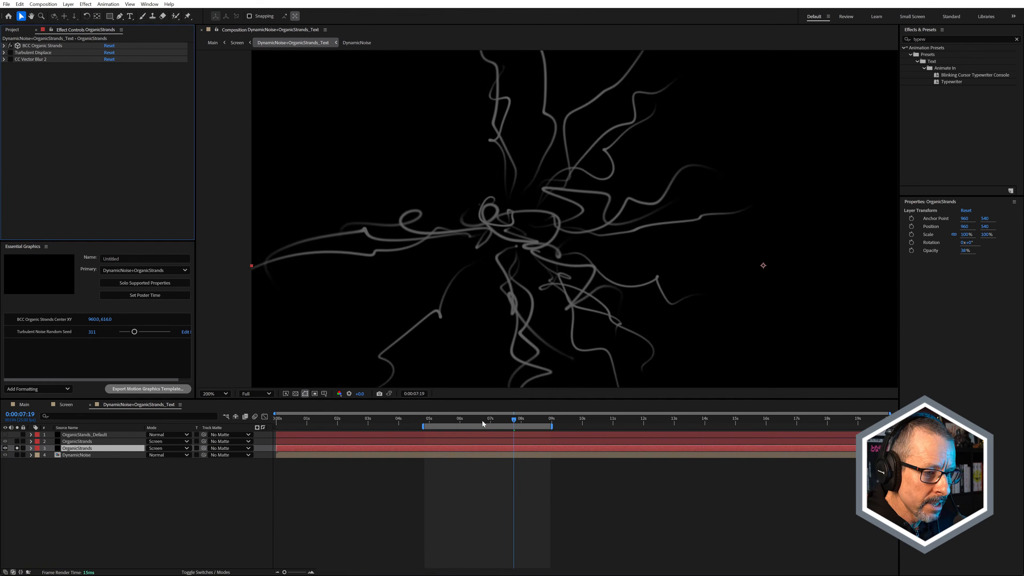
key("space")
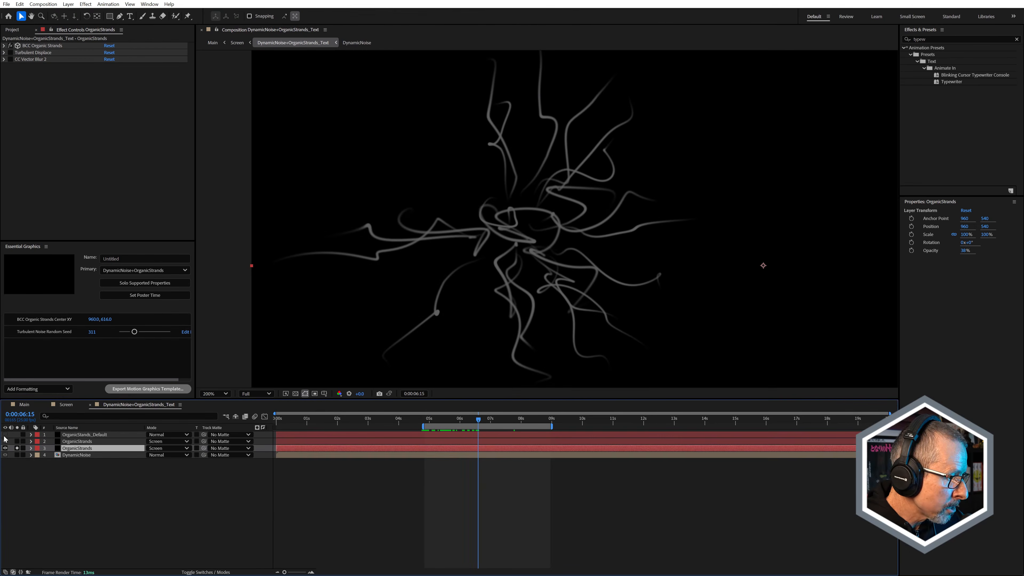
Solo OrganicStands_Default instead of OrganicStrands layer 3 and scrub to 0:00:06:22 to examine the default strands.
left_click(17, 434)
left_click(16, 448)
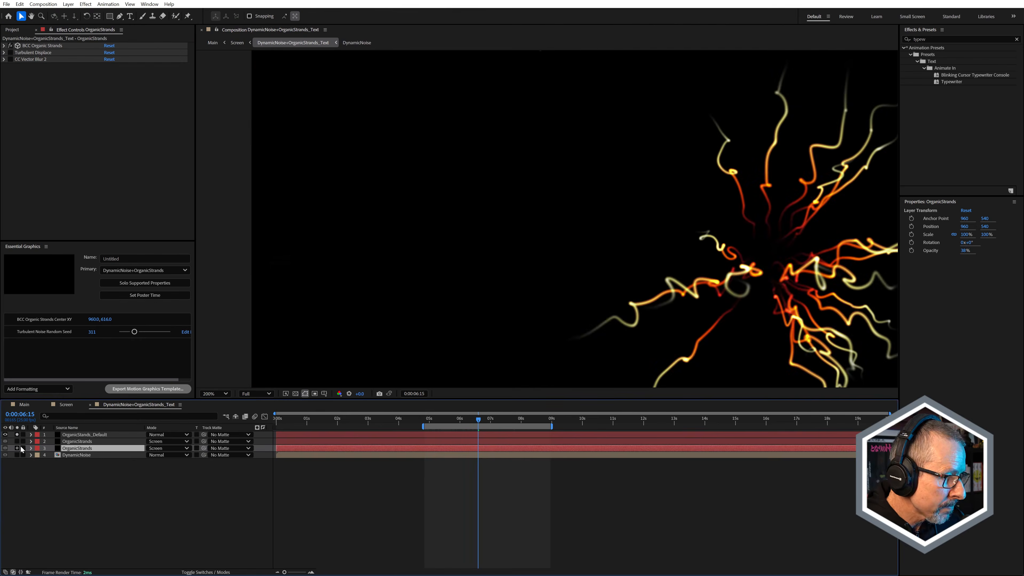
scroll(738, 271, "down", 3)
scroll(761, 268, "up", 3)
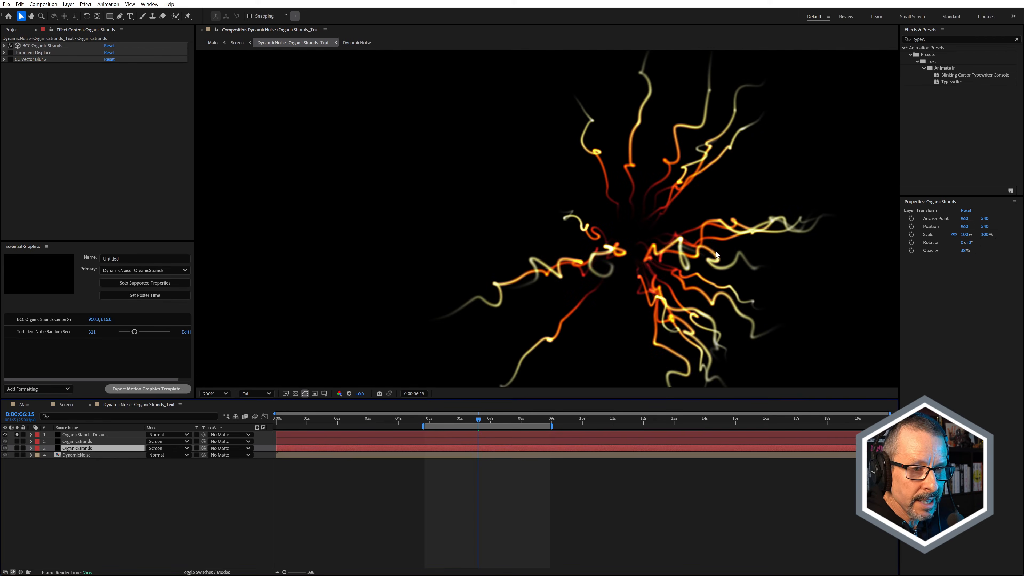
scroll(716, 254, "up", 2)
left_click_drag(447, 420, 487, 431)
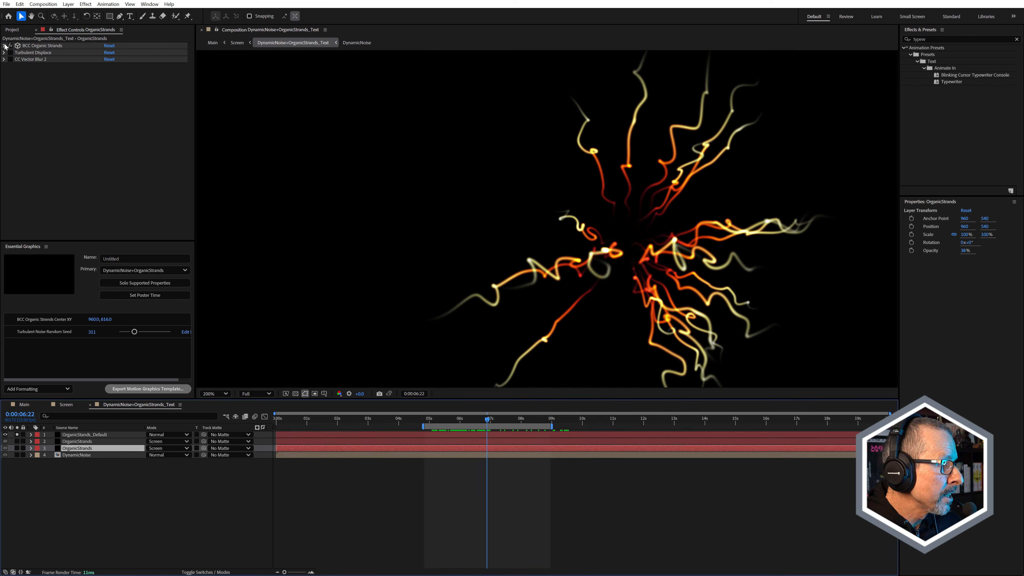
Move the built-in camera closer with Cam Pos Z on OrganicStands_Default's BCC Organic Strands and scrub to 0:00:07:10.
left_click(74, 435)
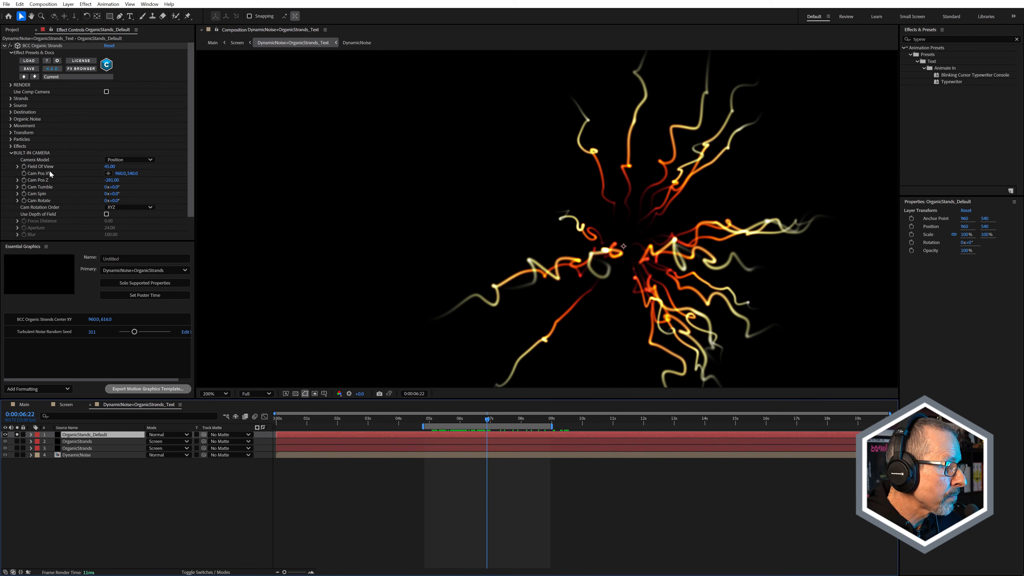
scroll(44, 161, "down", 1)
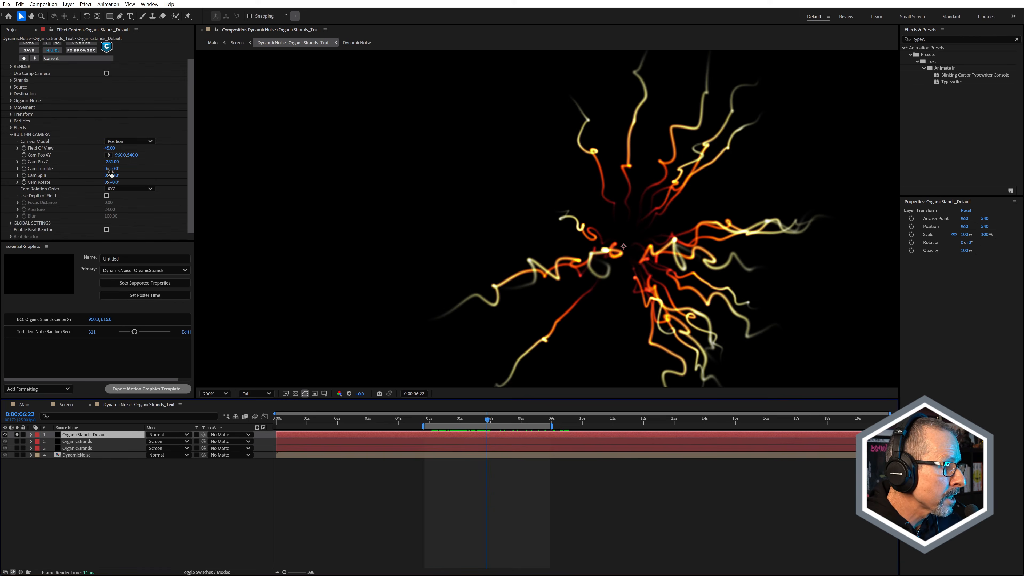
left_click_drag(112, 162, 135, 169)
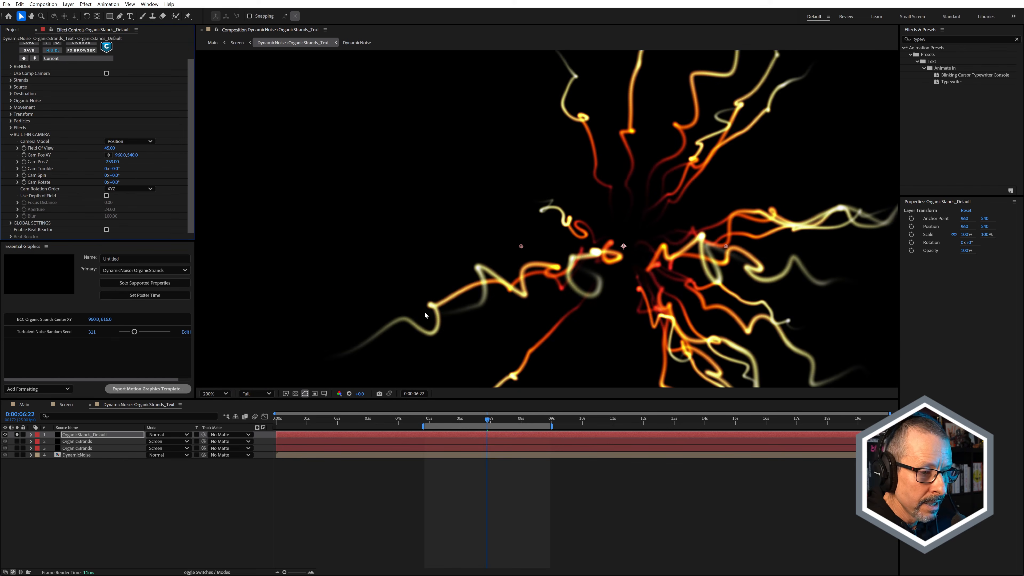
left_click_drag(440, 420, 503, 436)
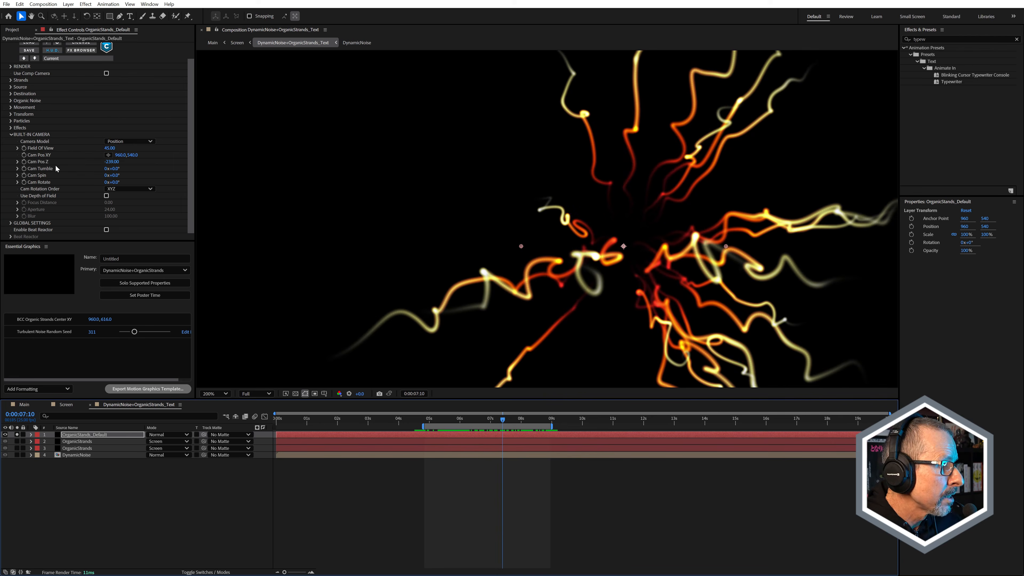
In the Organic Noise settings of OrganicStands_Default, try the Auto Evolve Speed and set Random Bend to 332.
left_click(11, 101)
scroll(94, 132, "down", 1)
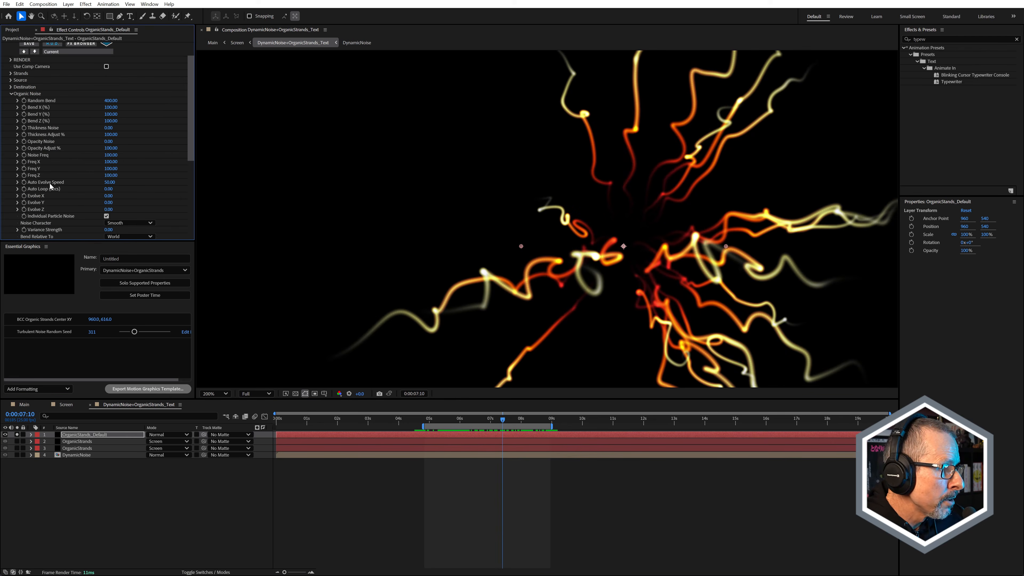
left_click_drag(111, 182, 115, 183)
left_click_drag(104, 101, 116, 128)
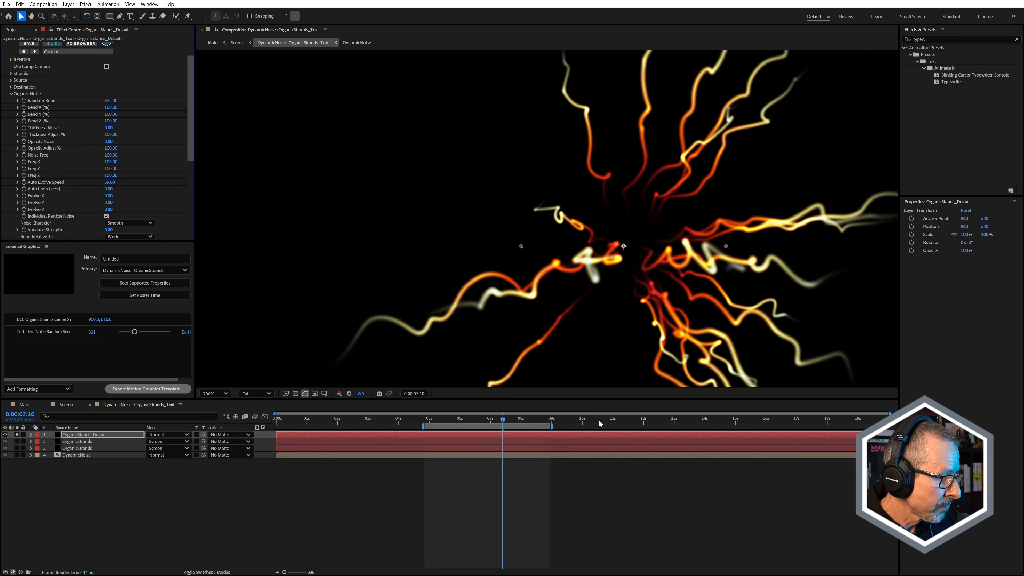
Hide OrganicStands_Default, solo DynamicNoise and OrganicStrands layer 3, and scrub to 0:00:07:07 to see the strands over the noise.
left_click(5, 435)
left_click(17, 455)
left_click(17, 447)
left_click(86, 449)
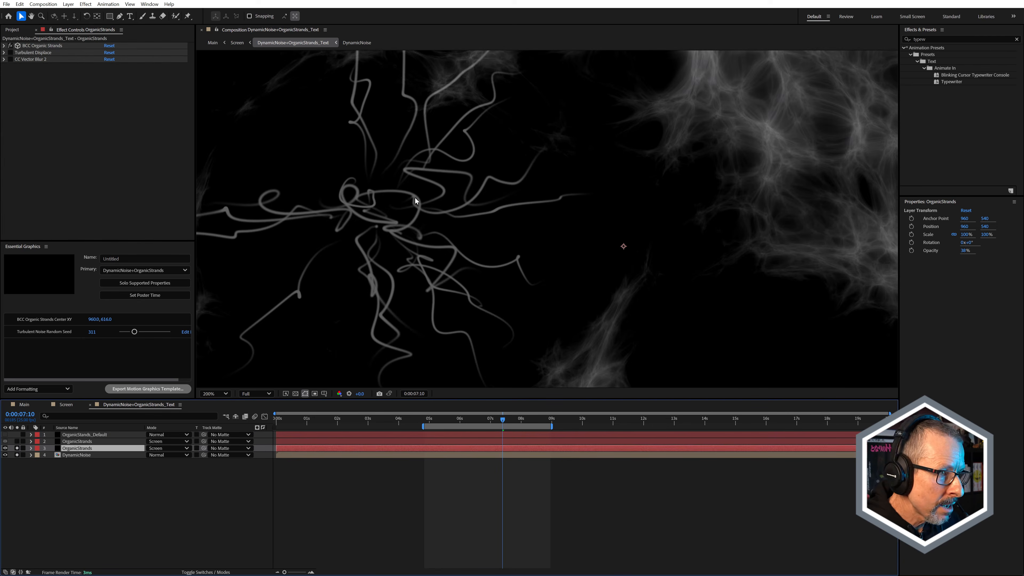
mouse_move(484, 431)
left_mouse_down()
mouse_move(457, 429)
mouse_move(500, 431)
left_mouse_up()
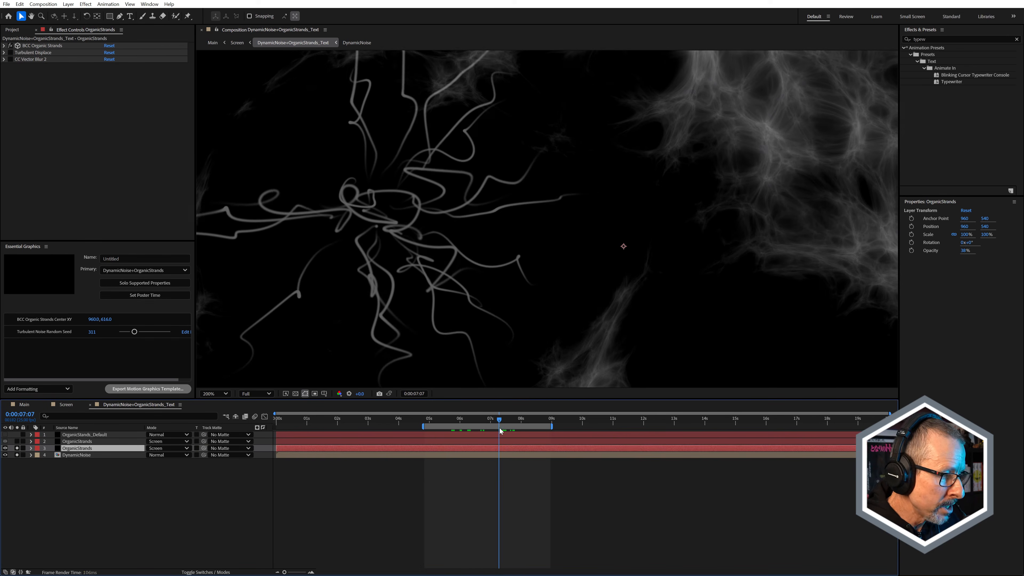
Reveal the keyframes of OrganicStrands layer 3, select Length and scrub to 0:00:04:18 to watch the strands grow.
key("u")
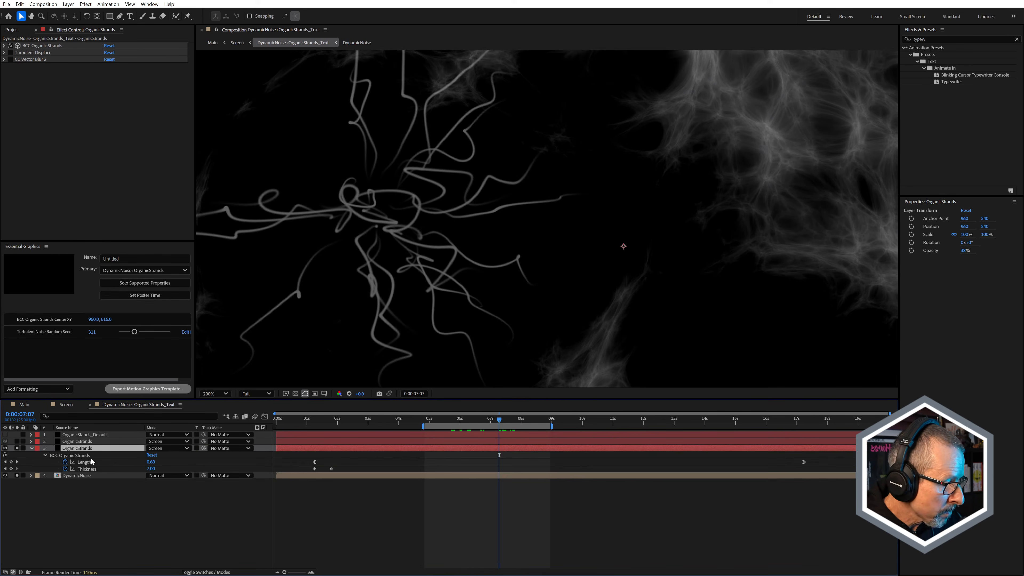
left_click(86, 462)
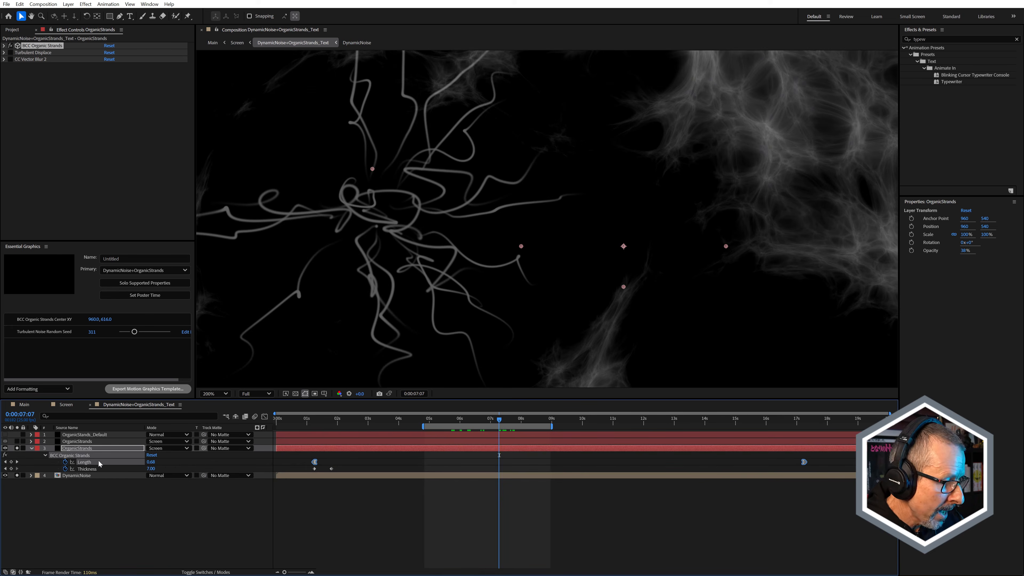
left_click_drag(318, 424, 420, 473)
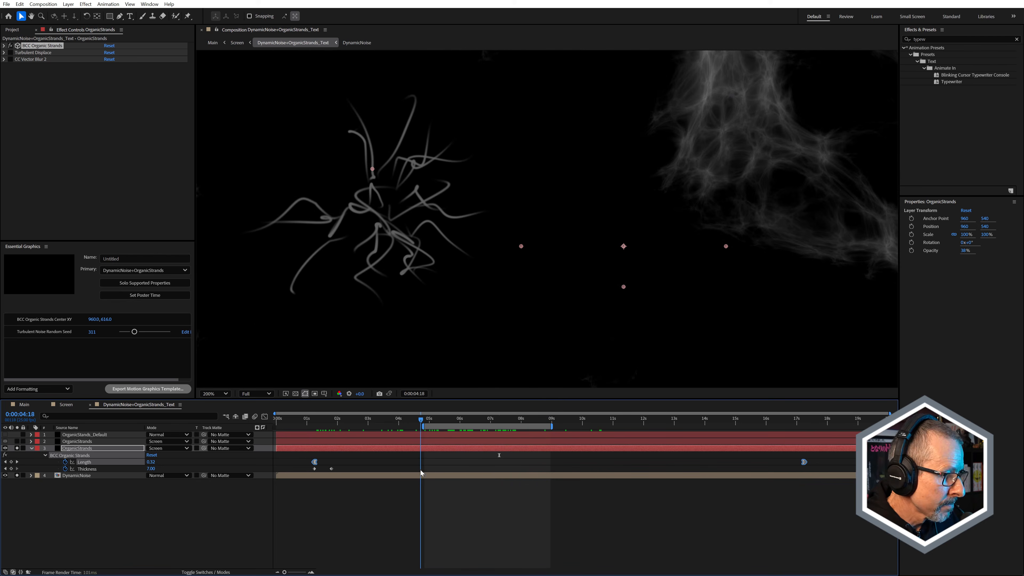
Turn Turbulent Displace and CC Vector Blur 2 back on for OrganicStrands layer 3 and inspect the result up close.
left_click(33, 53)
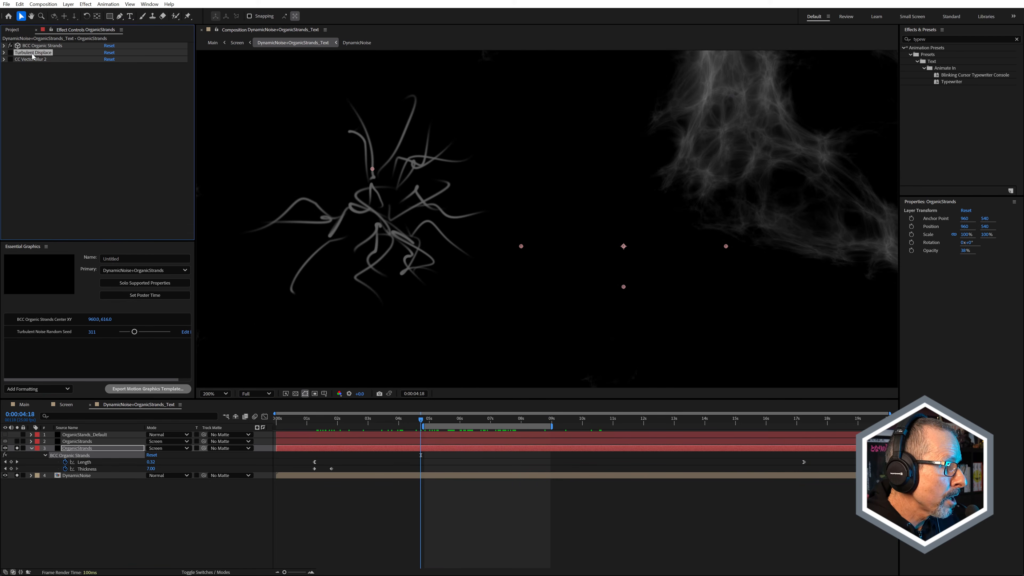
left_click(11, 53)
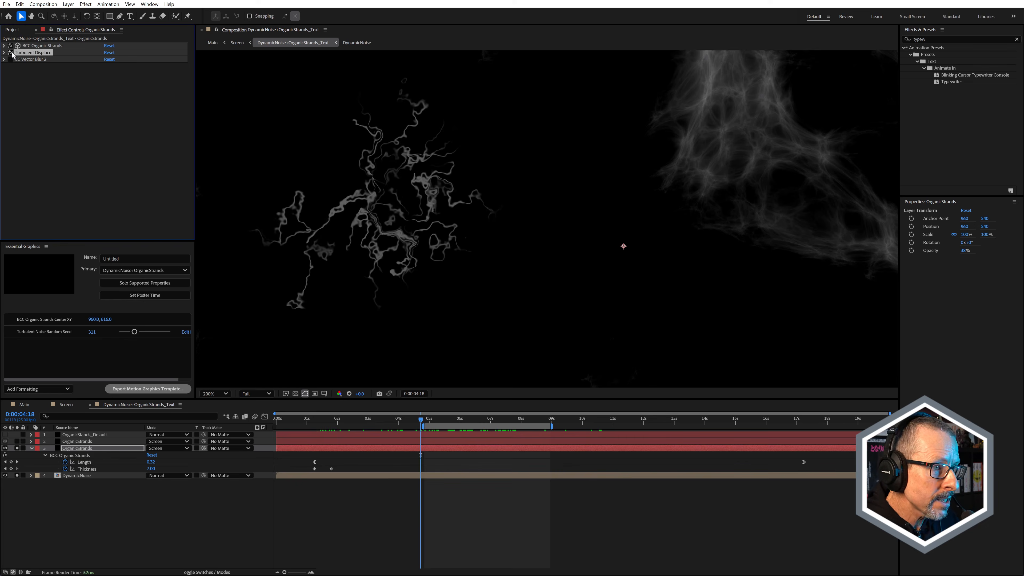
left_click(39, 60)
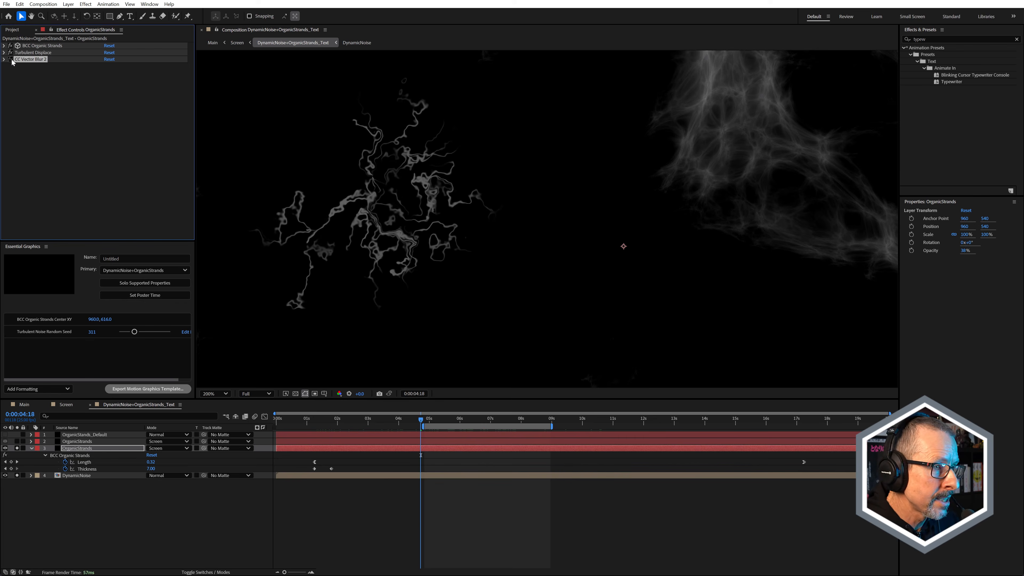
left_click(11, 59)
scroll(405, 181, "up", 2)
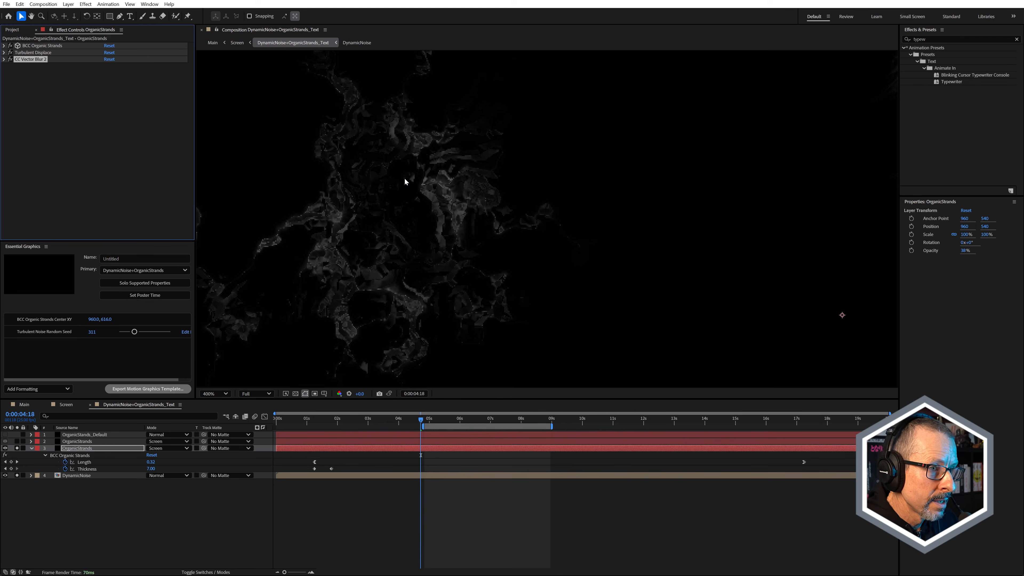
Solo OrganicStrands layer 2, select it, and switch S_PixelSort off and on to inspect the sorted strands up close.
left_click(16, 441)
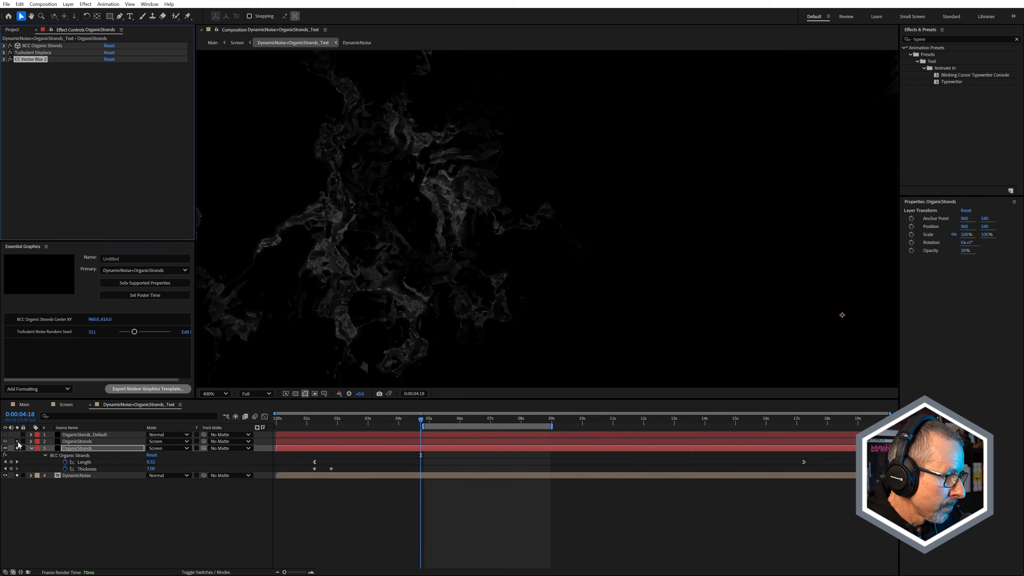
left_click(73, 441)
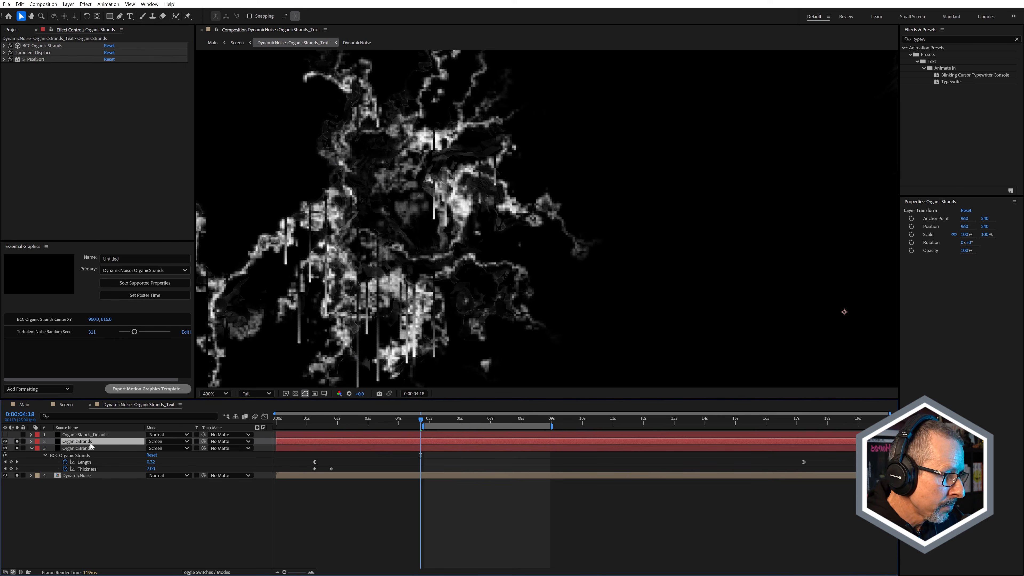
left_click(10, 59)
left_click(10, 59)
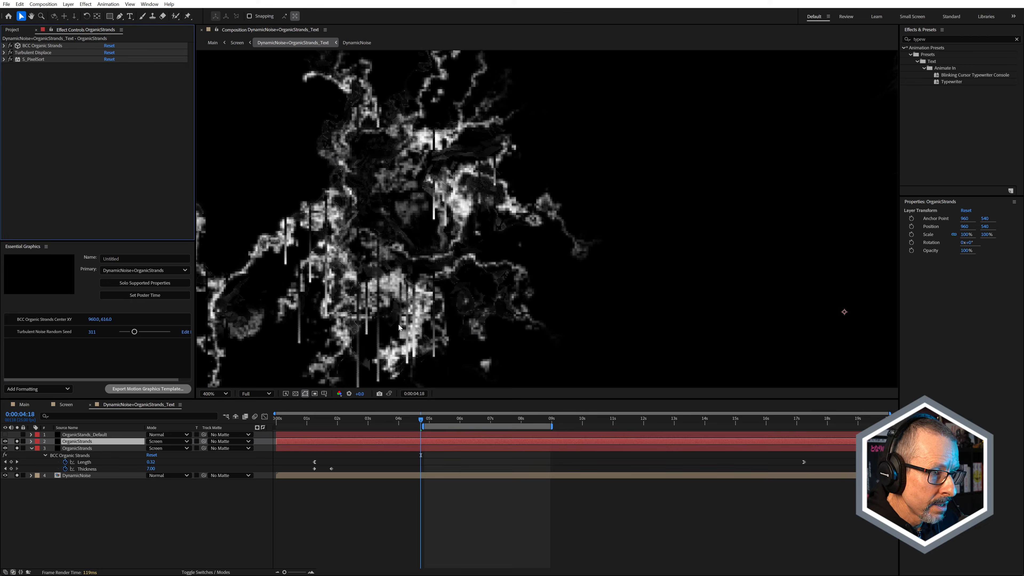
scroll(399, 328, "down", 2)
scroll(400, 214, "up", 3)
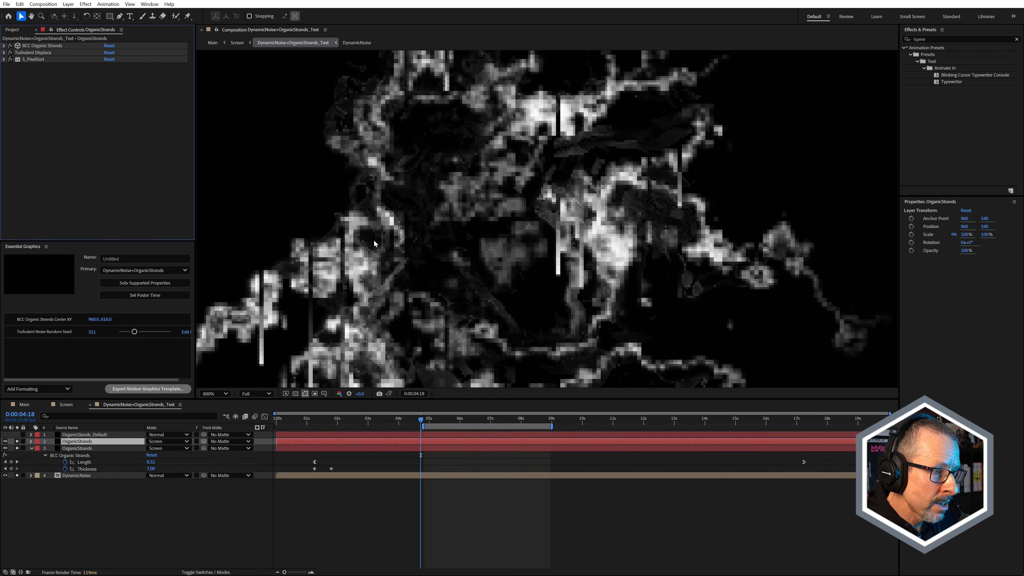
scroll(374, 243, "down", 1)
Scrub to 0:00:06:02 and inspect the pixel-sorted strands up close and across the full frame.
left_click_drag(433, 422, 461, 446)
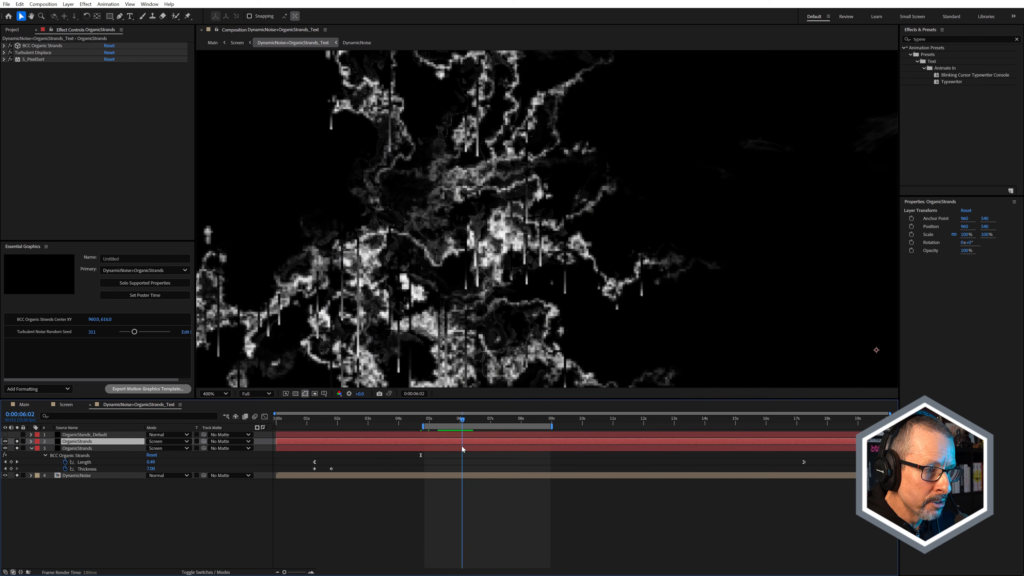
scroll(468, 252, "down", 1)
scroll(469, 252, "up", 1)
scroll(468, 251, "down", 1)
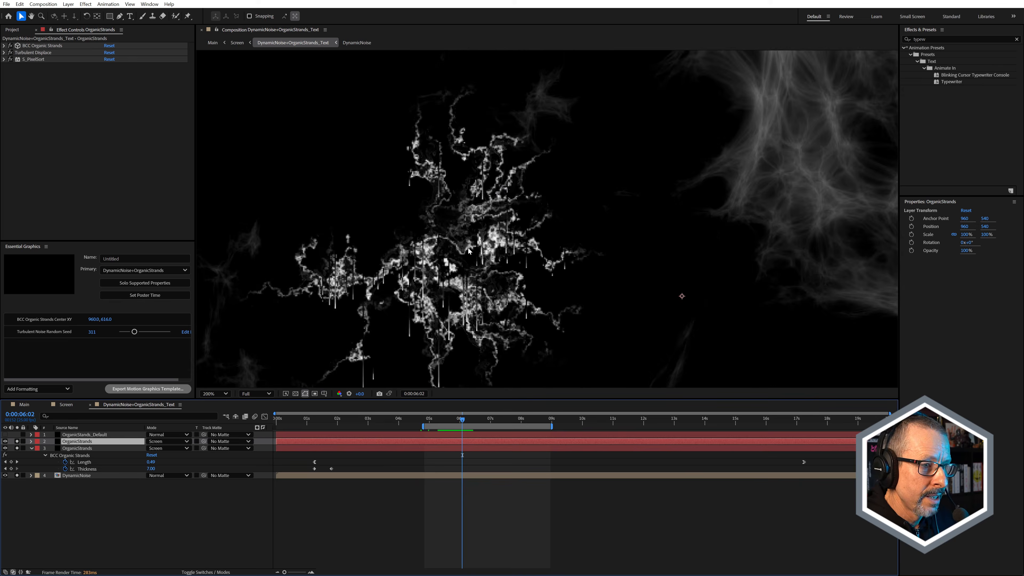
scroll(469, 251, "down", 1)
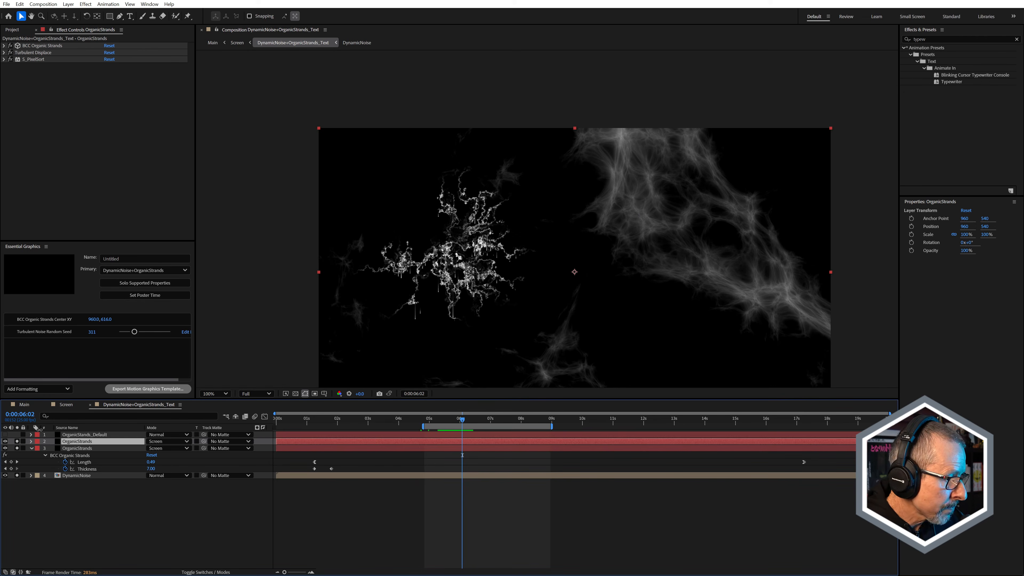
Close the DynamicNoise+OrganicStrands_Text composition and reveal the BCC Displacement Map settings of ScreenTreatment in the Screen composition.
left_click(31, 447)
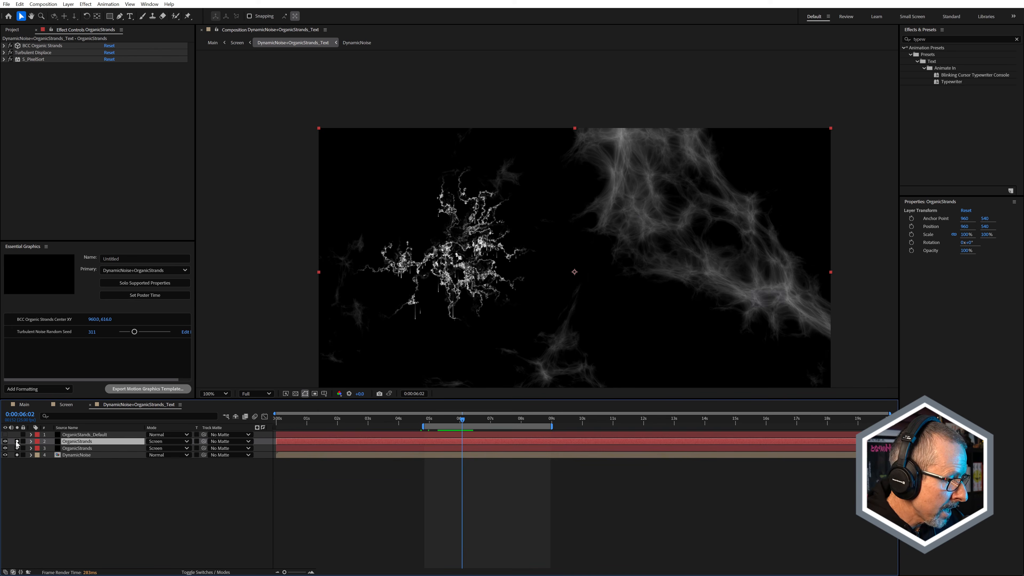
left_click(90, 404)
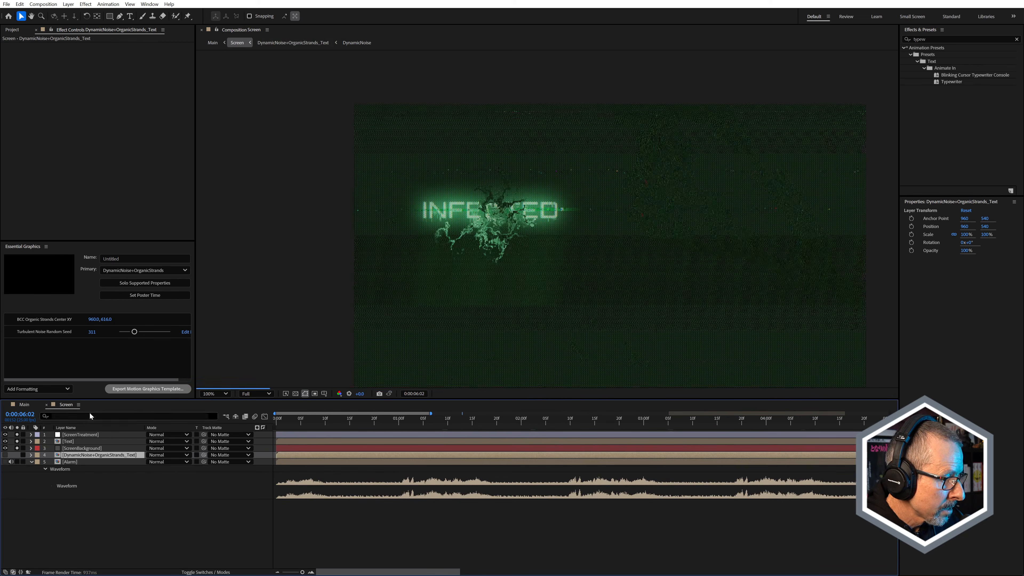
left_click(75, 436)
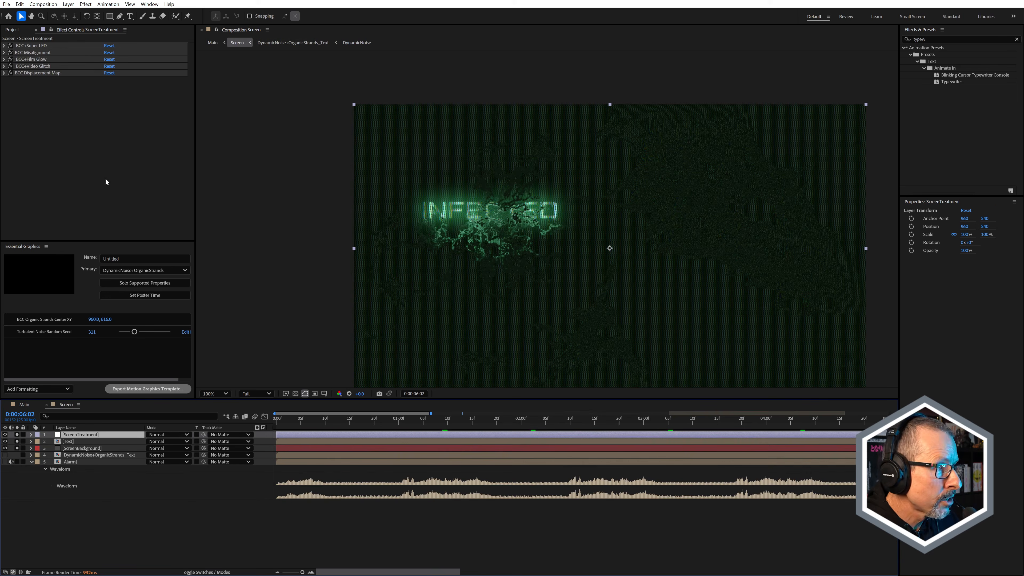
left_click(35, 74)
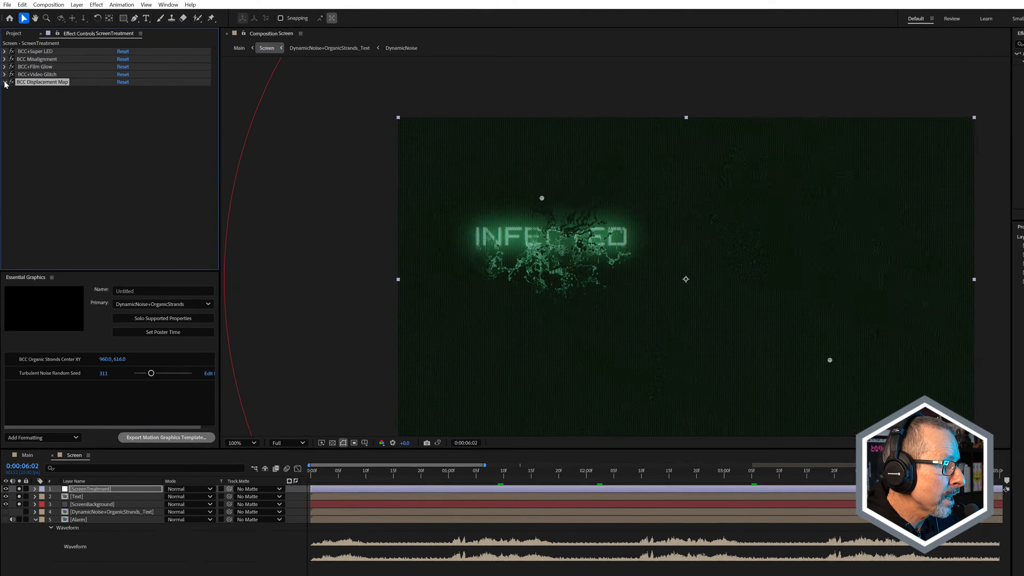
left_click(5, 82)
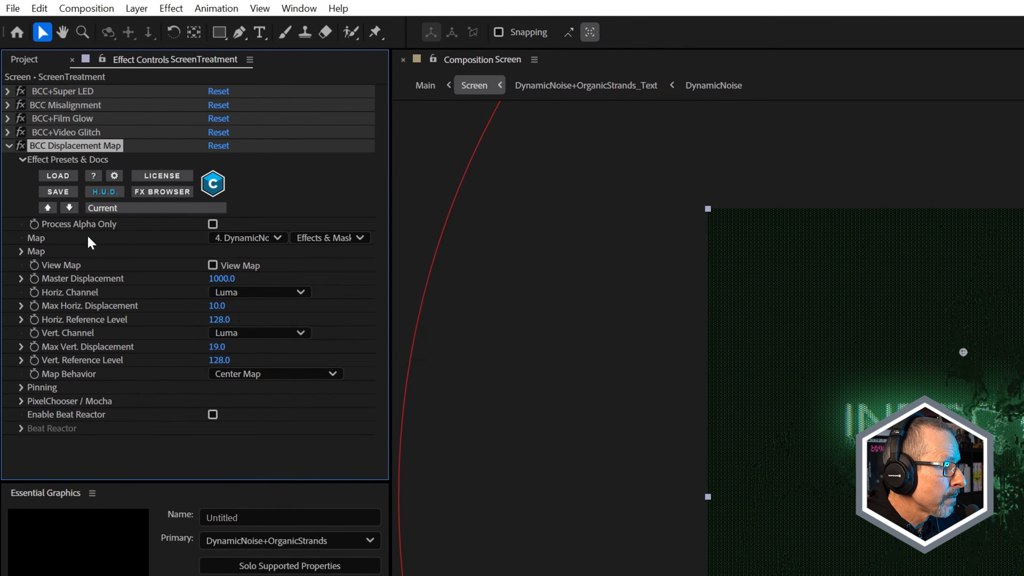
Examine which layer drives the Map of BCC Displacement Map and how it breaks up the INFECTED text.
left_click(240, 237)
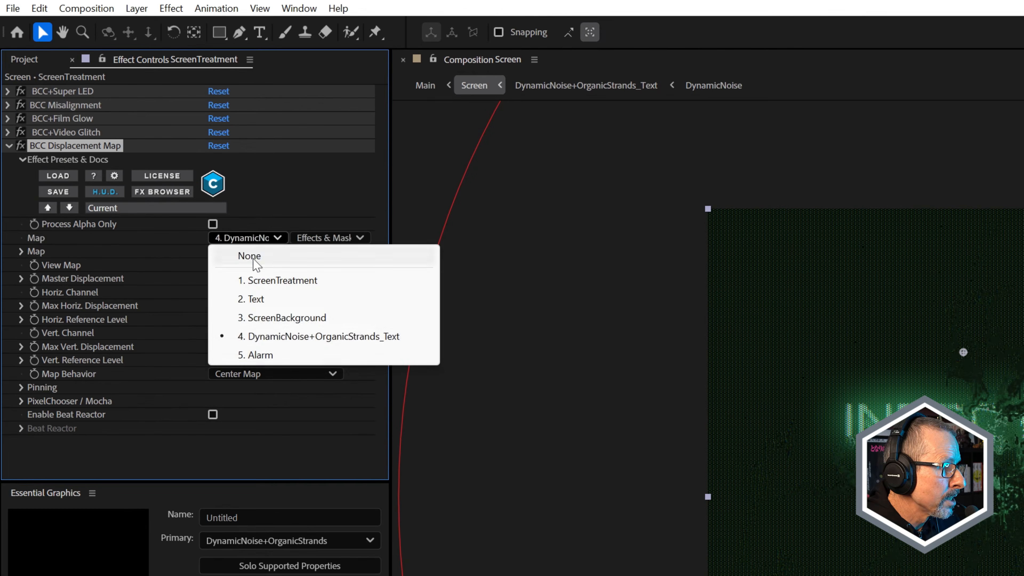
left_click(104, 253)
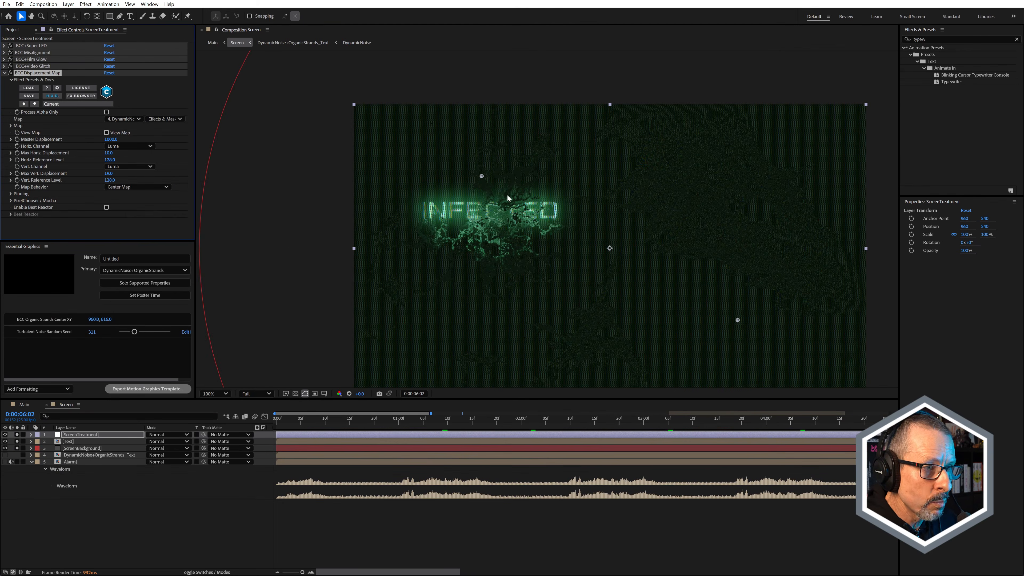
scroll(450, 184, "up", 2)
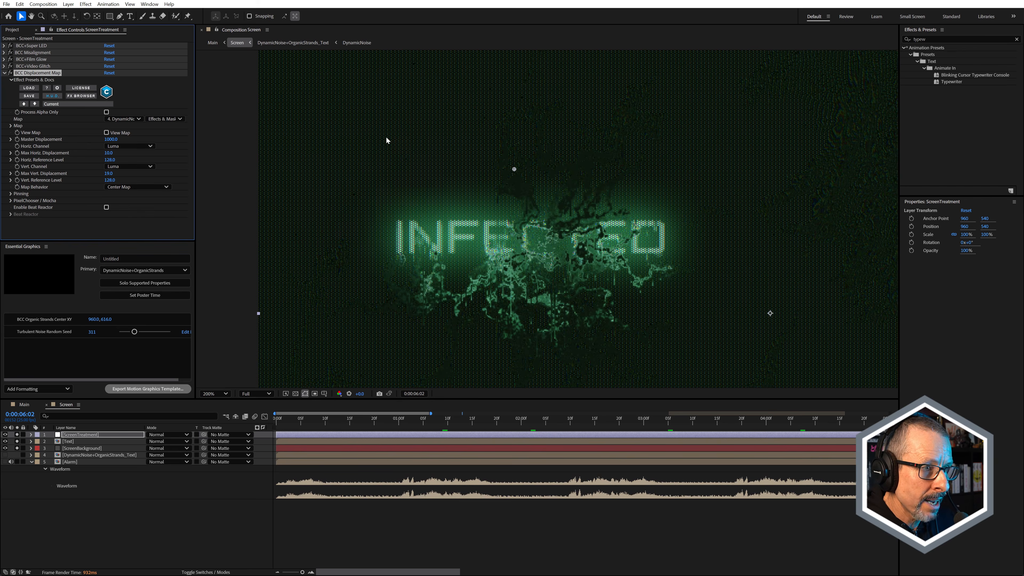
scroll(401, 173, "down", 2)
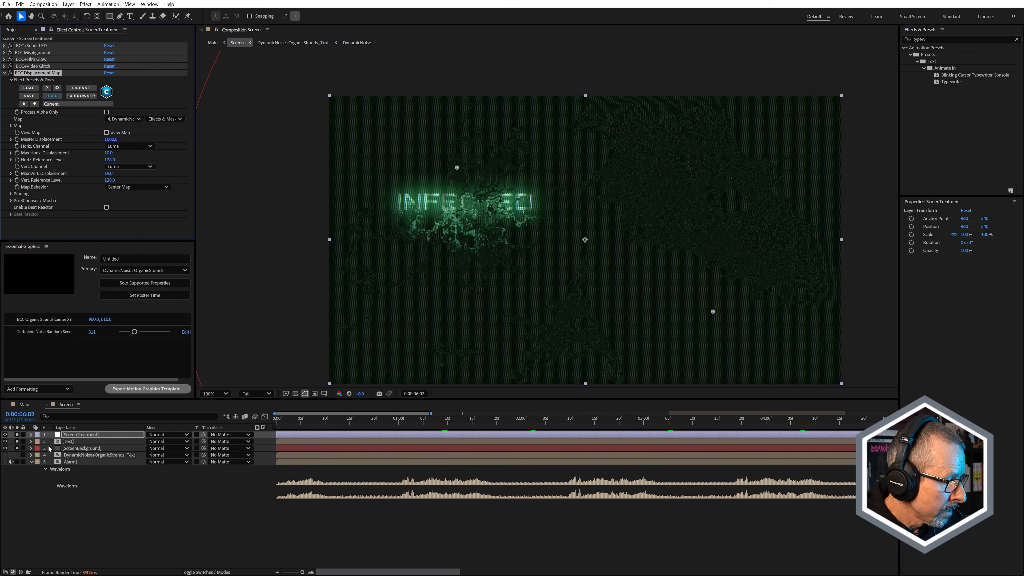
Close the Screen composition and turn on BCC+Light Leaks for the Screen layer in Main, comparing it on and off.
left_click(32, 462)
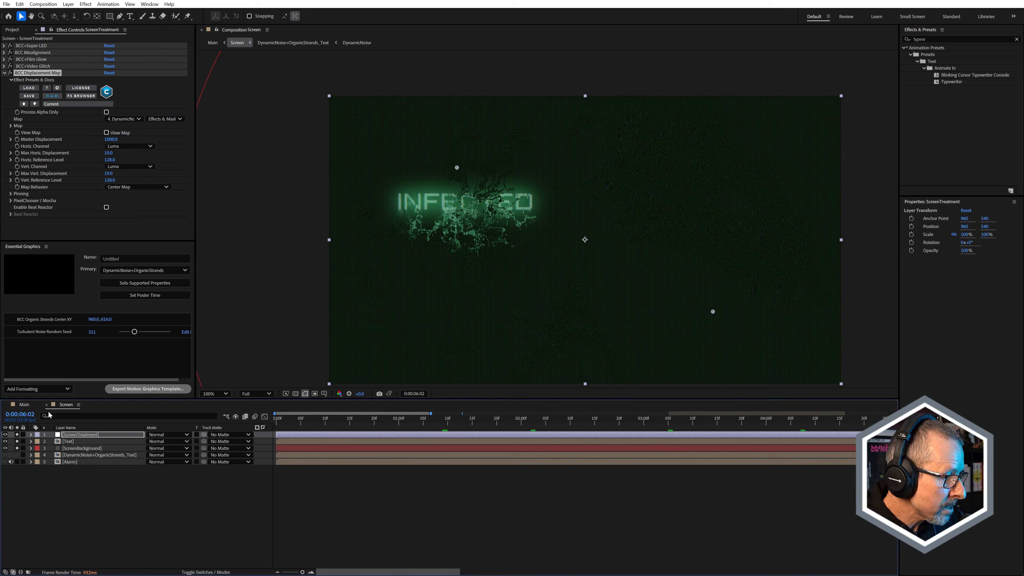
left_click(47, 404)
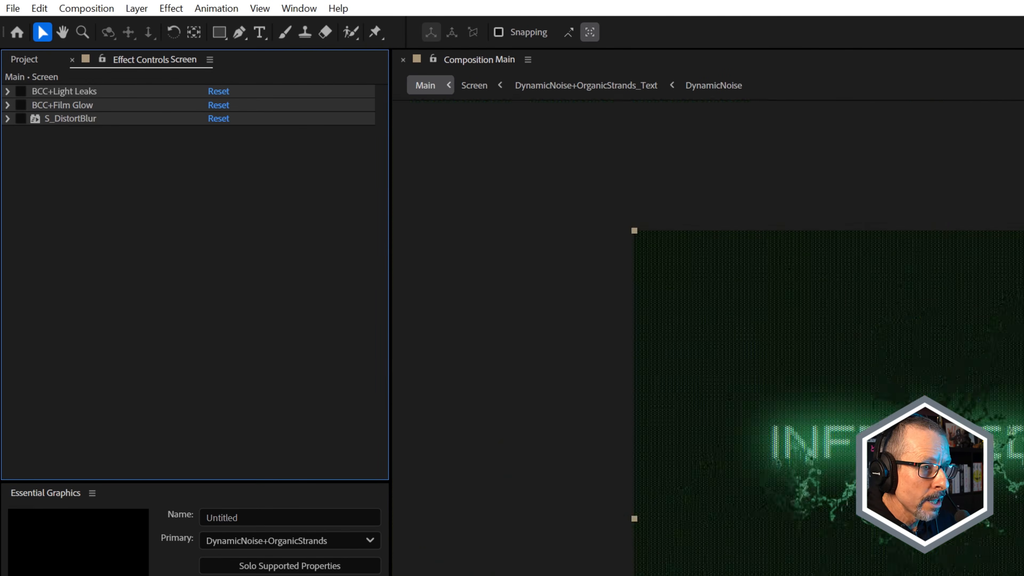
left_click(74, 91)
left_click(20, 92)
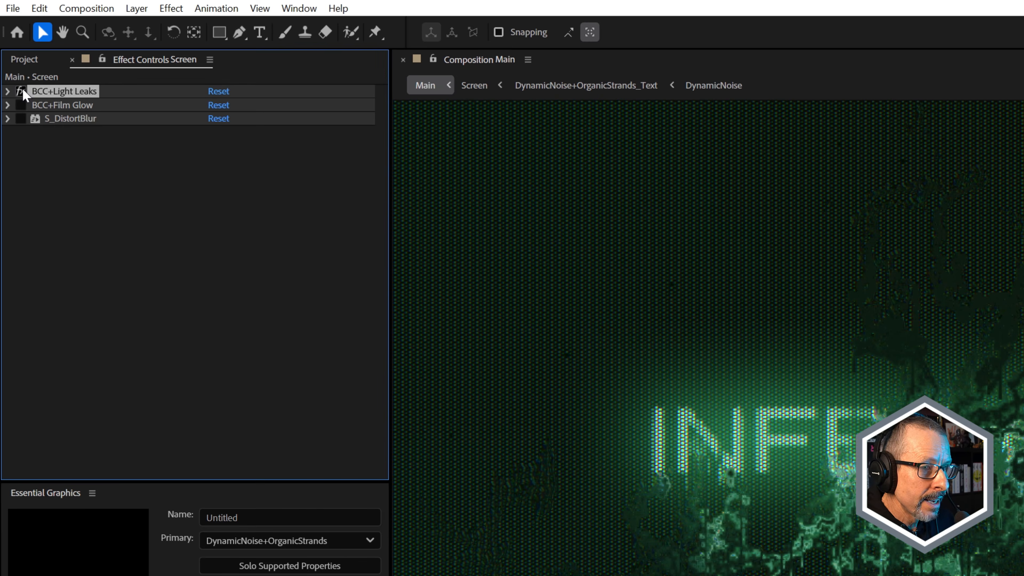
scroll(832, 286, "down", 2)
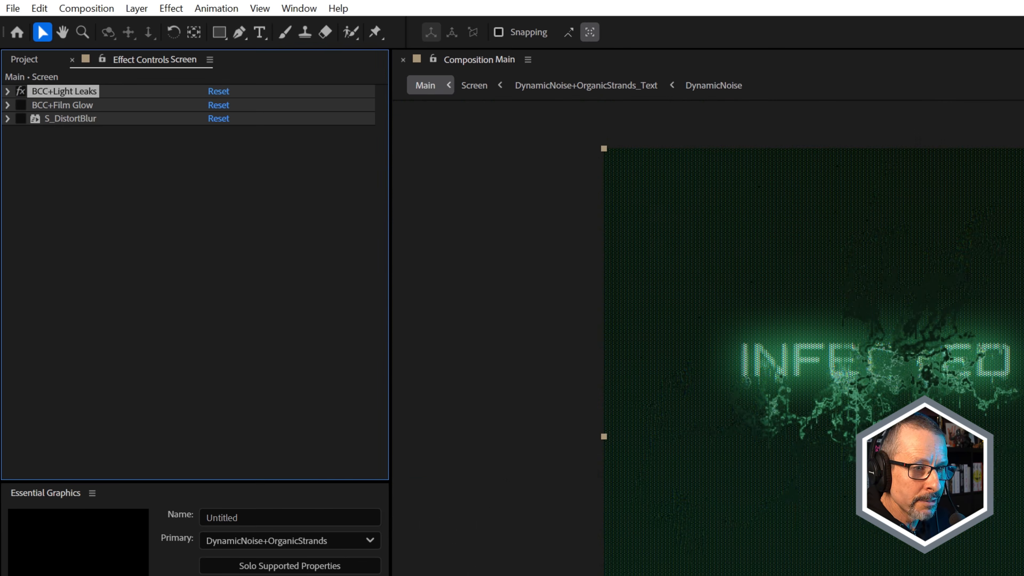
left_click(21, 91)
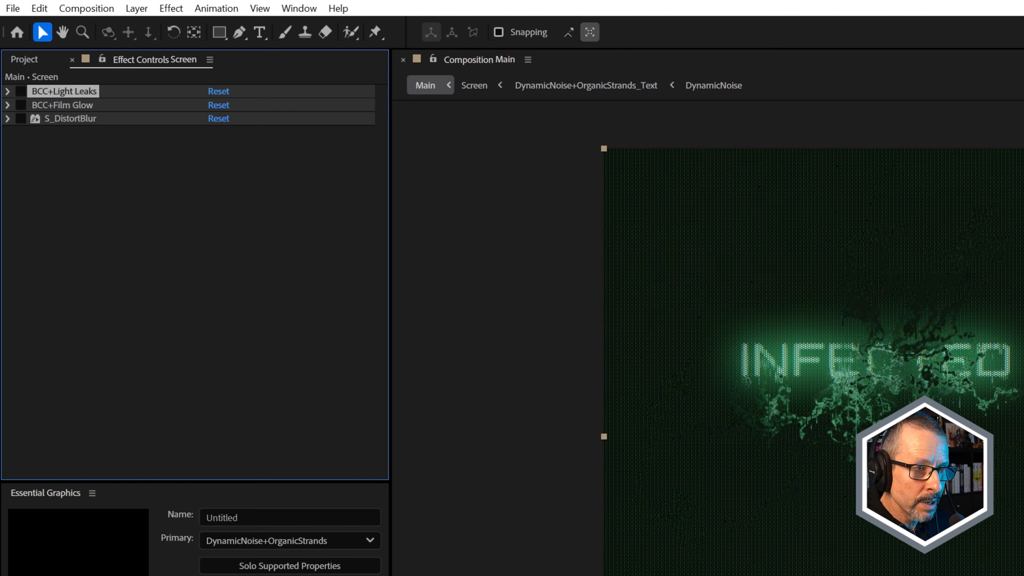
left_click(20, 92)
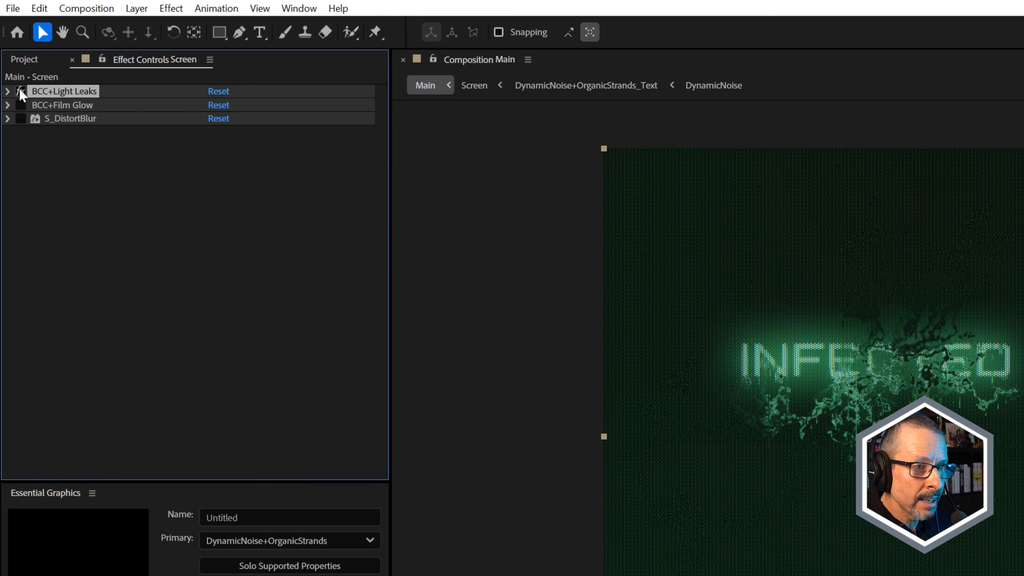
Expand BCC+Light Leaks and change Generator 1's End Color to a brighter yellow-green.
left_click(8, 91)
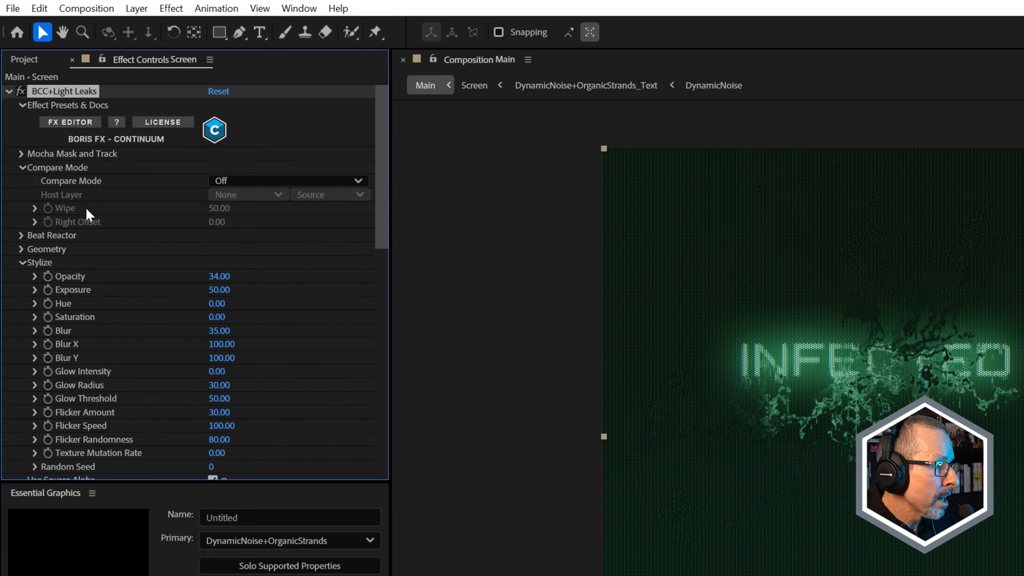
scroll(143, 274, "down", 10)
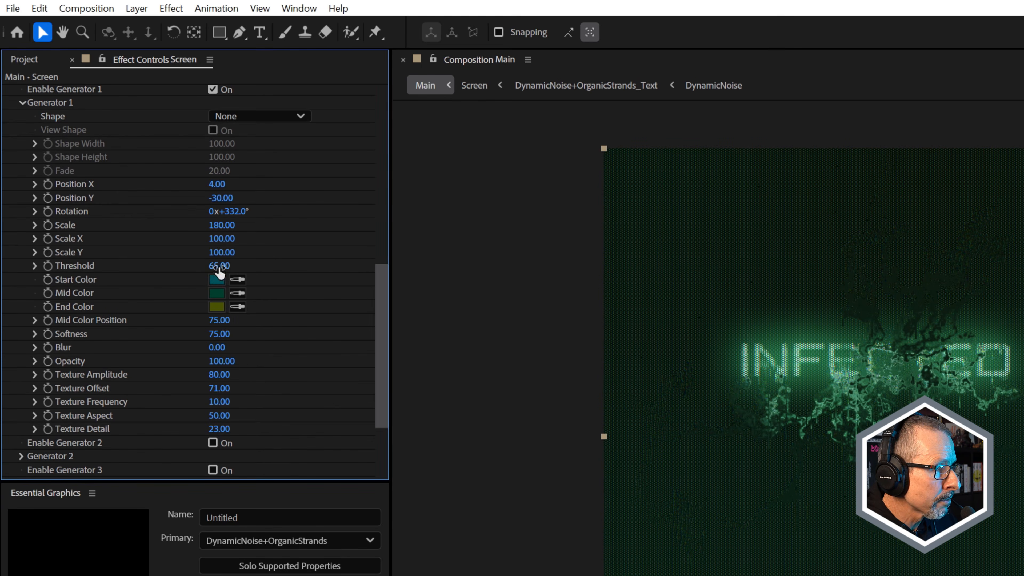
left_click(218, 308)
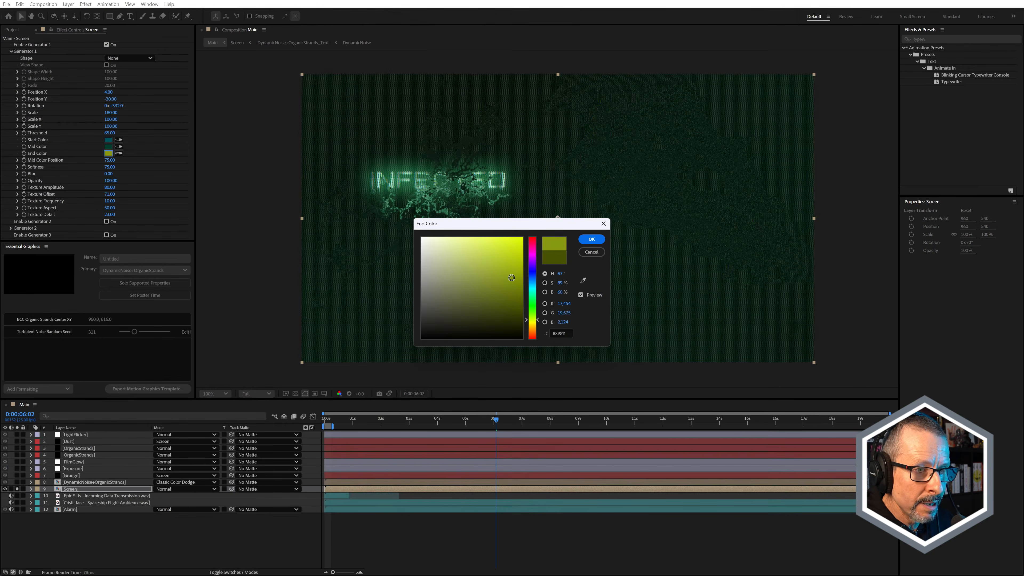
left_click_drag(511, 278, 521, 270)
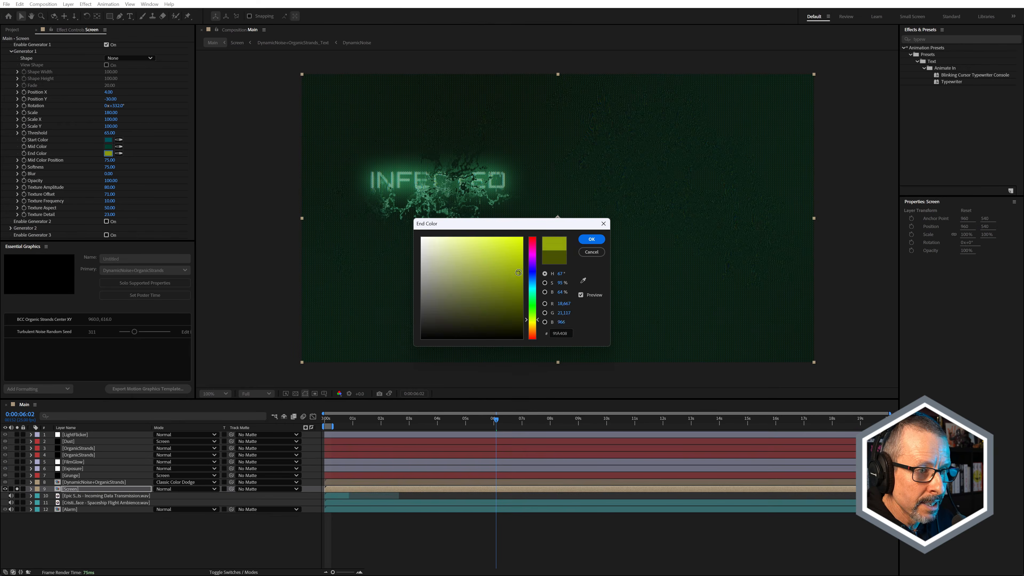
left_click(590, 239)
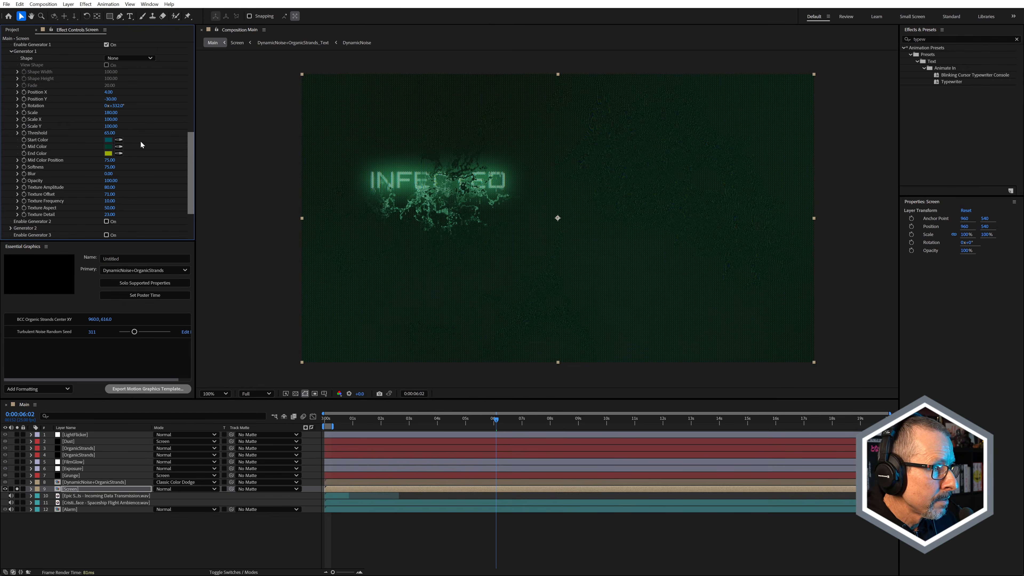
Change Generator 1's Start Color to a bright cyan with a hue of 185°.
left_click(108, 140)
left_click(508, 258)
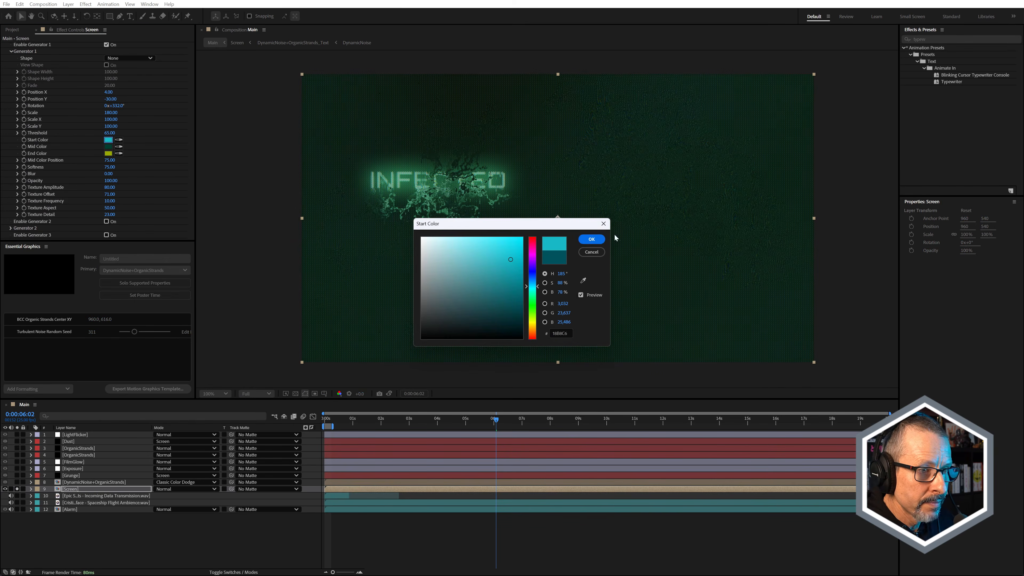
left_click(592, 238)
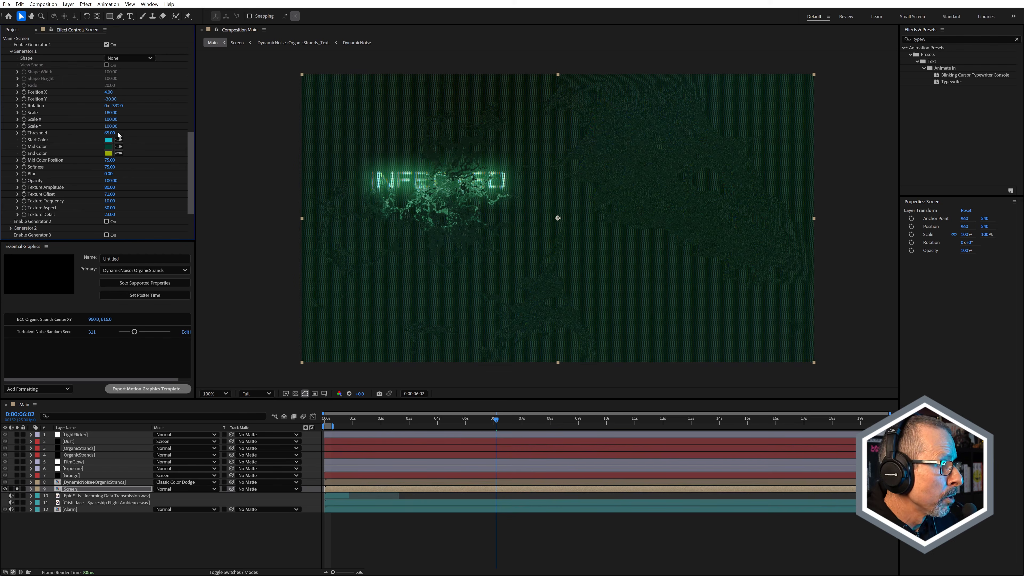
Try a different Rotation for Generator 1 of the light leak and undo it.
scroll(141, 133, "up", 3)
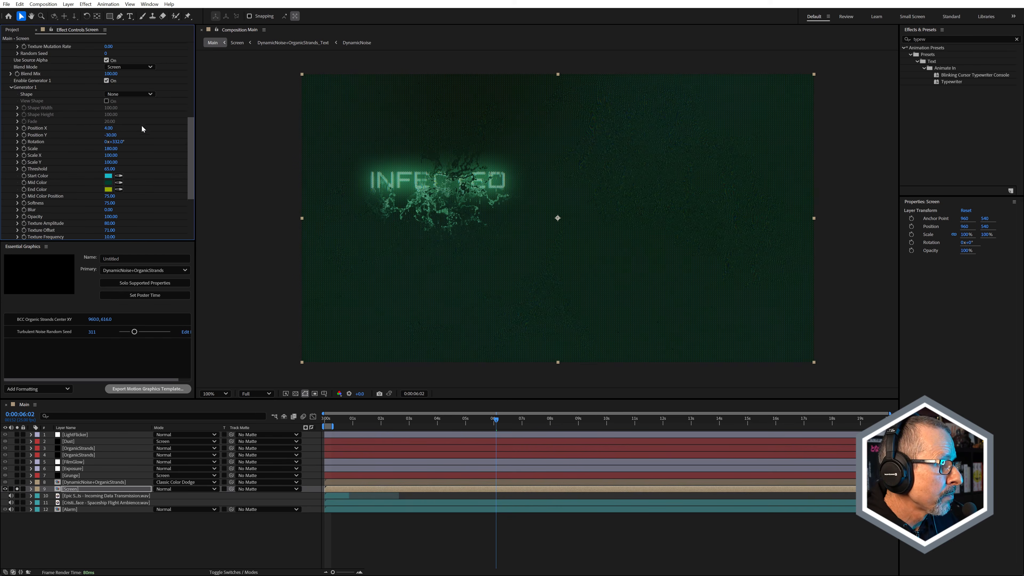
scroll(142, 129, "down", 3)
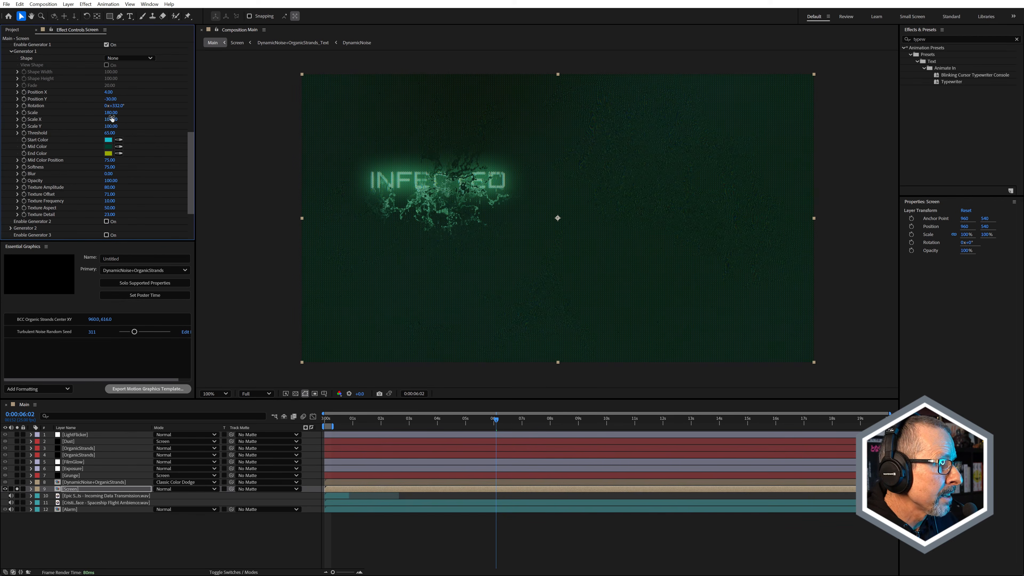
left_click_drag(121, 105, 143, 119)
key("ctrl+z")
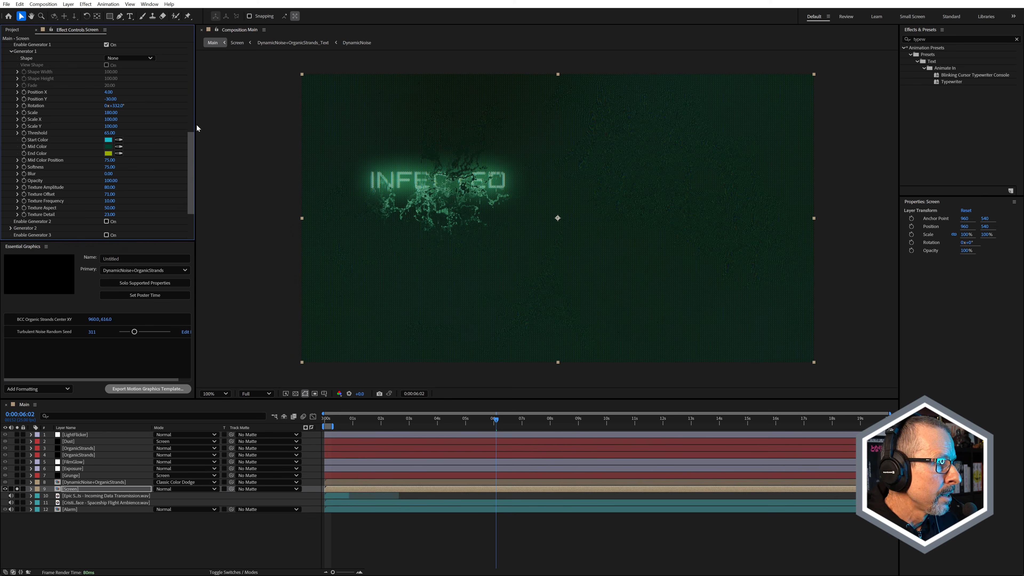
Collapse BCC+Light Leaks, turn off all three effects on the Screen layer, and select BCC+Film Glow.
scroll(61, 122, "up", 10)
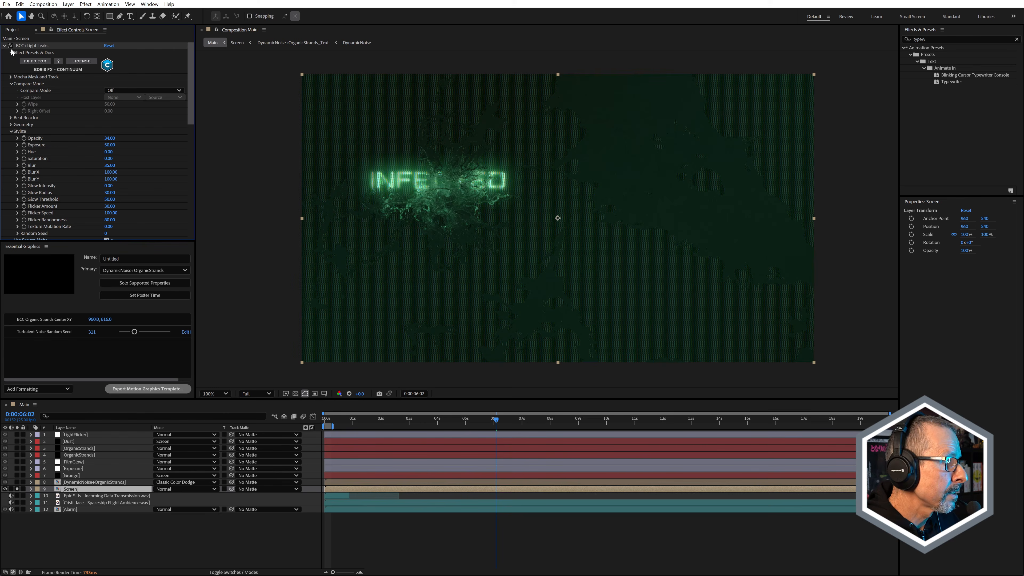
left_click(5, 46)
left_click(10, 52)
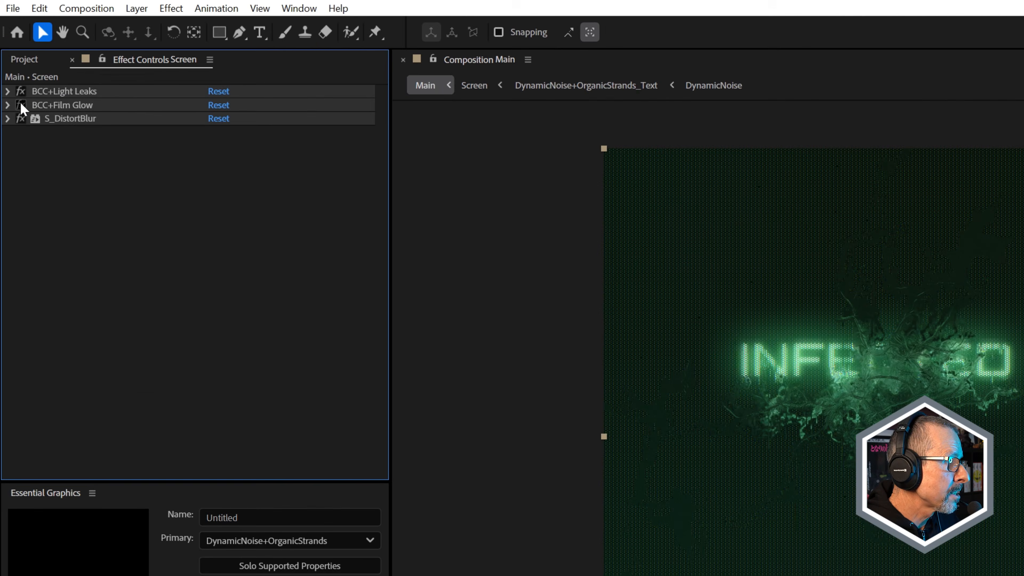
left_click(21, 91)
left_click(20, 119)
left_click(68, 107)
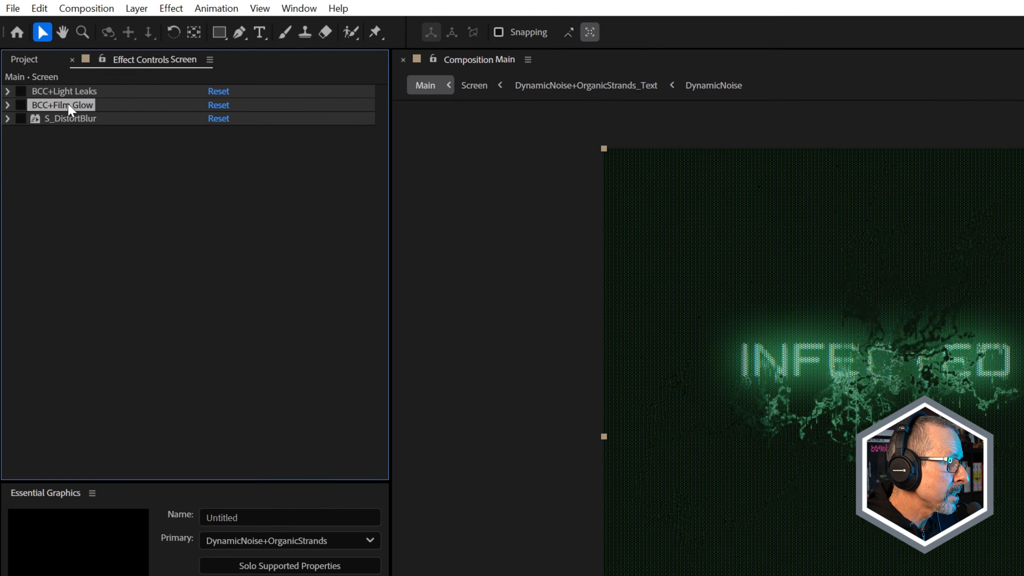
Compare the Screen layer with BCC+Film Glow off and on, leave it on, and review its glow settings.
left_click(21, 105)
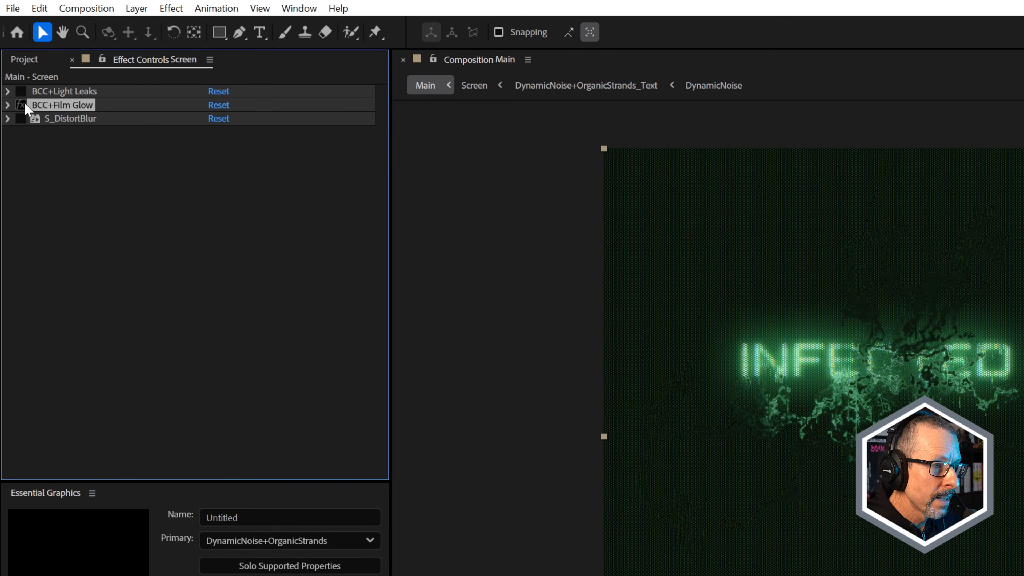
scroll(778, 348, "up", 2)
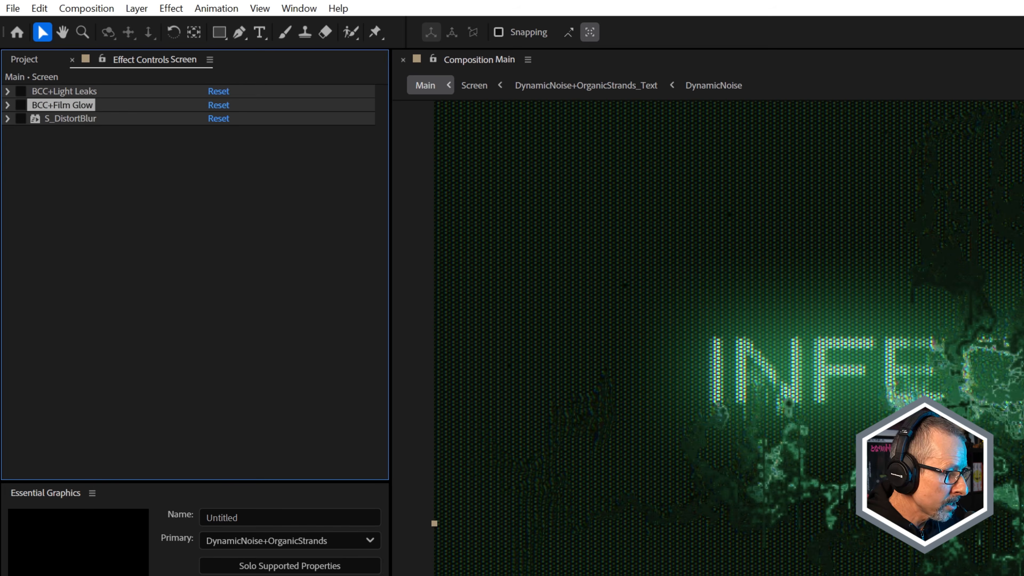
left_click(22, 105)
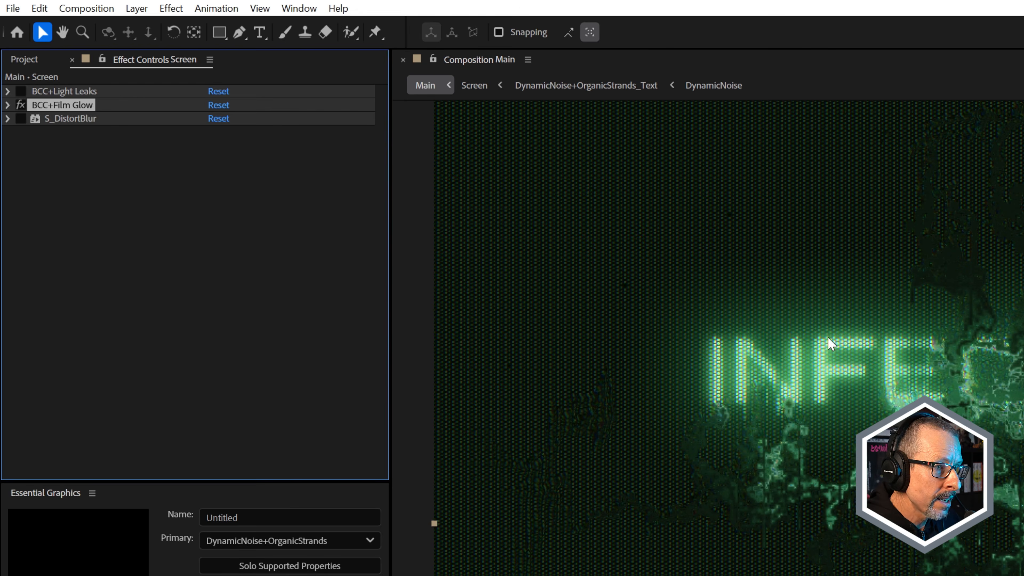
left_click(8, 105)
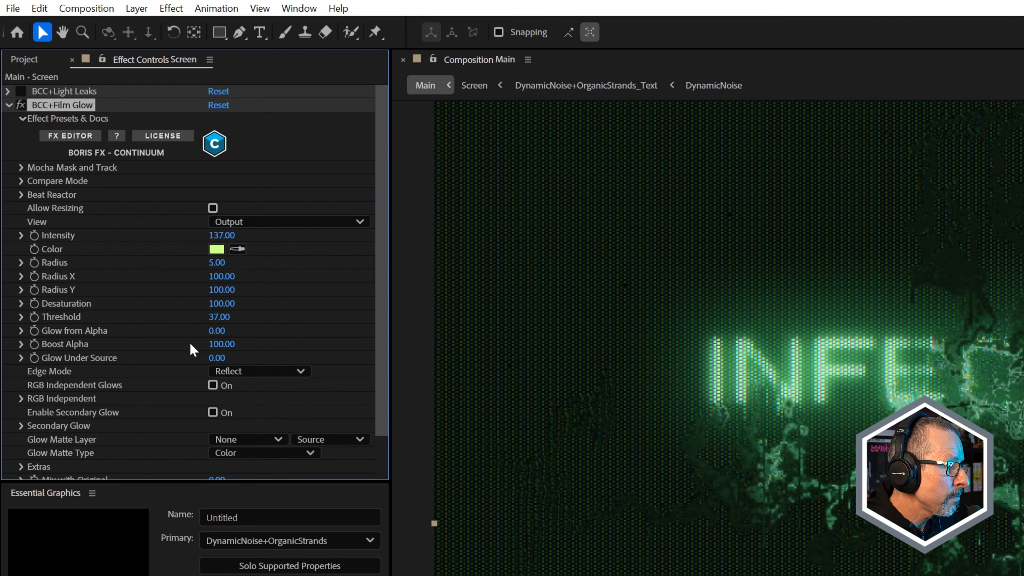
left_click_drag(216, 263, 216, 262)
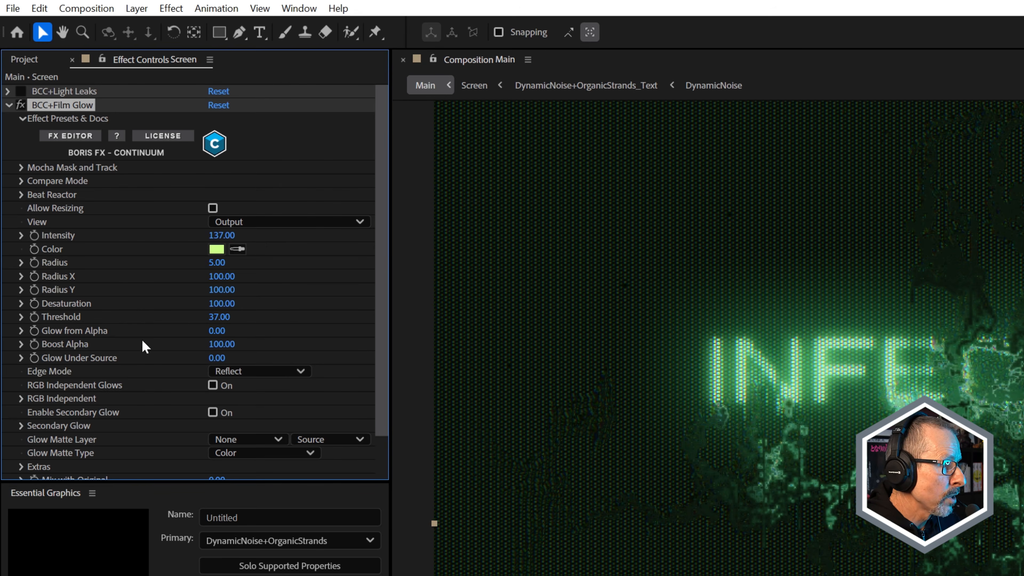
left_click(8, 105)
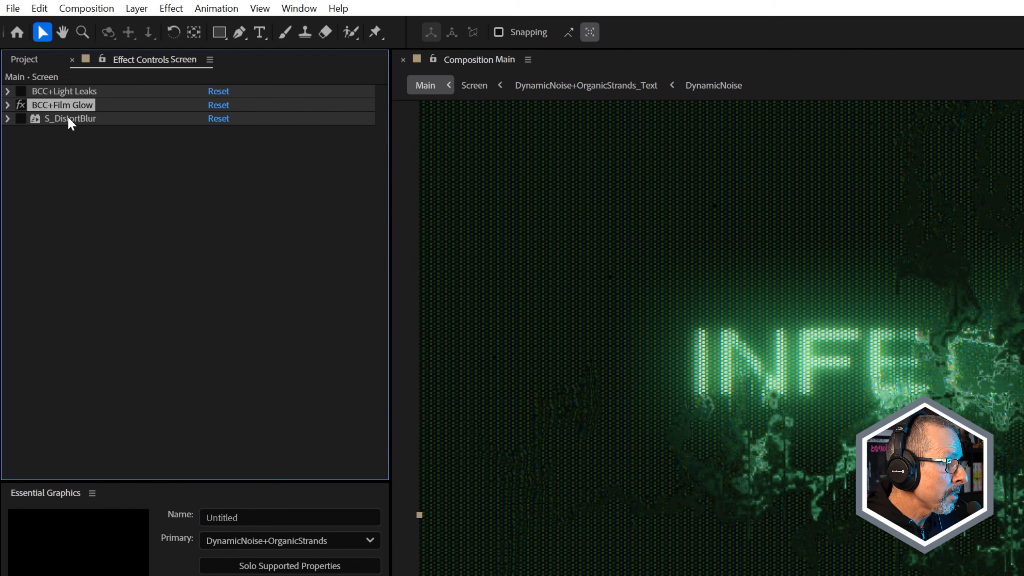
Turn on S_DistortBlur for the Screen layer, expand its settings and open the Lens layer choices.
left_click(20, 119)
left_click(21, 118)
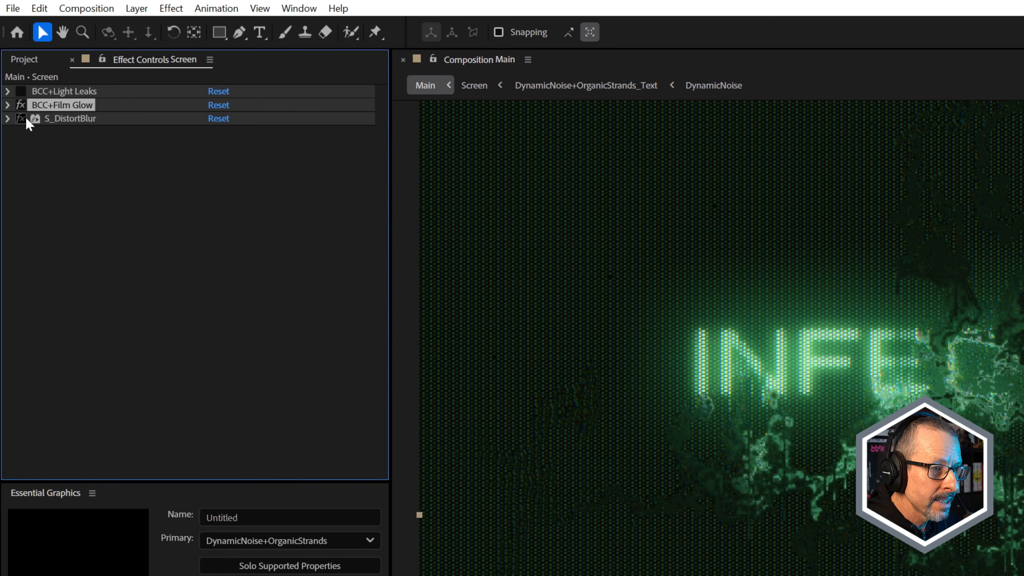
left_click(7, 118)
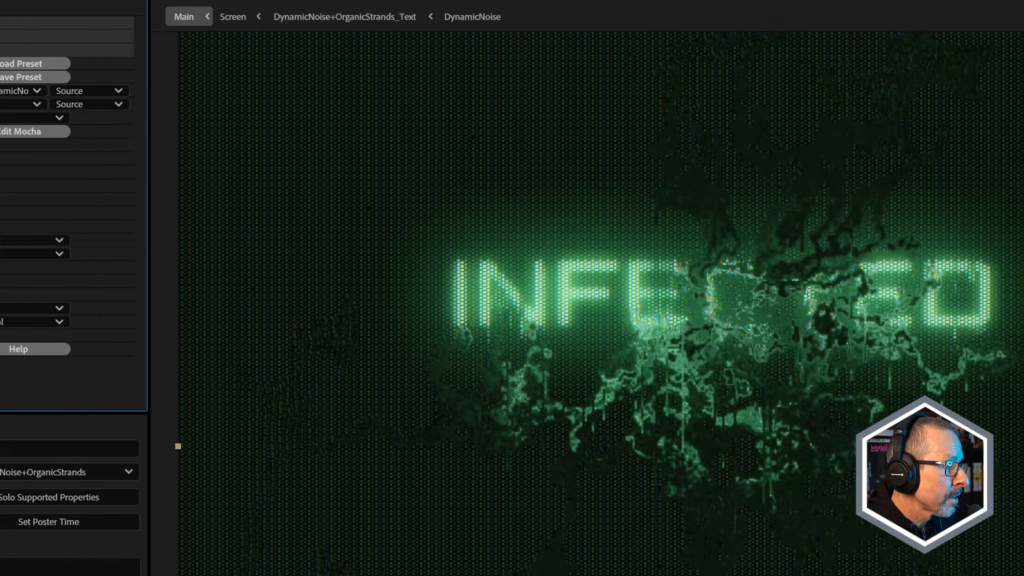
left_click(20, 90)
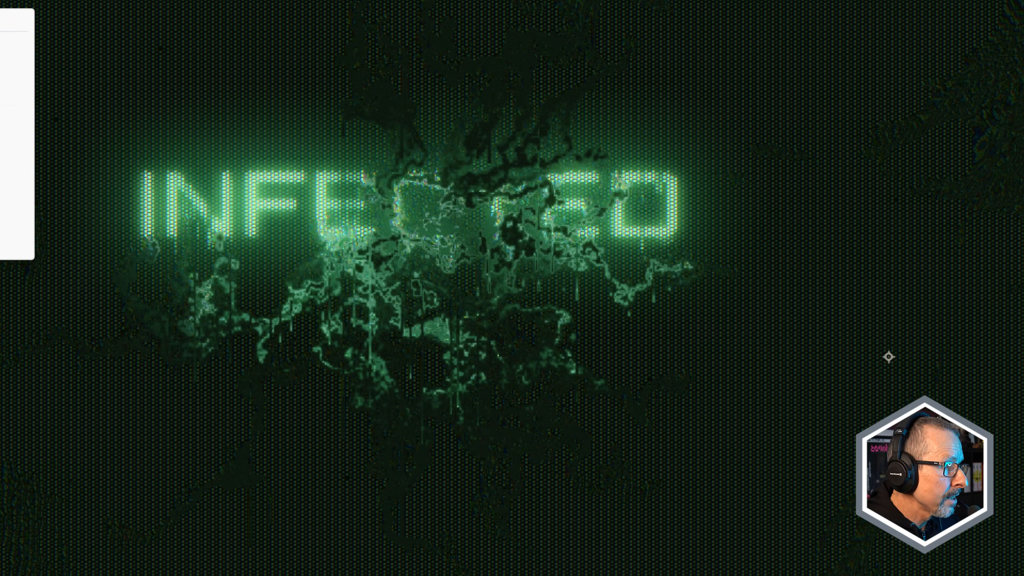
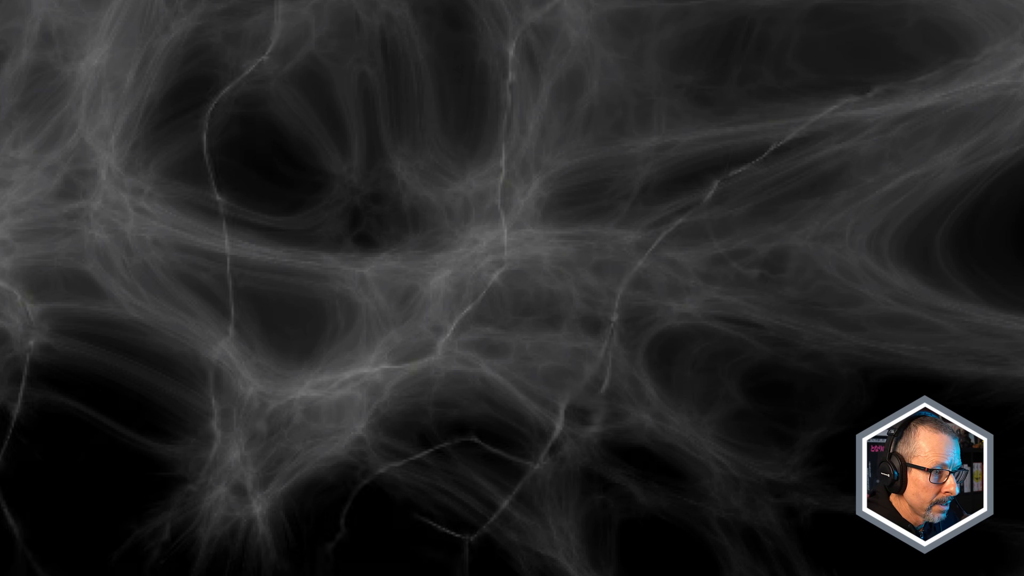
Examine the fine strand detail in the DynamicNoise+OrganicStrands composition and close that composition.
scroll(106, 283, "down", 2)
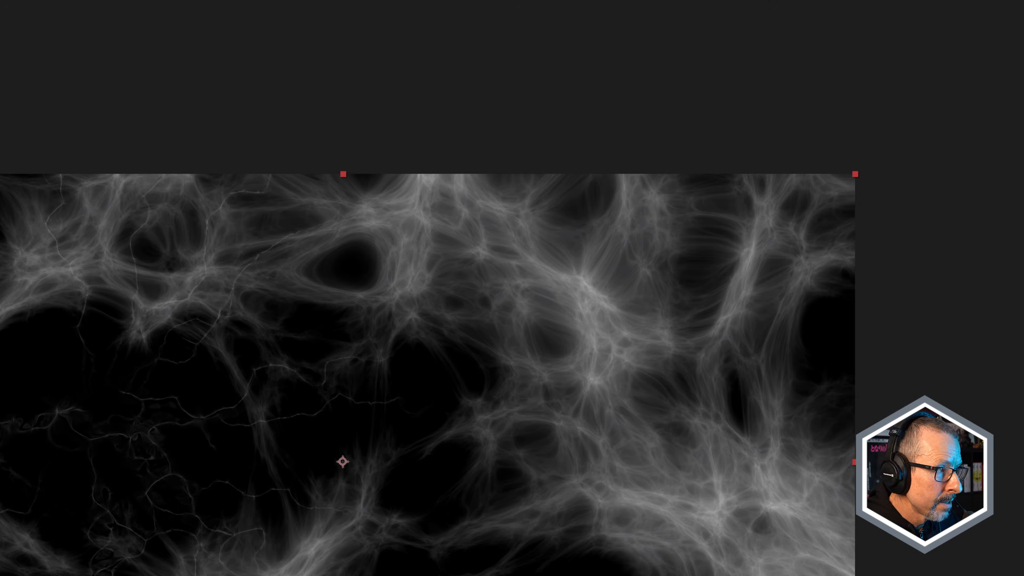
scroll(163, 420, "up", 3)
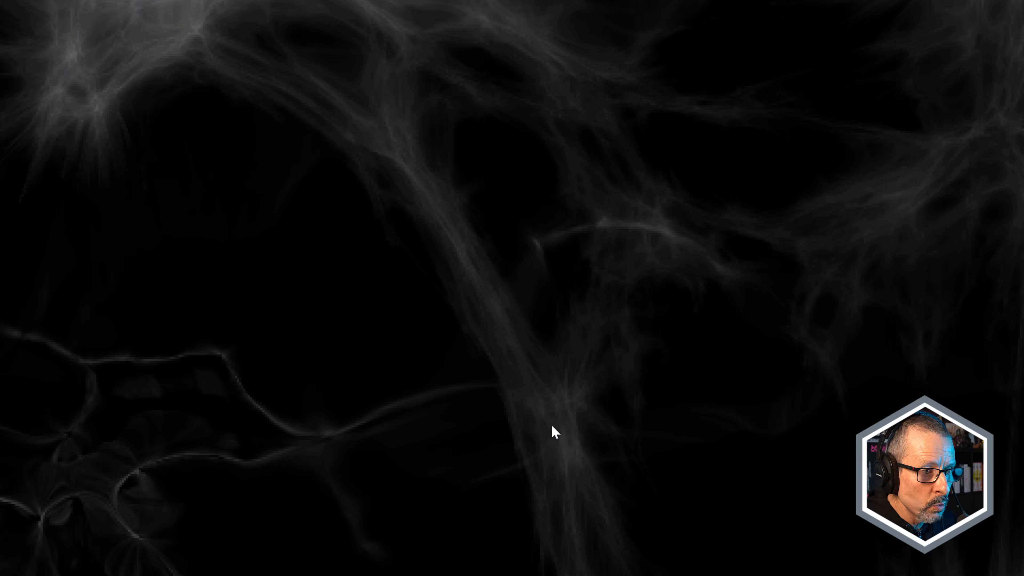
scroll(498, 288, "down", 4)
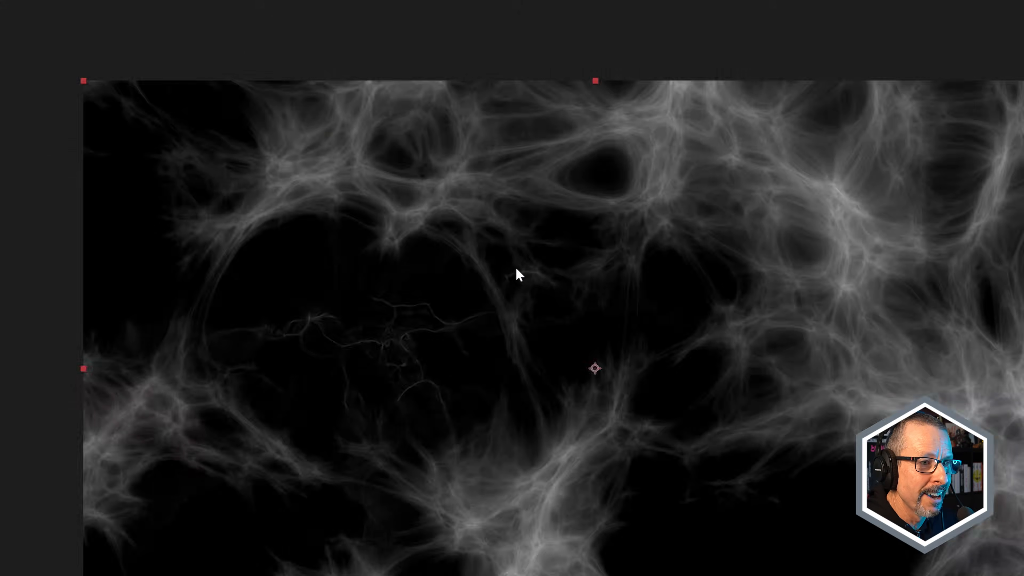
scroll(429, 258, "up", 2)
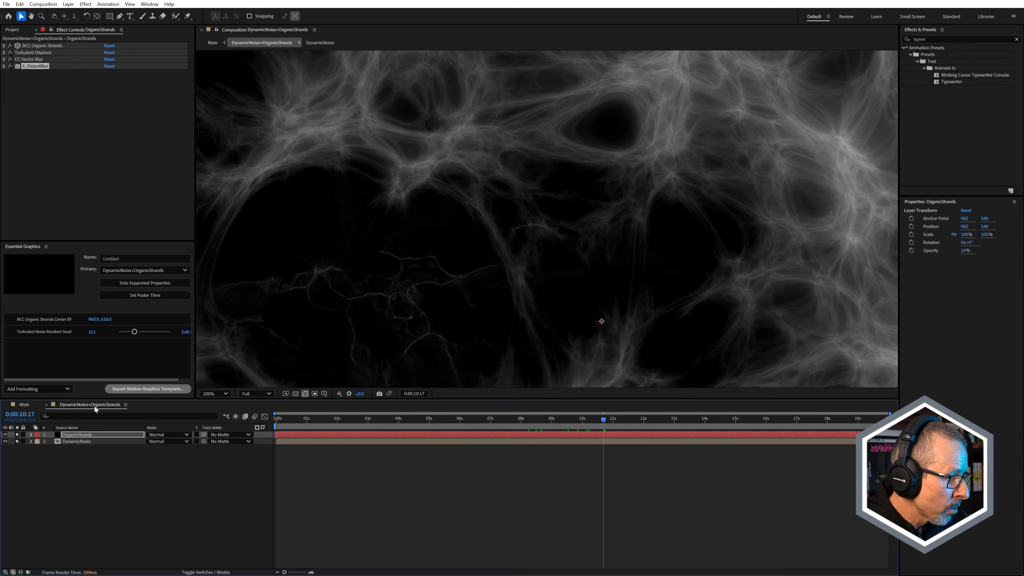
left_click(47, 405)
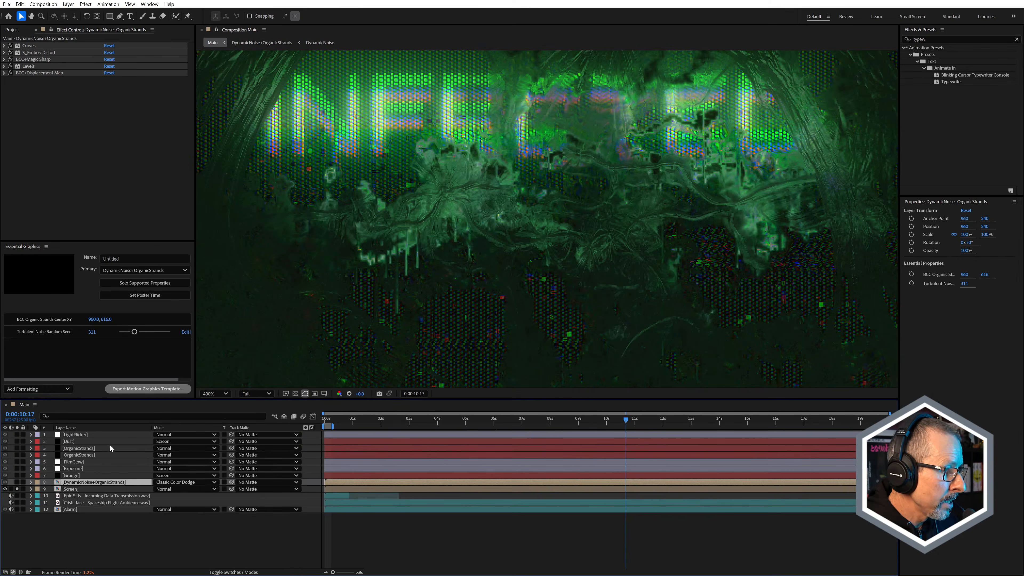
Select the Screen layer in Main and examine the distorted blur around the INFECTED text up close.
left_click(74, 490)
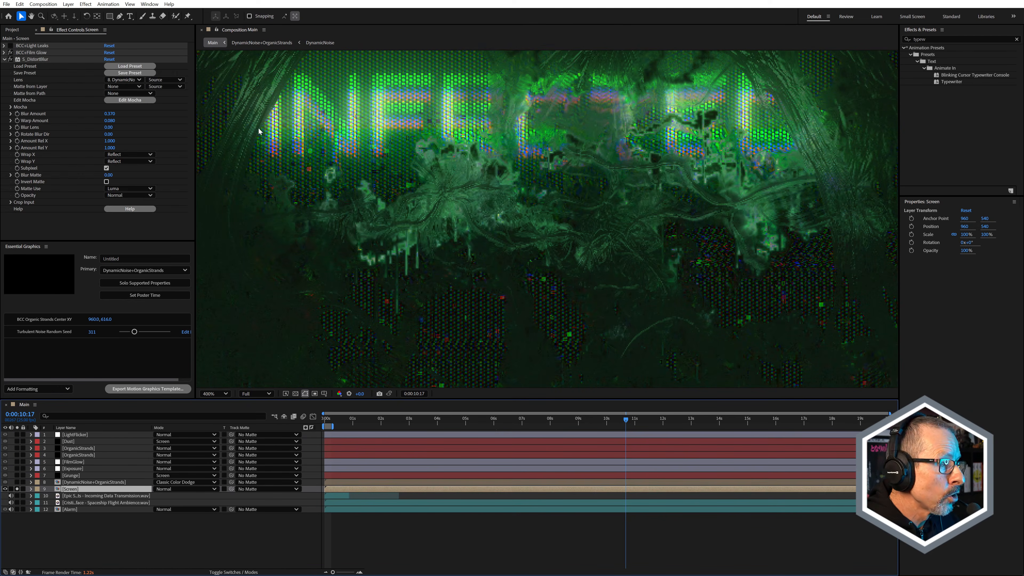
scroll(473, 194, "down", 2)
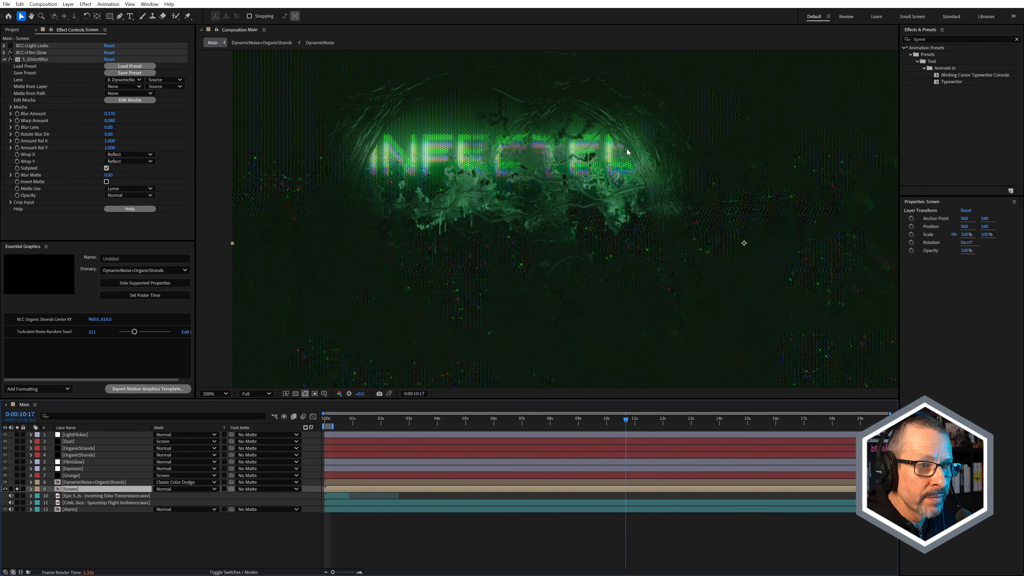
scroll(602, 160, "up", 2)
scroll(542, 208, "down", 1)
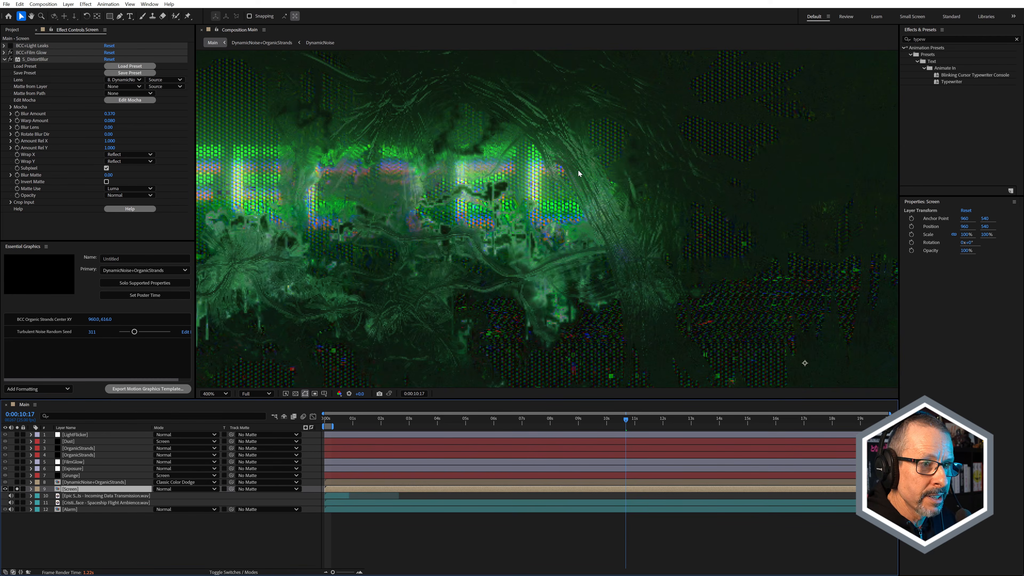
scroll(578, 171, "down", 1)
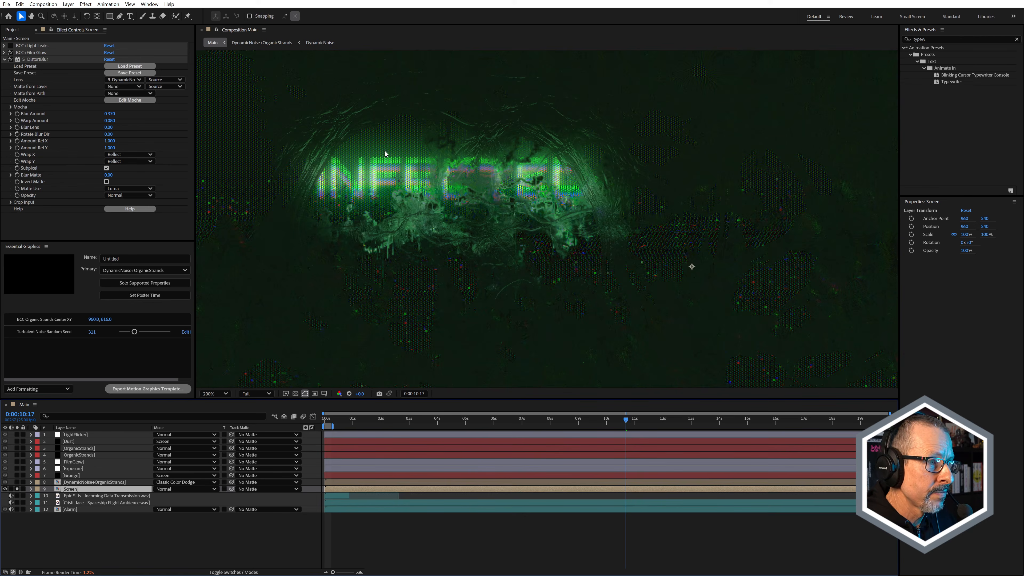
scroll(355, 132, "up", 2)
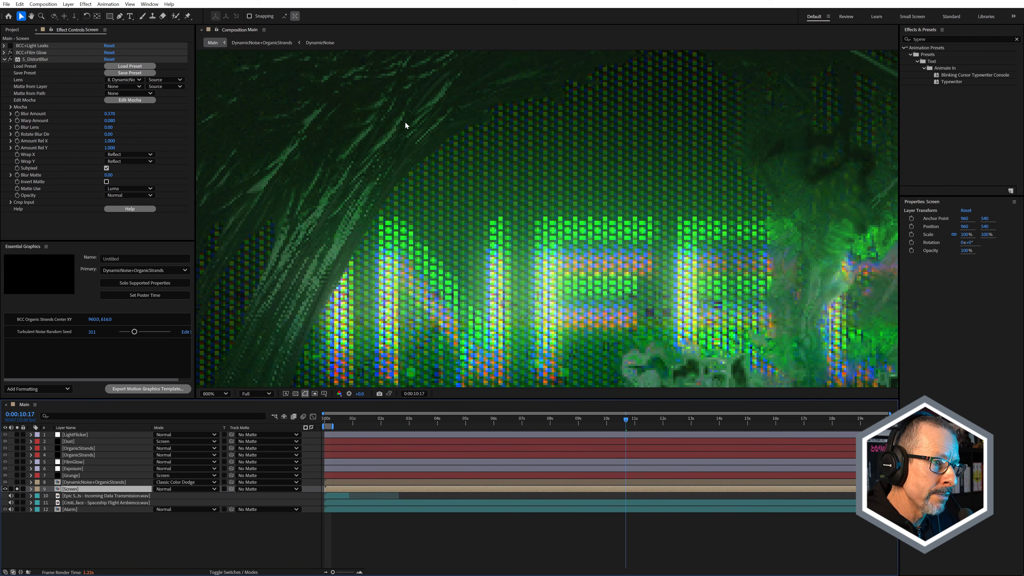
scroll(357, 197, "down", 2)
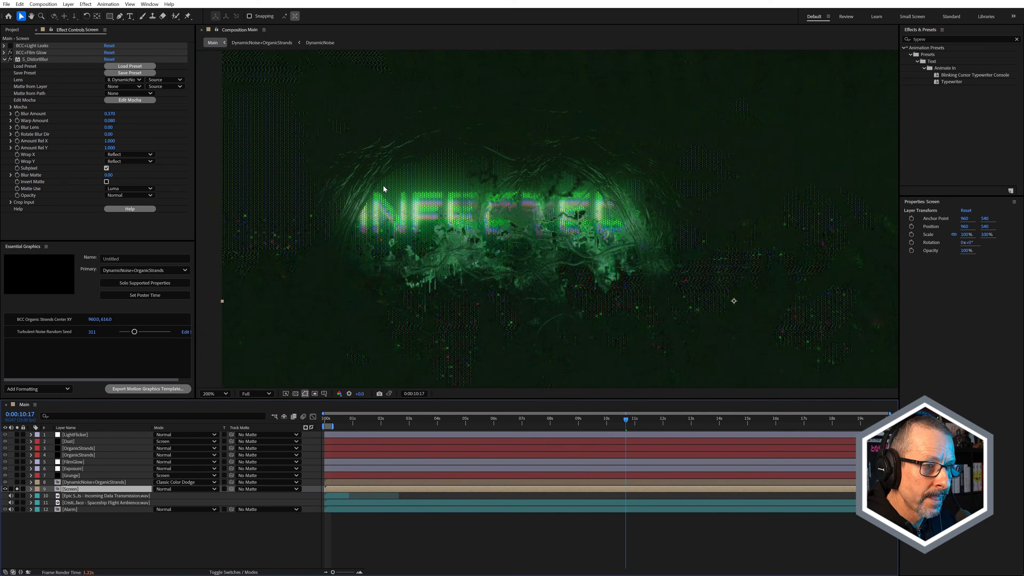
scroll(480, 248, "down", 1)
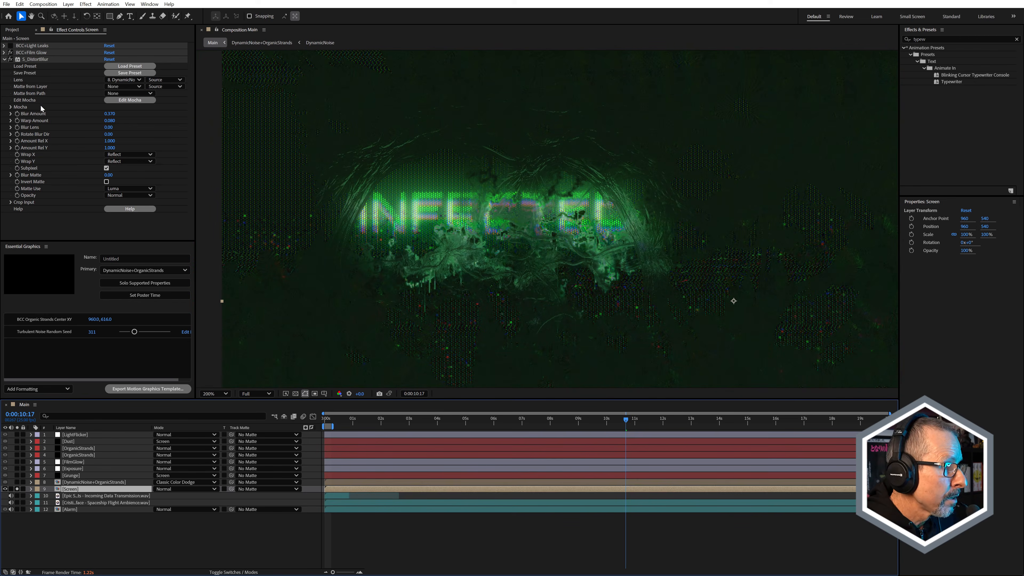
Compare the INFECTED text with S_DistortBlur off and on, leaving the effect enabled.
left_click(10, 59)
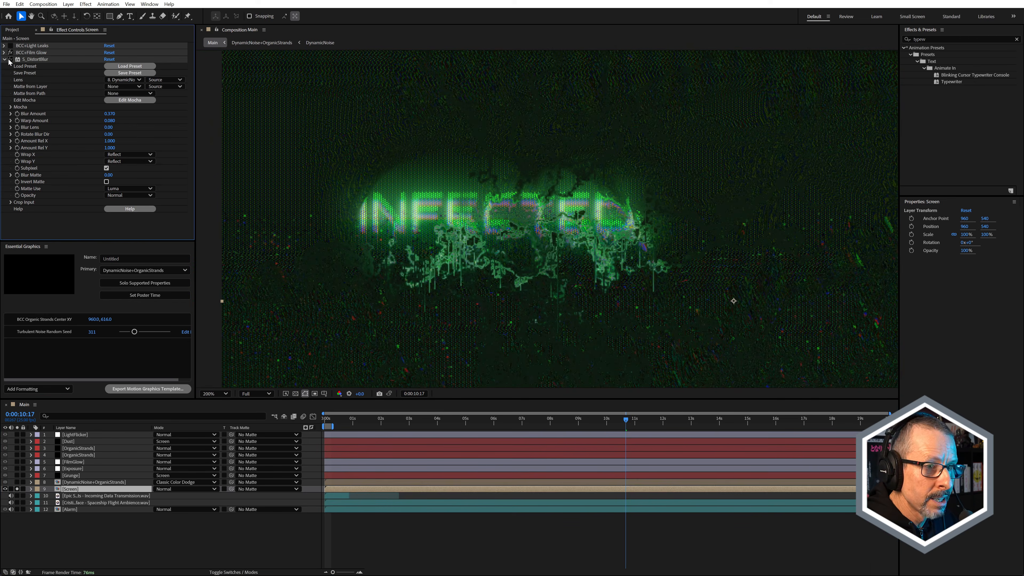
left_click(10, 59)
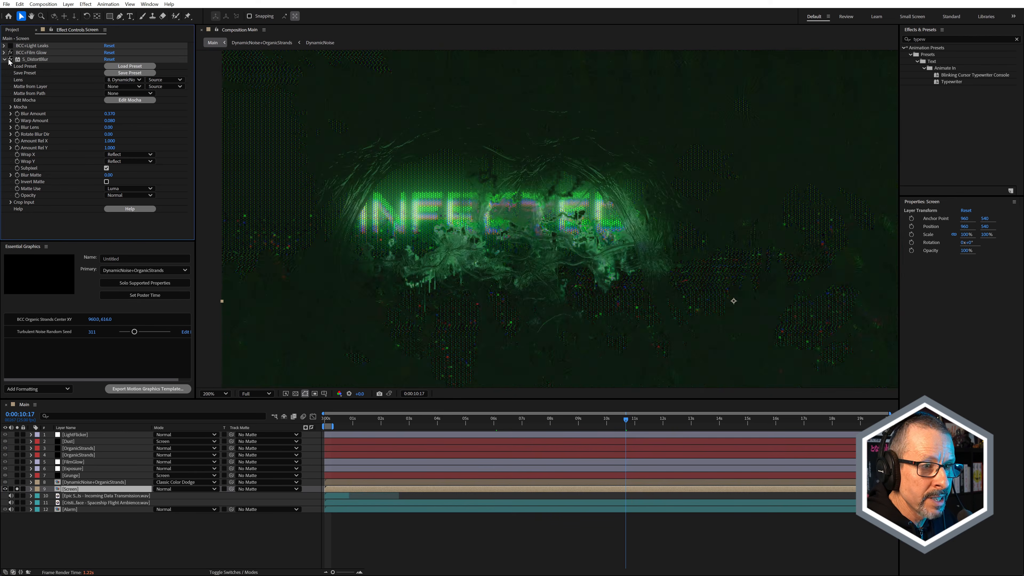
left_click(9, 59)
left_click(9, 60)
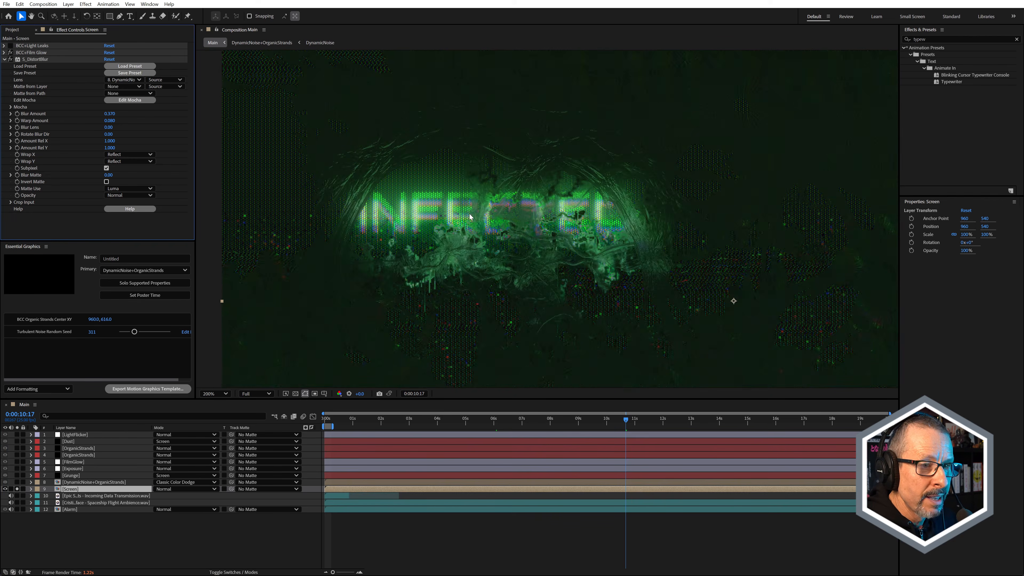
scroll(598, 178, "up", 2)
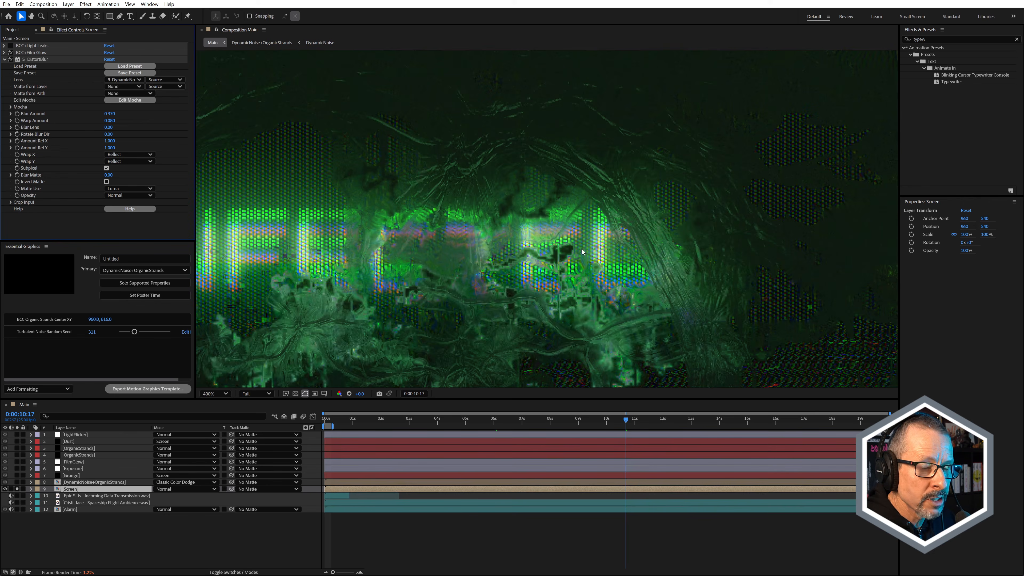
scroll(587, 203, "down", 2)
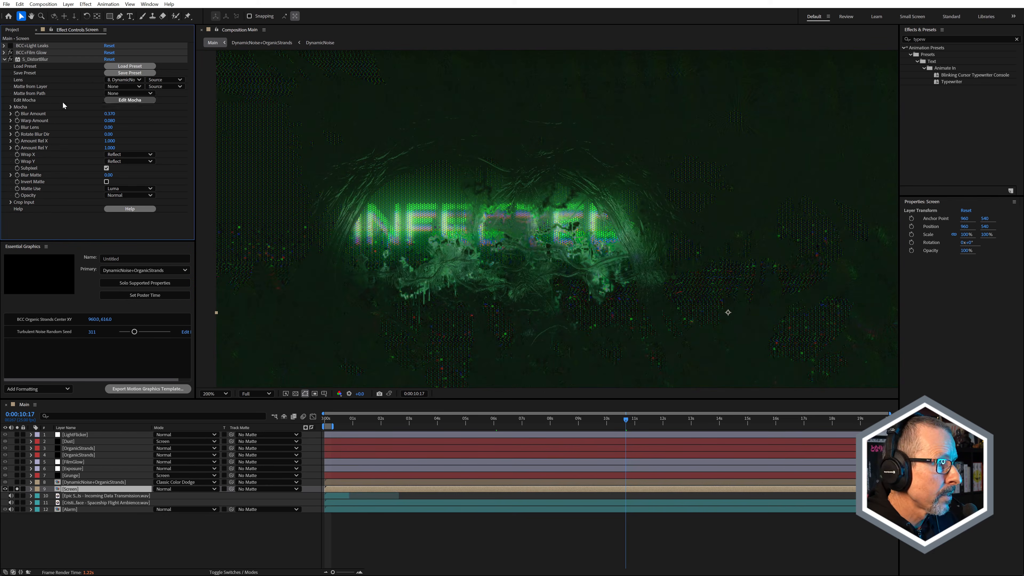
Collapse S_DistortBlur and turn BCC+Light Leaks back on for the Screen layer.
left_click(4, 59)
left_click(10, 45)
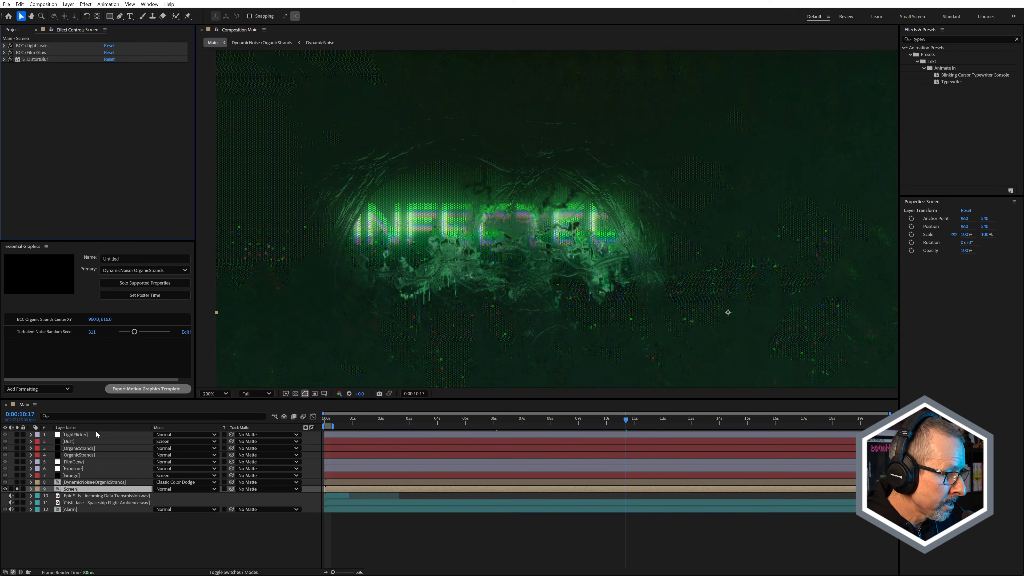
left_click(75, 490)
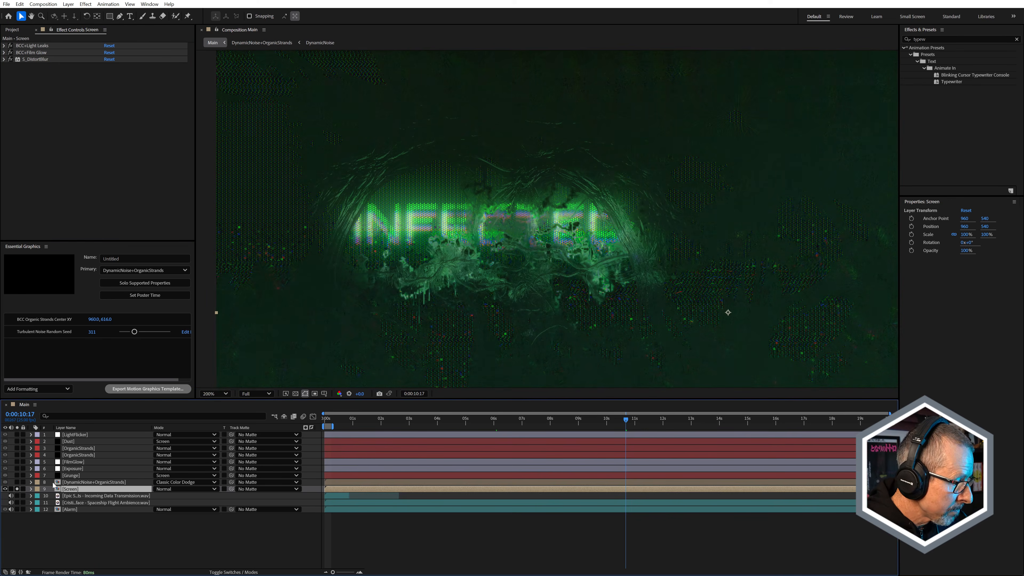
Solo the DynamicNoise+OrganicStrands layer together with Screen and inspect the texture it adds over the frame.
left_click(92, 483)
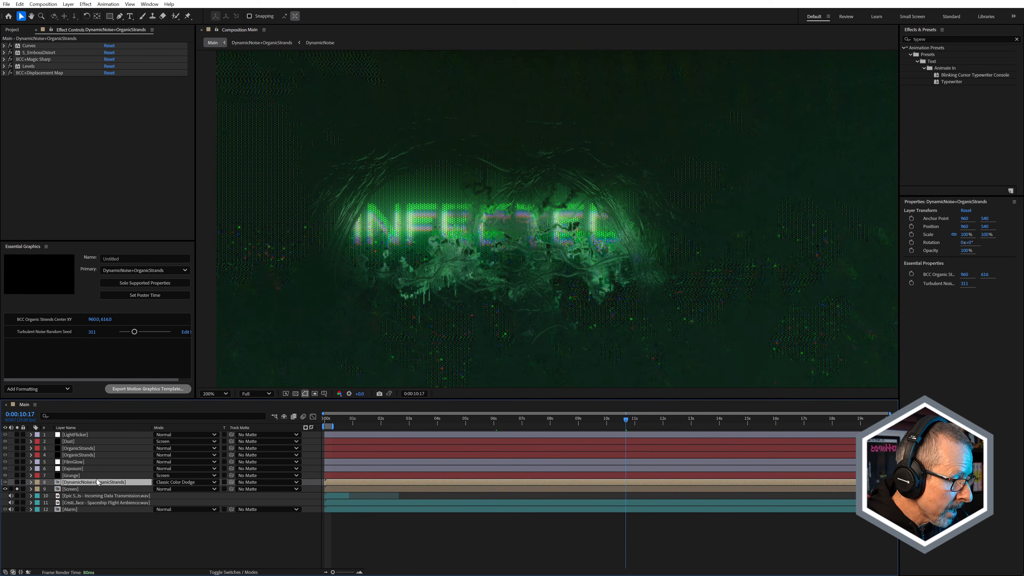
left_click(17, 482)
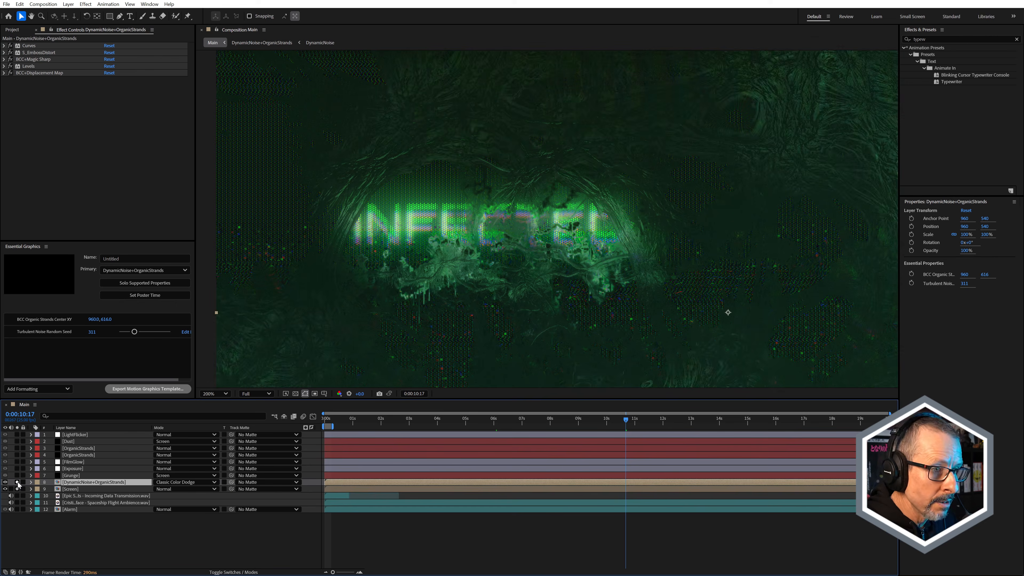
scroll(500, 220, "down", 2)
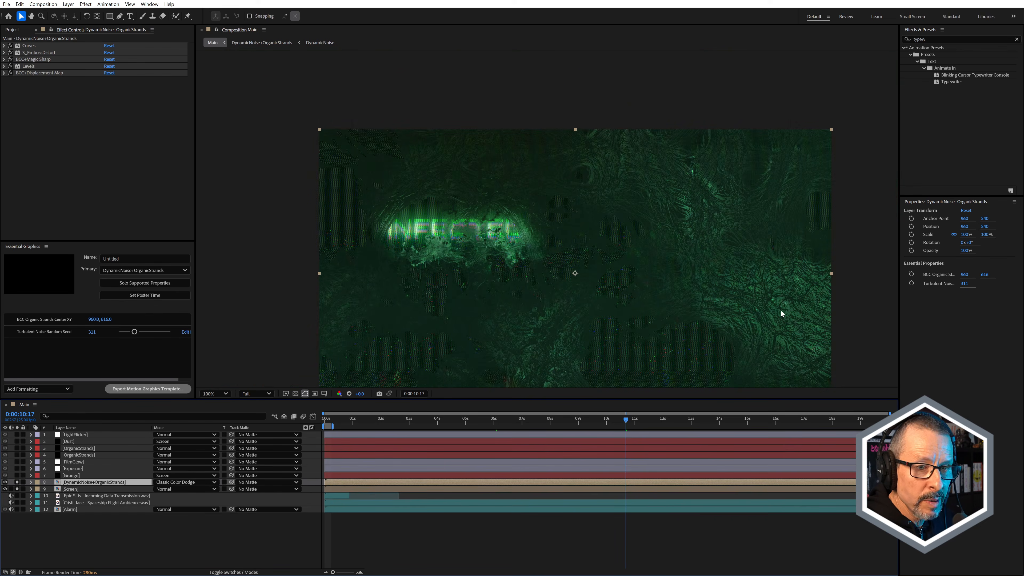
scroll(781, 310, "up", 2)
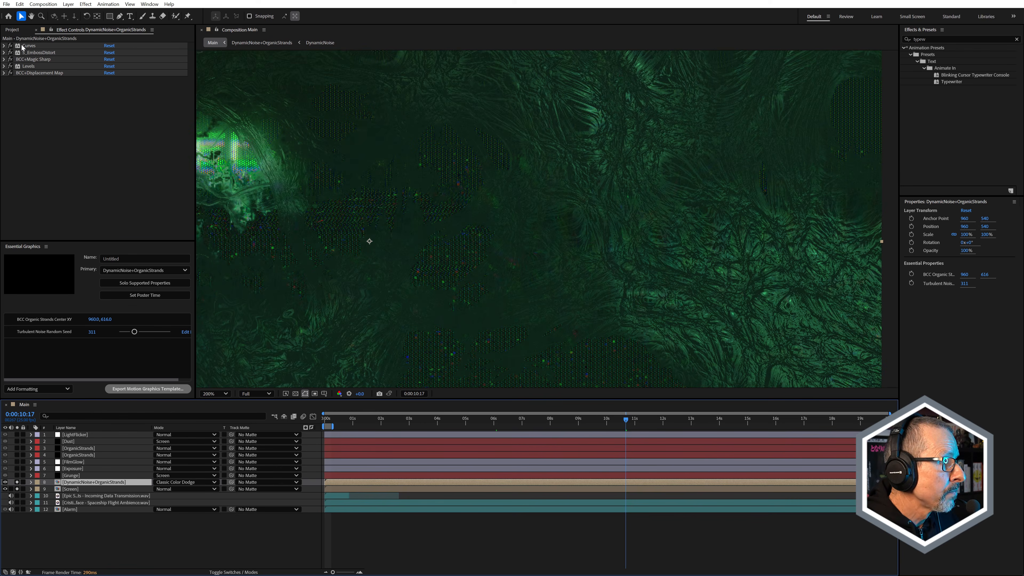
Turn off all five effects on the DynamicNoise+OrganicStrands layer, from Curves to BCC+Displacement Map.
left_click_drag(10, 45, 12, 76)
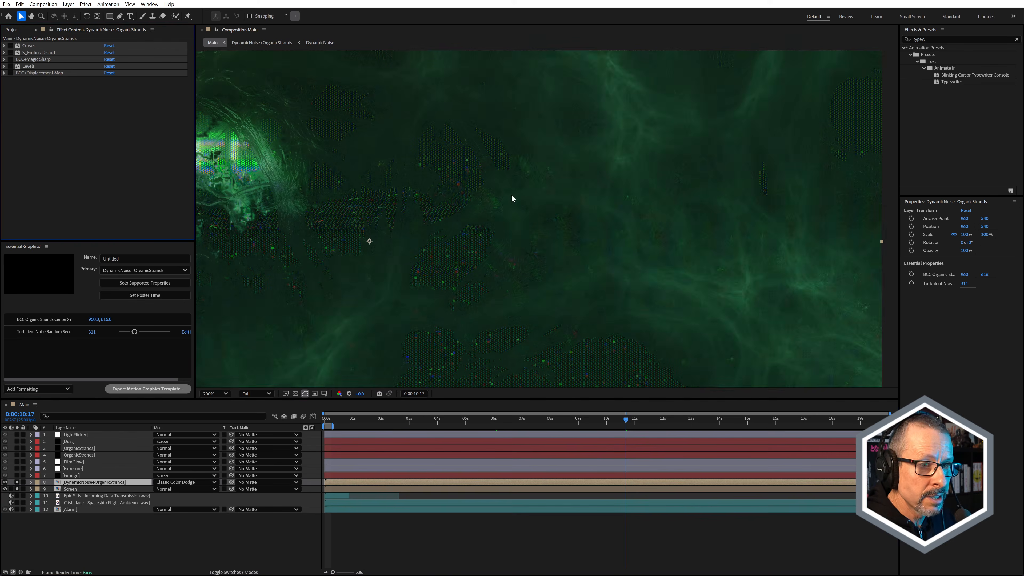
scroll(511, 198, "down", 2)
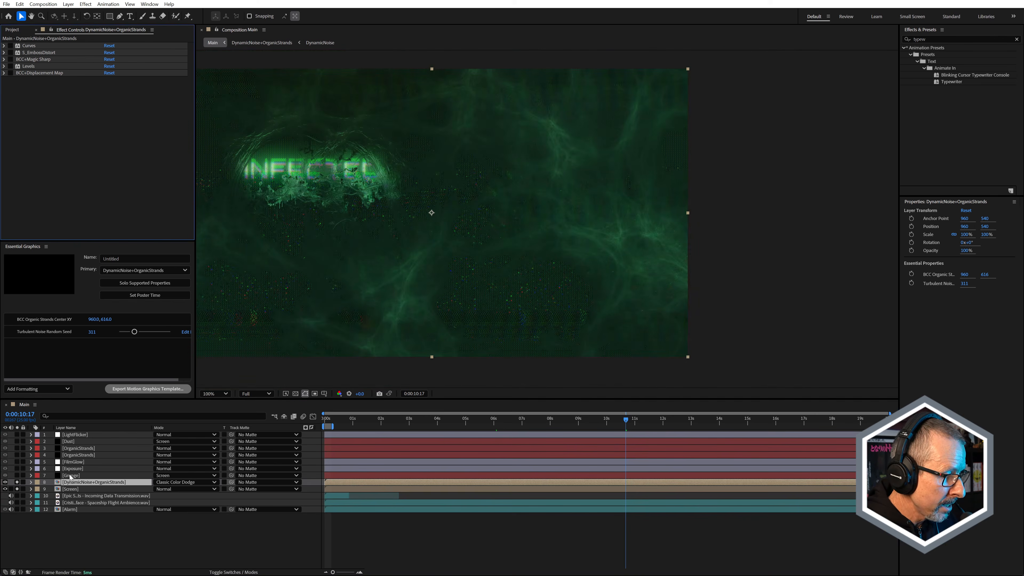
Try the Normal blending mode on the DynamicNoise+OrganicStrands layer, and undo it back to Classic Color Dodge.
left_click(191, 483)
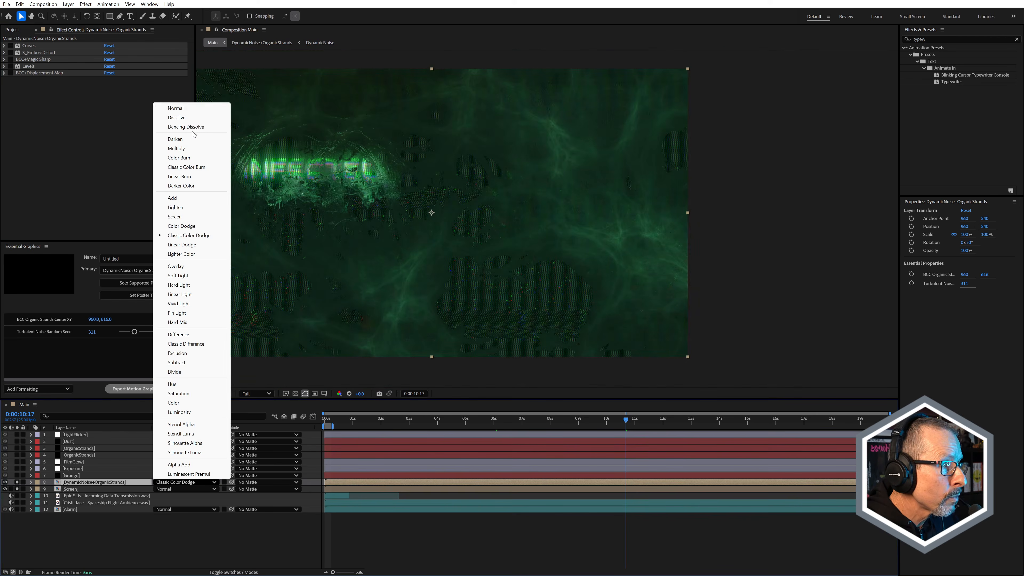
left_click(188, 109)
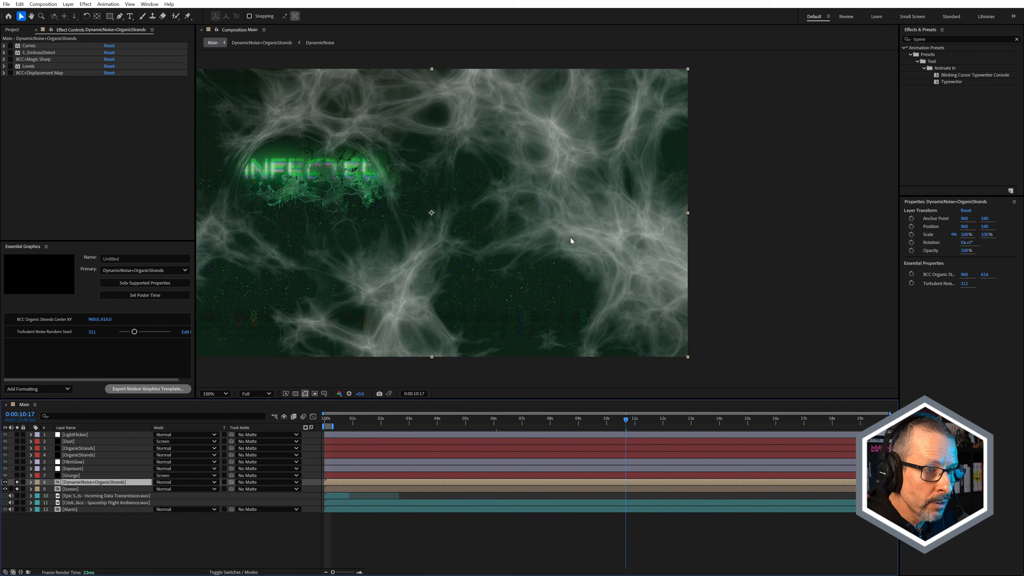
key("ctrl+z")
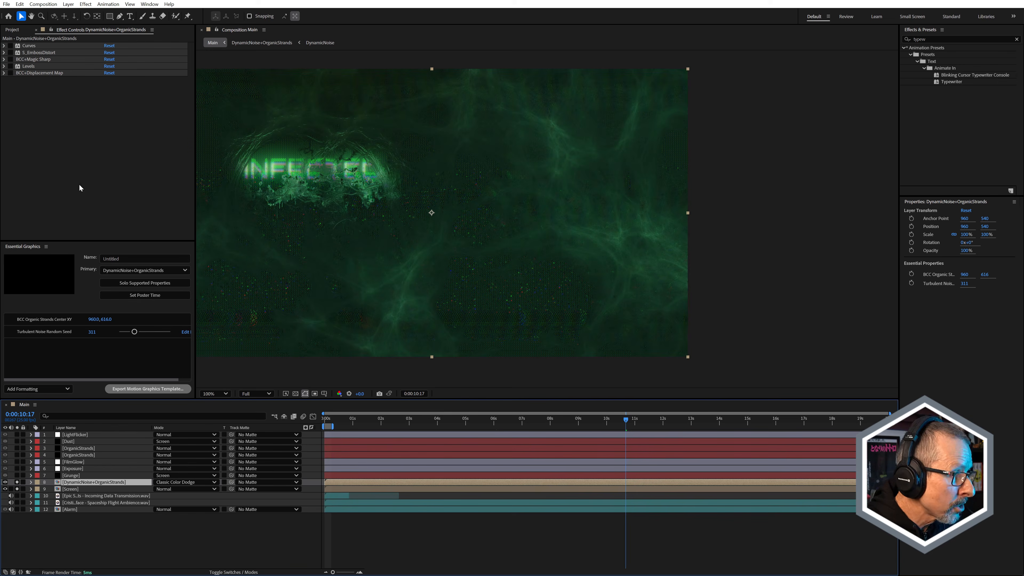
Turn Curves and S_EmbossDistort back on for the DynamicNoise+OrganicStrands layer, comparing the texture with the emboss off and on.
left_click(10, 46)
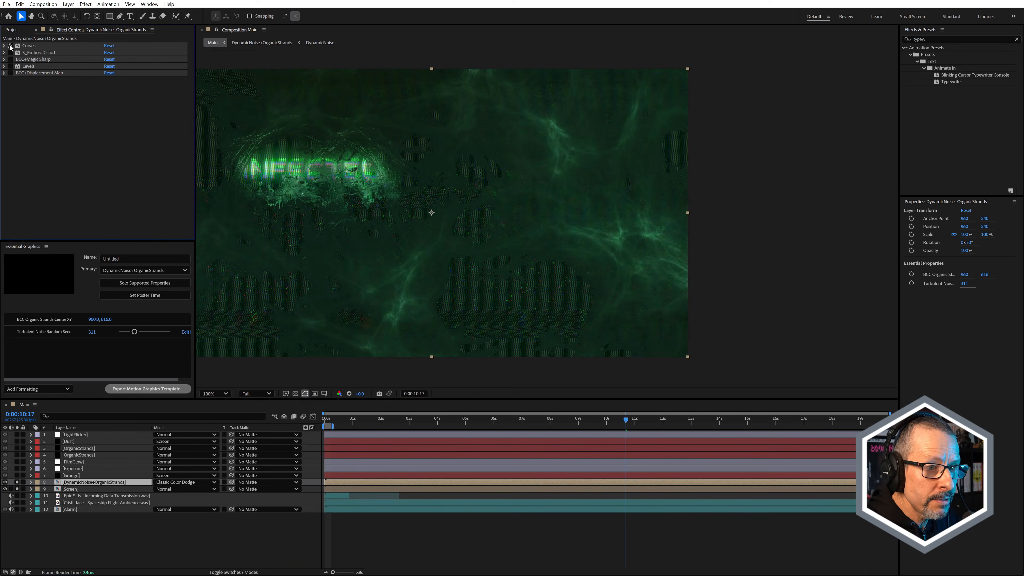
scroll(605, 242, "up", 4)
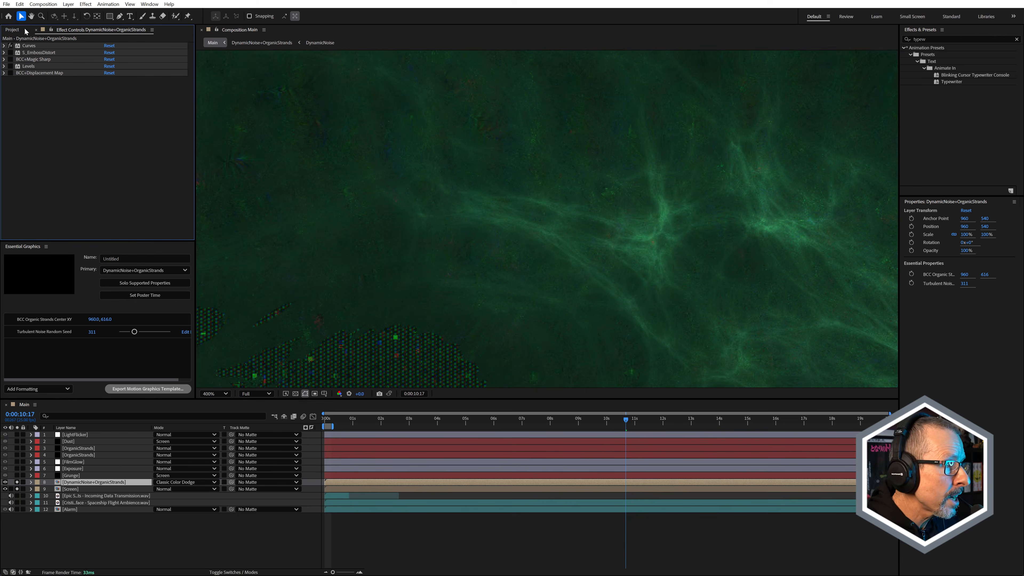
left_click(39, 52)
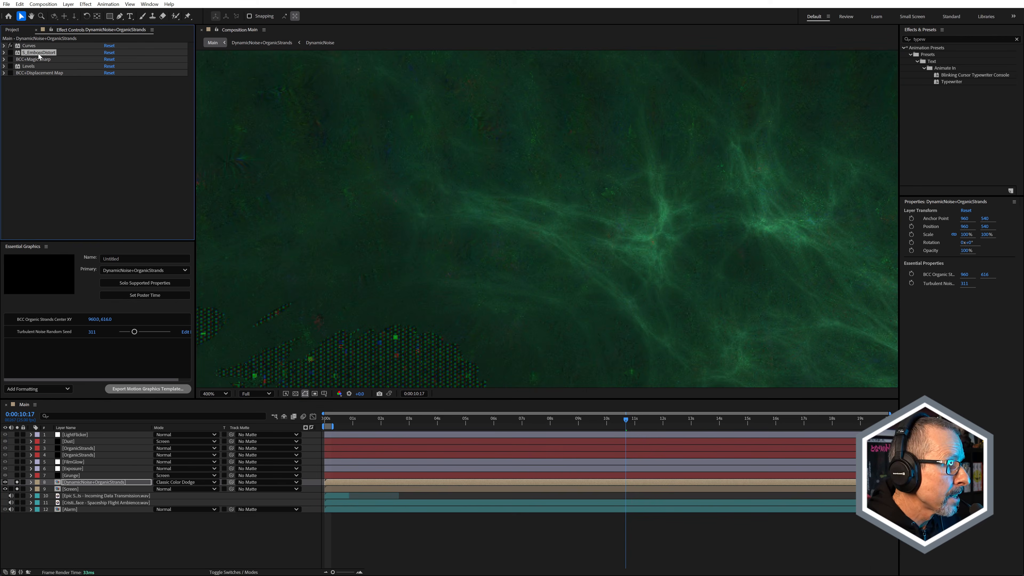
left_click(11, 53)
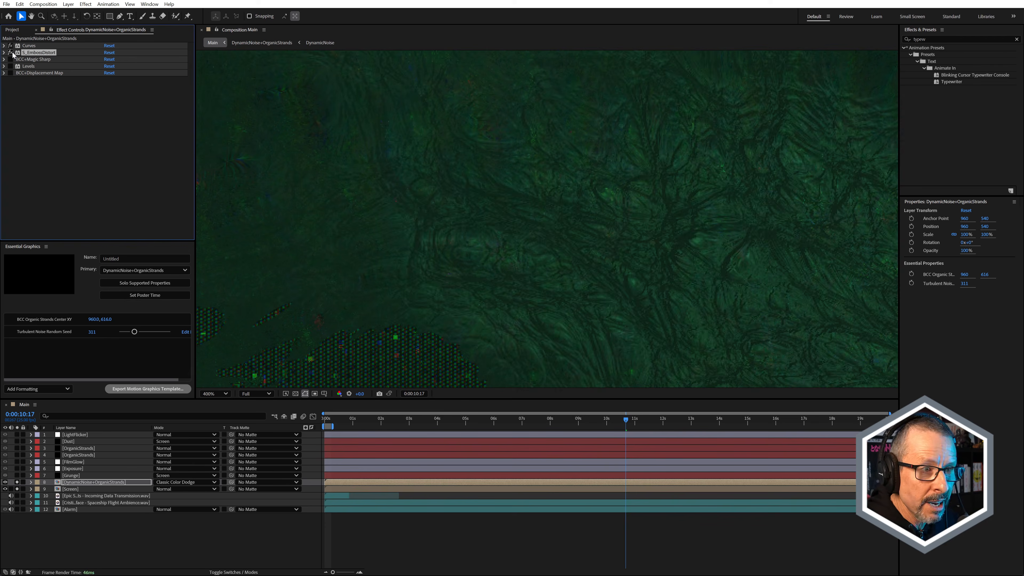
left_click(11, 52)
left_click(11, 53)
left_click(12, 53)
left_click(11, 53)
Turn on BCC+Magic Sharp and Levels for DynamicNoise+OrganicStrands, and toggle BCC+Displacement Map briefly, leaving it off.
left_click(25, 59)
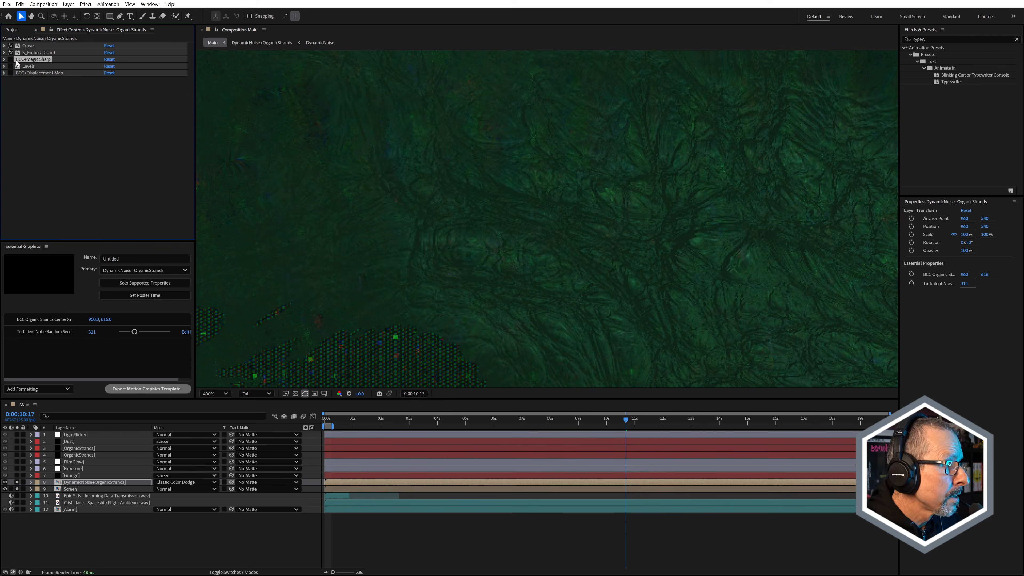
left_click(11, 59)
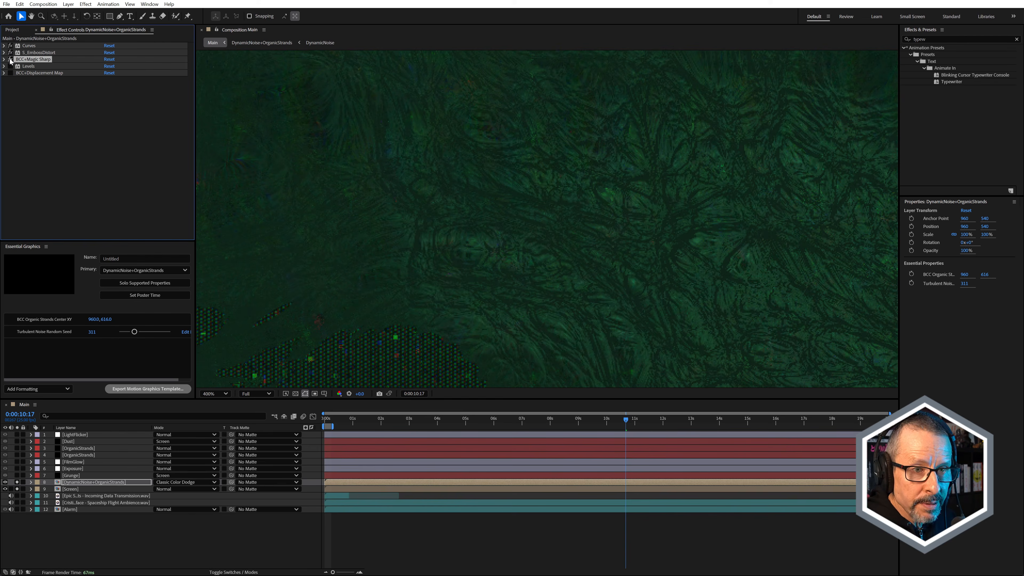
left_click(11, 66)
left_click(11, 66)
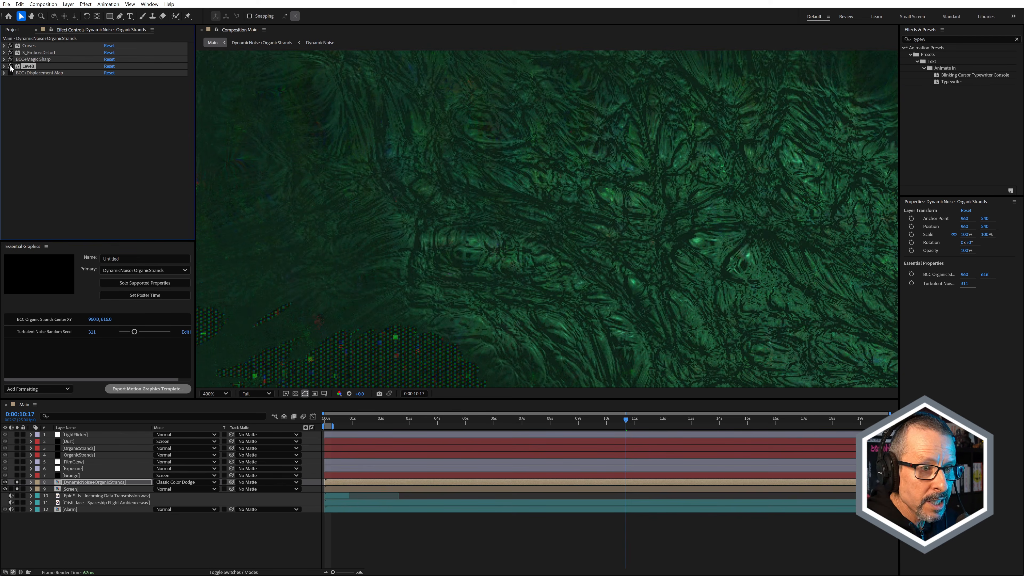
left_click(11, 73)
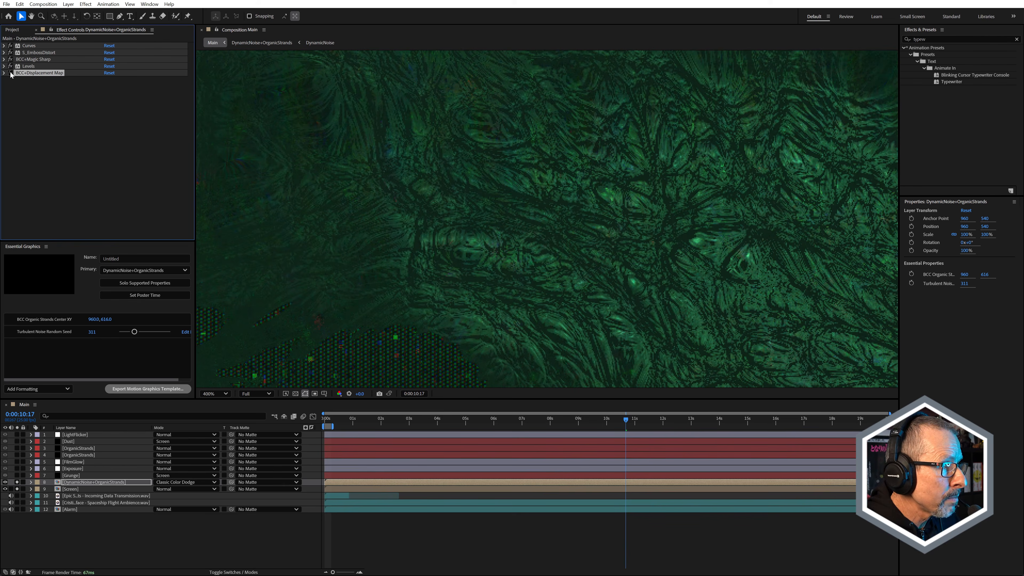
left_click(11, 73)
Solo both OrganicStrands layers along with the texture and Screen layers, and inspect the strands up close.
scroll(519, 220, "down", 6)
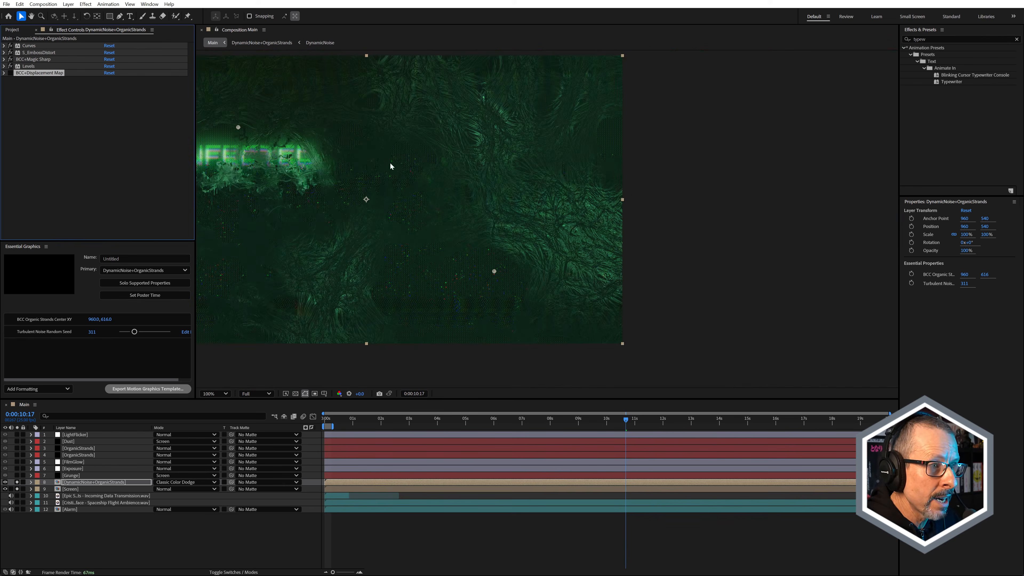
scroll(335, 150, "up", 6)
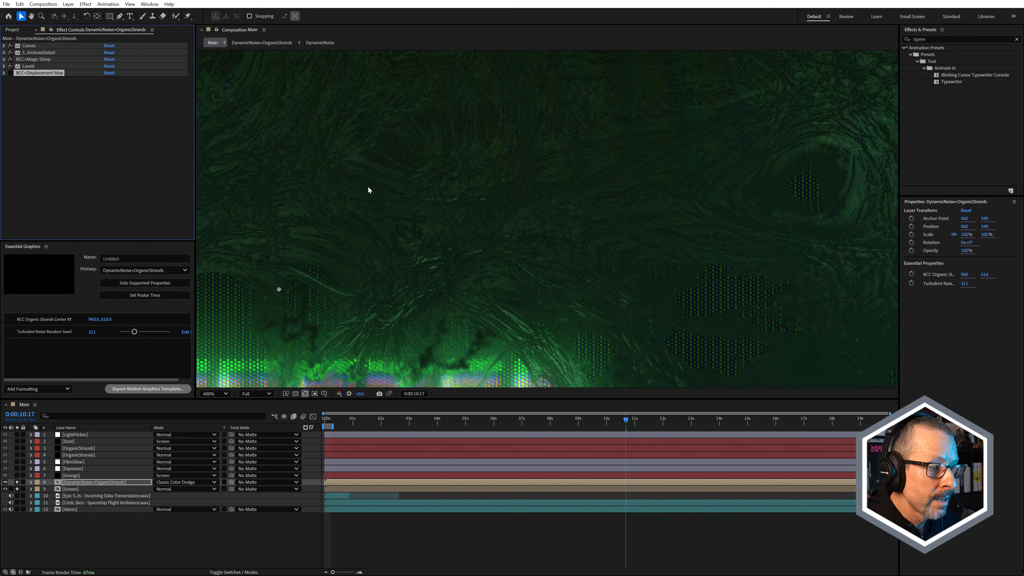
left_click(17, 448)
left_click(17, 455)
scroll(446, 246, "down", 2)
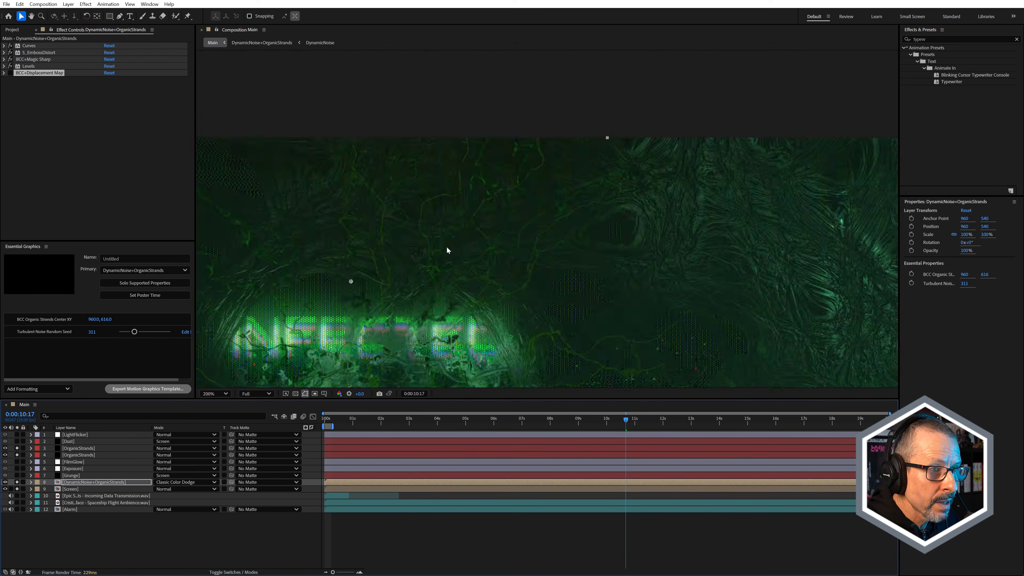
scroll(486, 170, "up", 2)
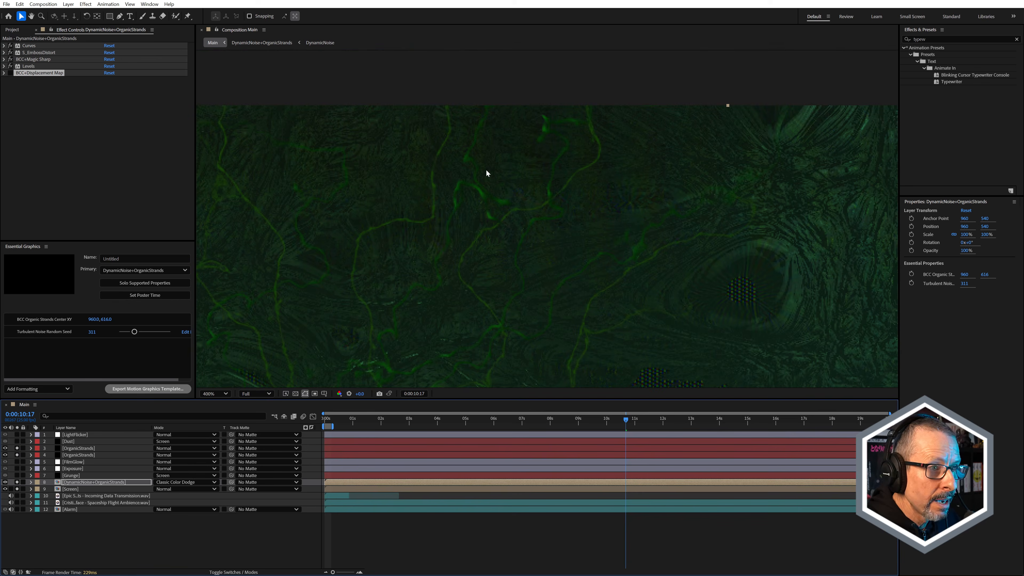
Turn BCC+Displacement Map back on, check the layer used as its Map Source, and collapse the effect.
left_click(10, 72)
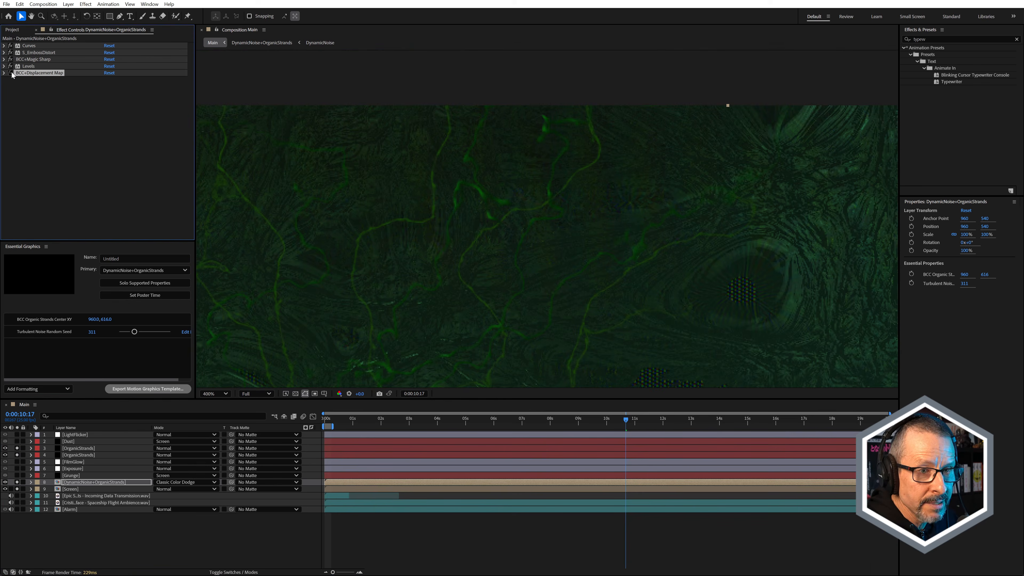
scroll(700, 236, "up", 2)
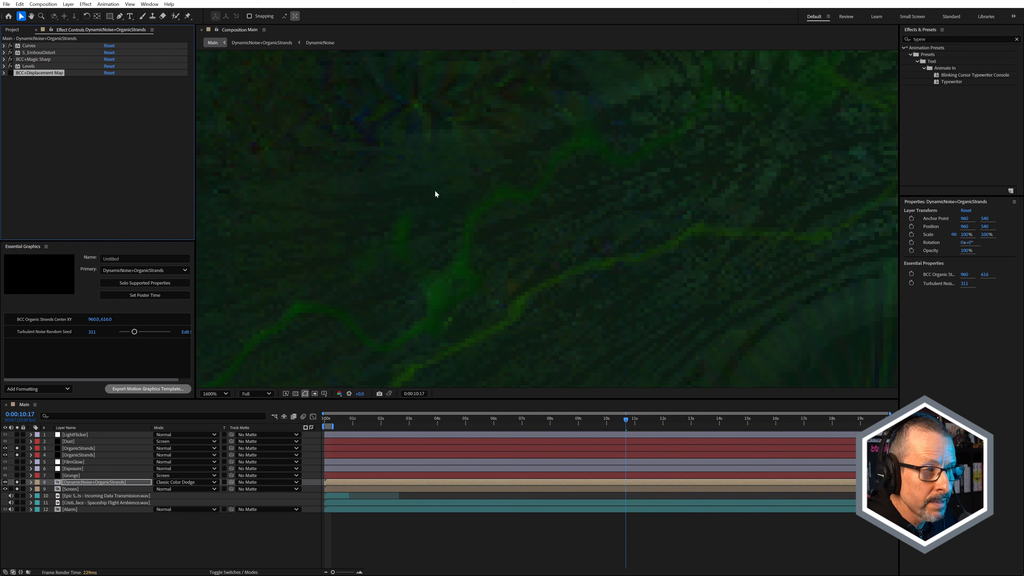
left_click(10, 73)
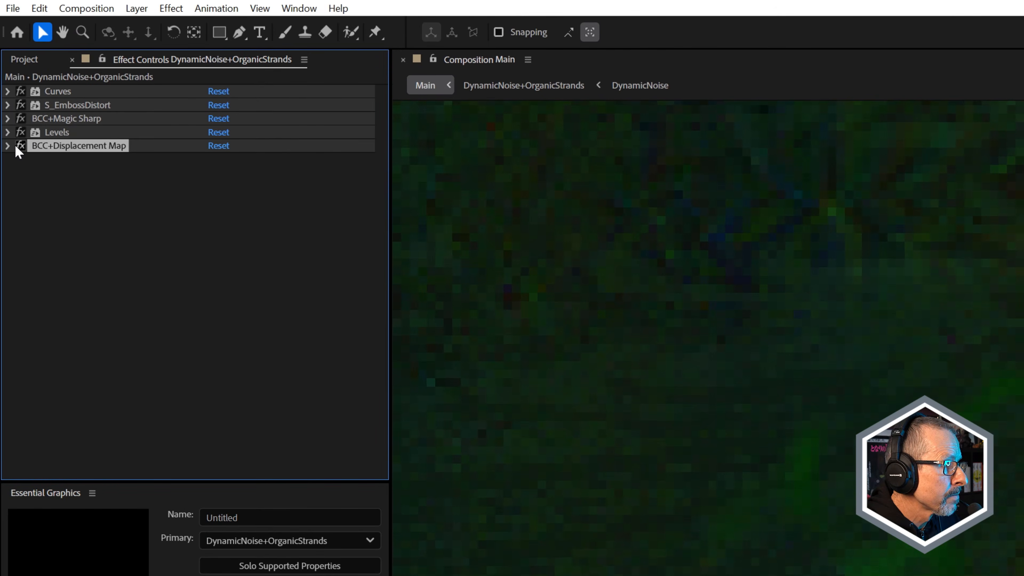
left_click(9, 146)
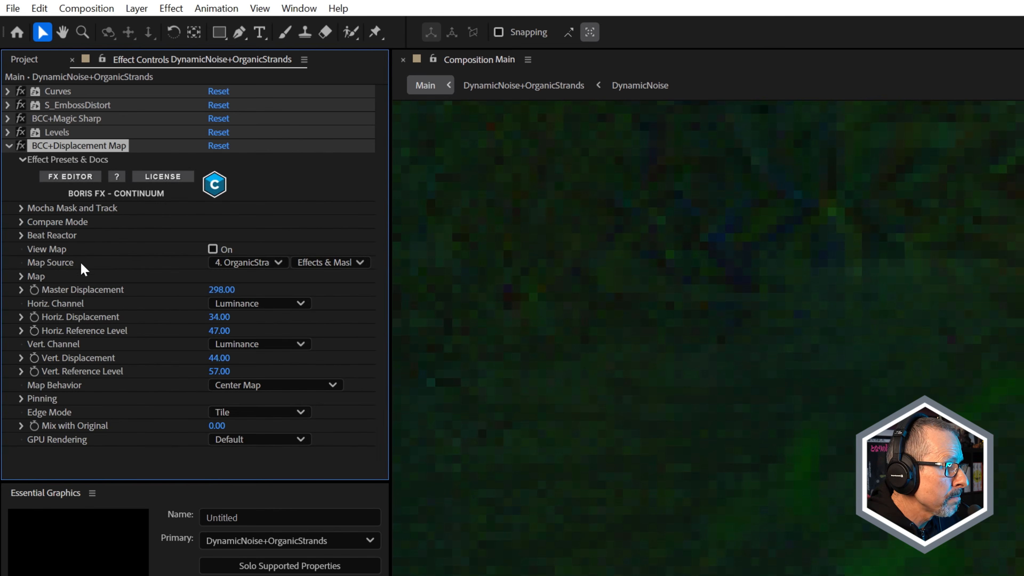
left_click(260, 267)
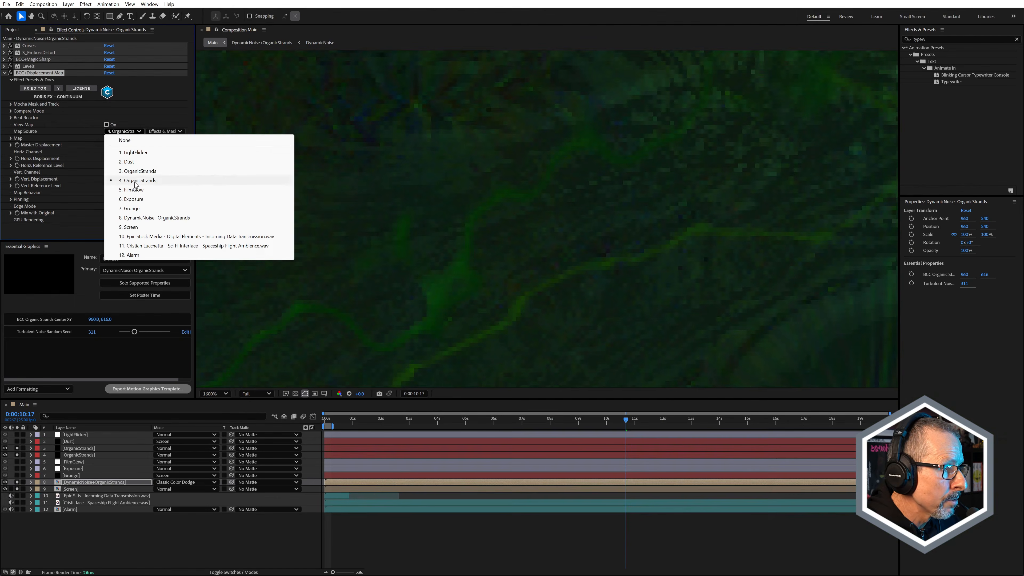
left_click(4, 73)
left_click(4, 73)
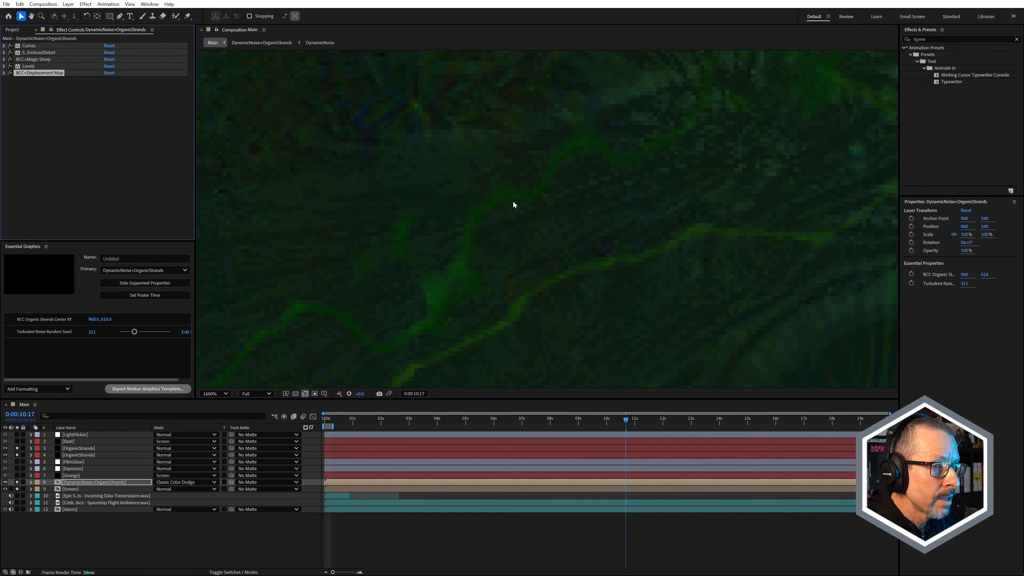
View the displaced texture around the INFECTED text, and unsolo both OrganicStrands layers.
scroll(513, 201, "down", 1)
scroll(519, 208, "down", 2)
scroll(441, 232, "down", 1)
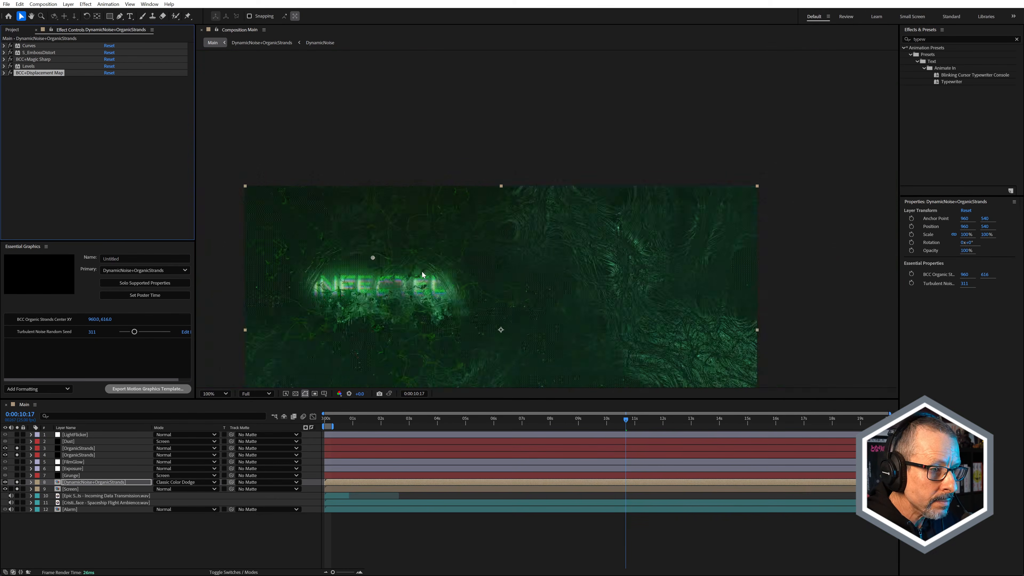
scroll(562, 267, "up", 1)
left_click_drag(16, 448, 17, 455)
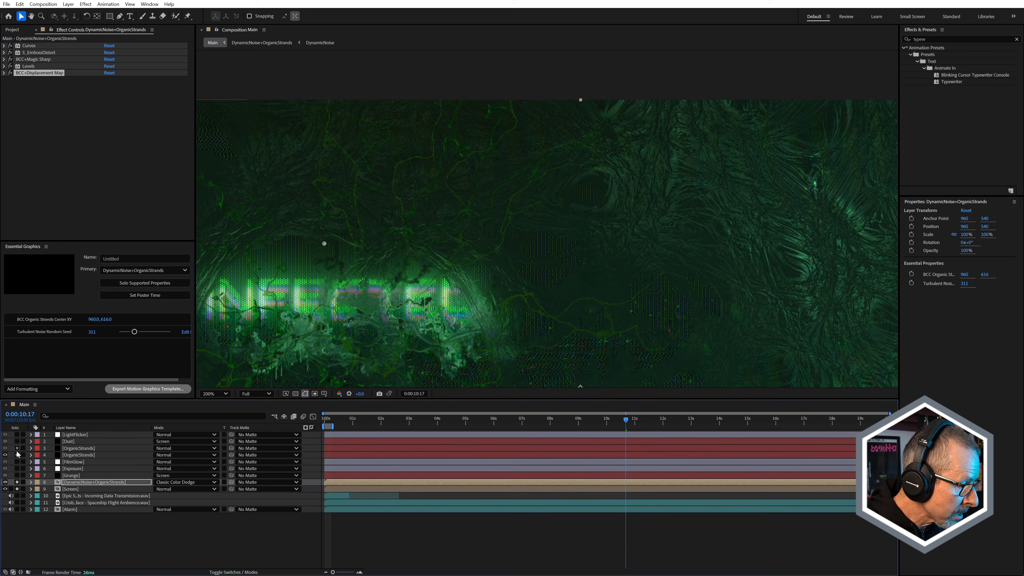
Solo the Grunge layer as well and inspect the texture it adds over the frame.
left_click(76, 475)
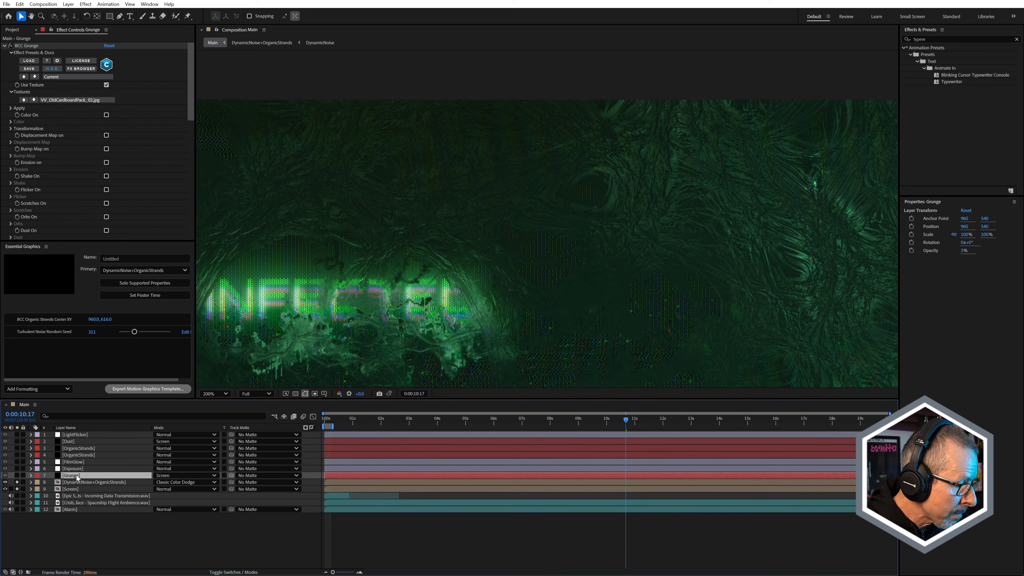
left_click(17, 475)
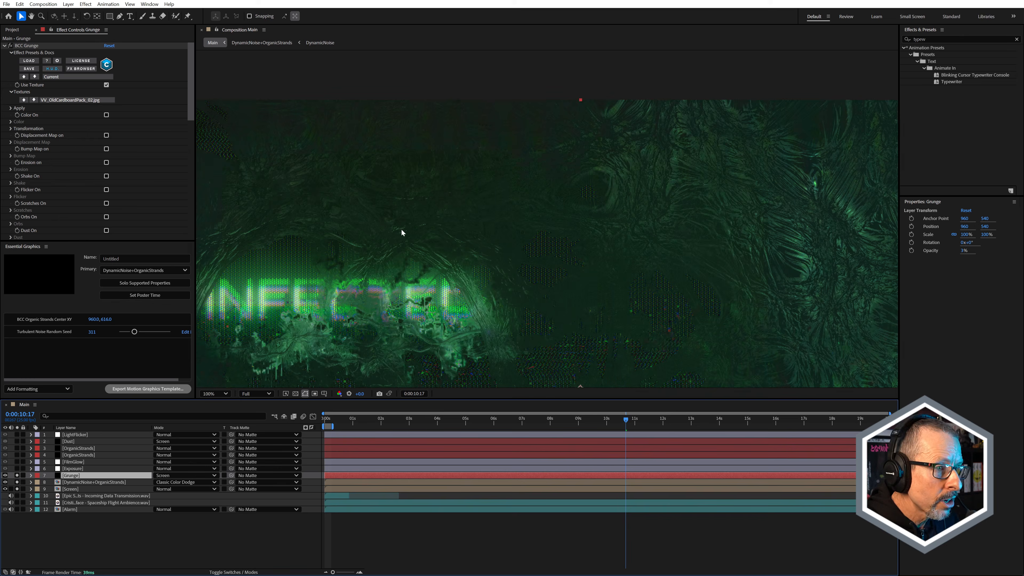
scroll(280, 207, "down", 2)
scroll(281, 207, "up", 4)
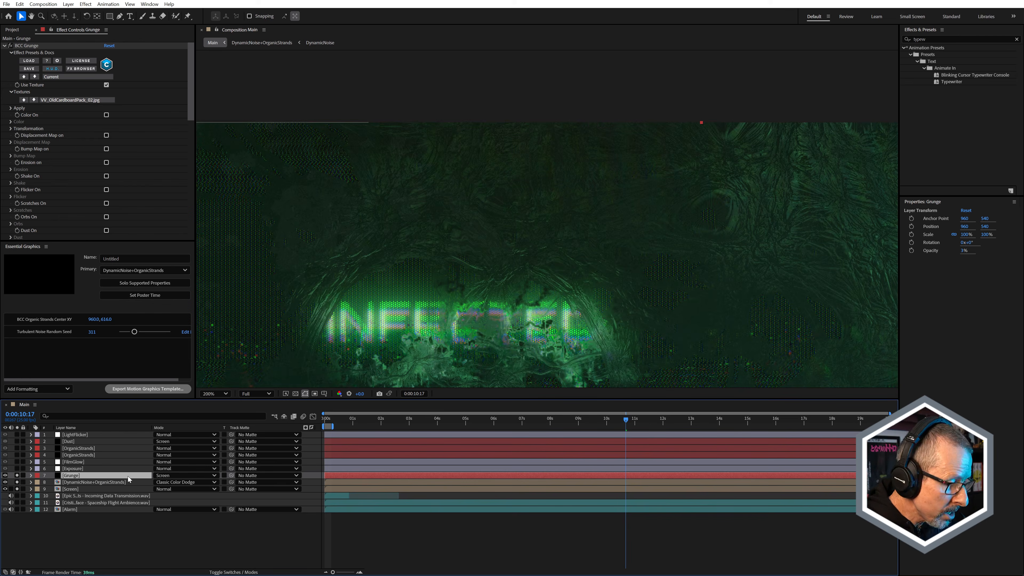
Reveal the Grunge layer's Opacity, review its BCC Grunge texture and Curves settings, and collapse both effects.
key("t")
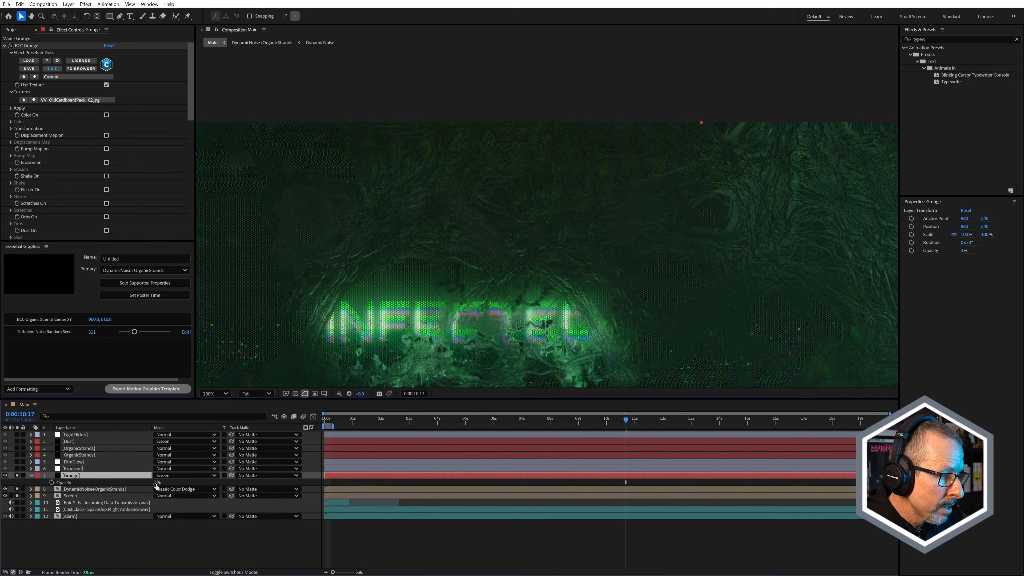
left_click_drag(157, 483, 432, 504)
scroll(558, 201, "down", 1)
scroll(565, 266, "up", 1)
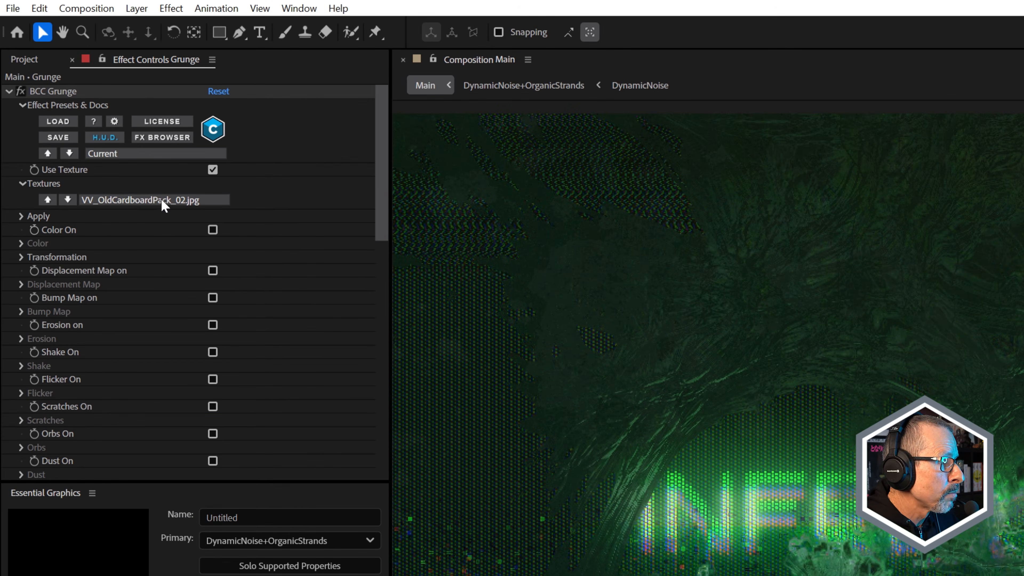
left_click(9, 91)
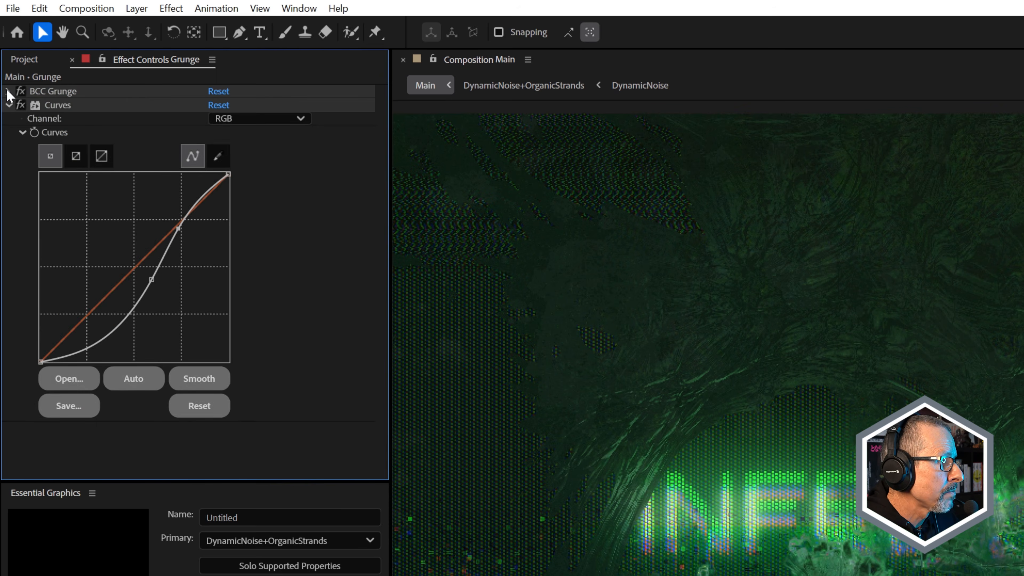
left_click(8, 104)
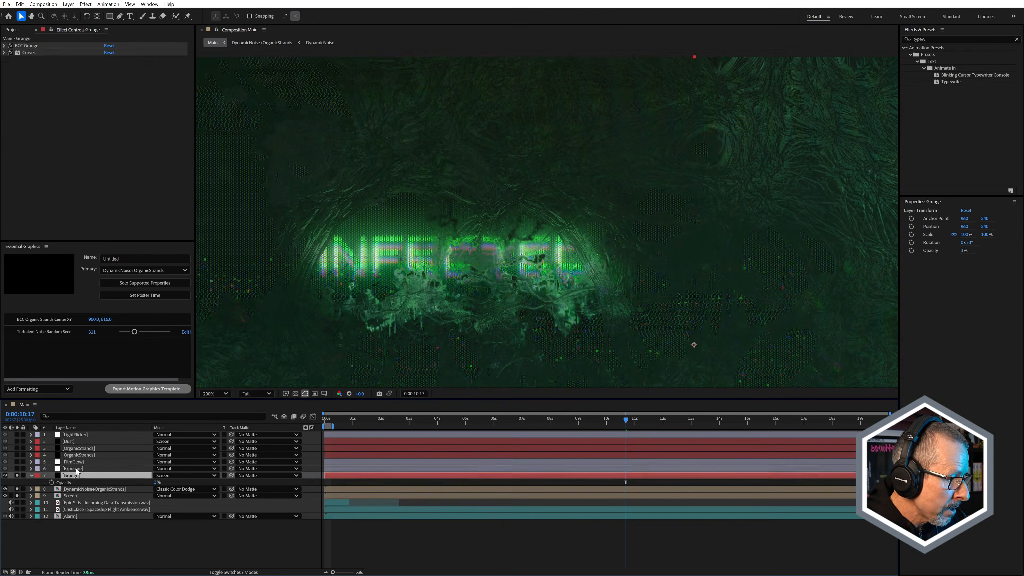
Solo the Exposure layer and compare the whole frame with it off and on, leaving it soloed.
left_click(71, 468)
left_click(16, 468)
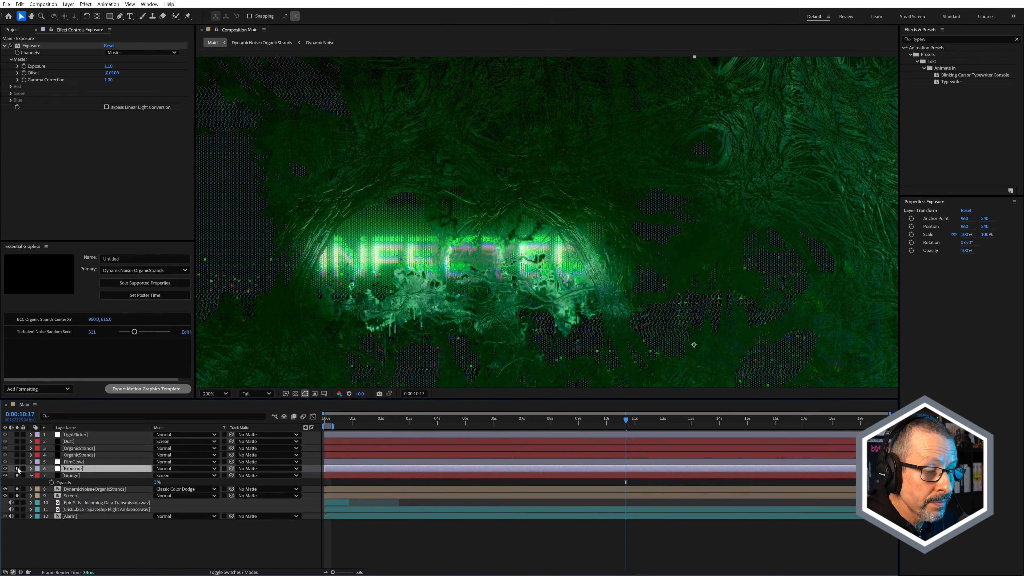
scroll(426, 213, "down", 1)
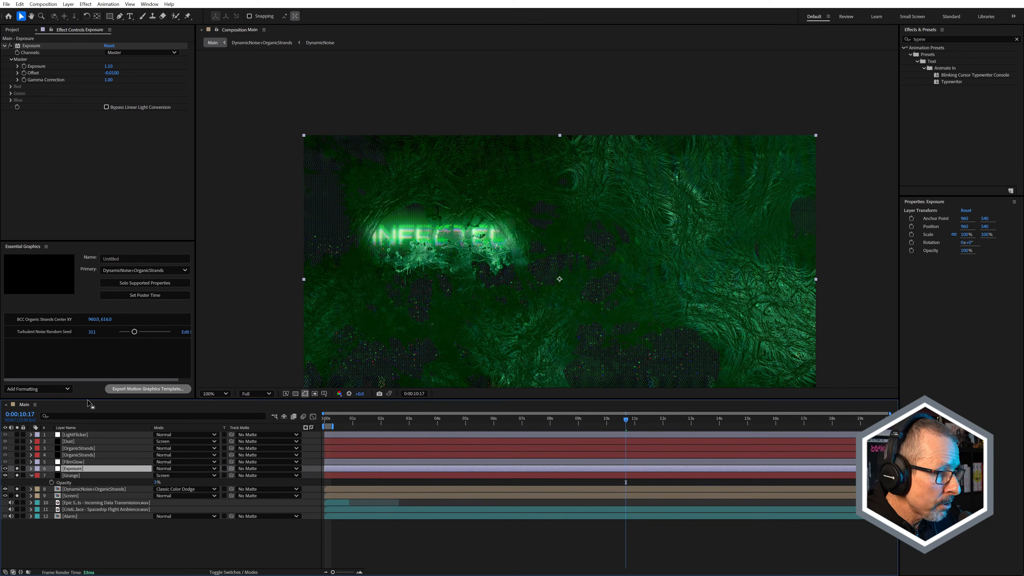
left_click_drag(473, 313, 407, 245)
left_click(16, 468)
left_click(17, 468)
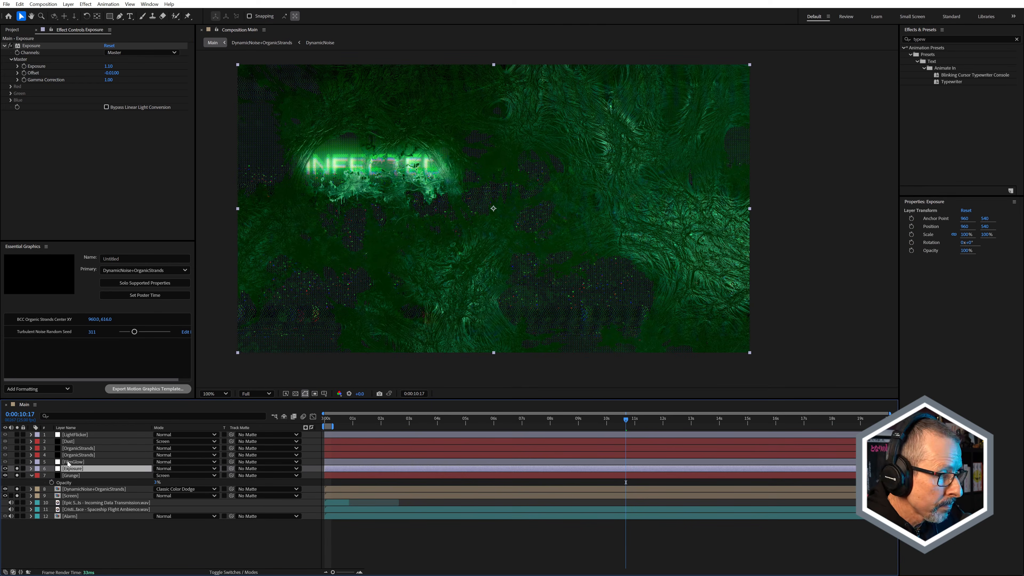
Solo the FilmGlow layer as well, collapse its BCC+Film Glow effect, and reveal the layer's Opacity keyframes.
left_click(72, 462)
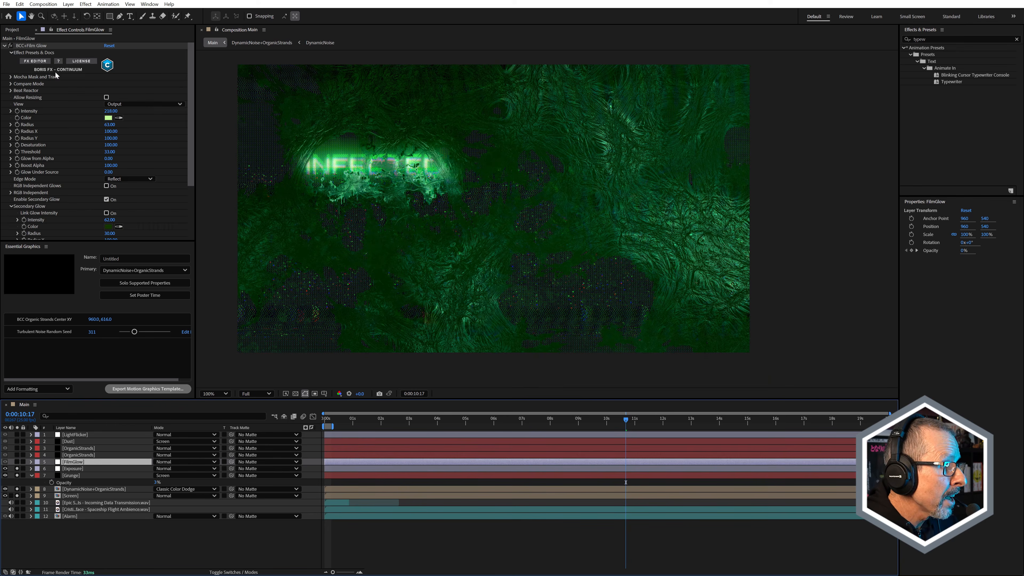
left_click(4, 45)
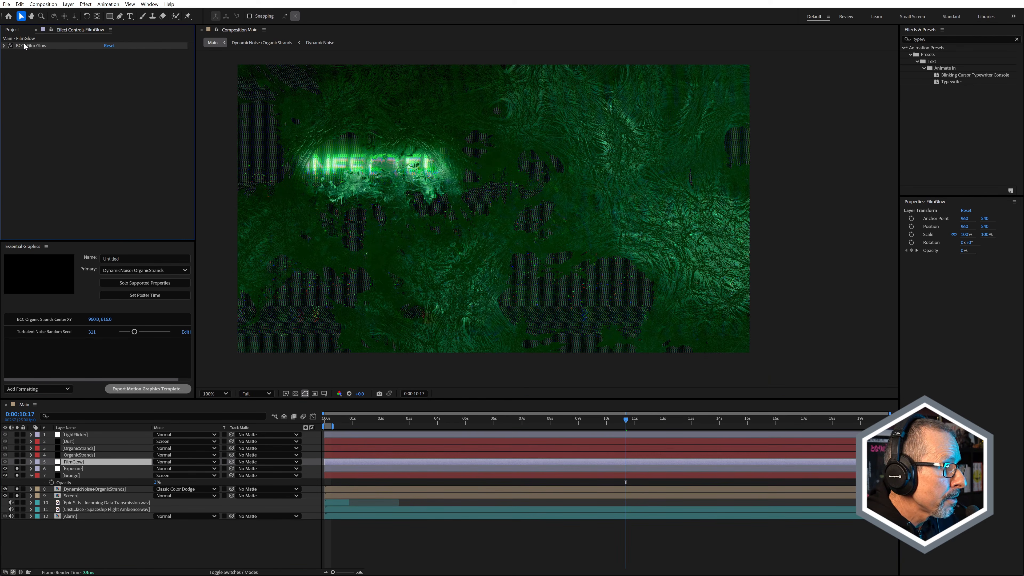
left_click(17, 461)
left_click(16, 461)
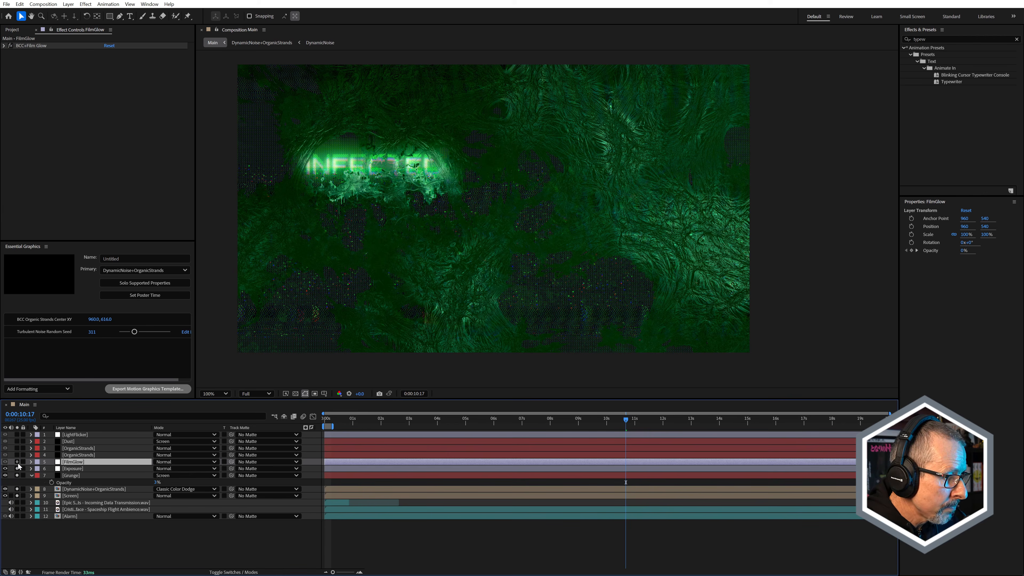
left_click(17, 462)
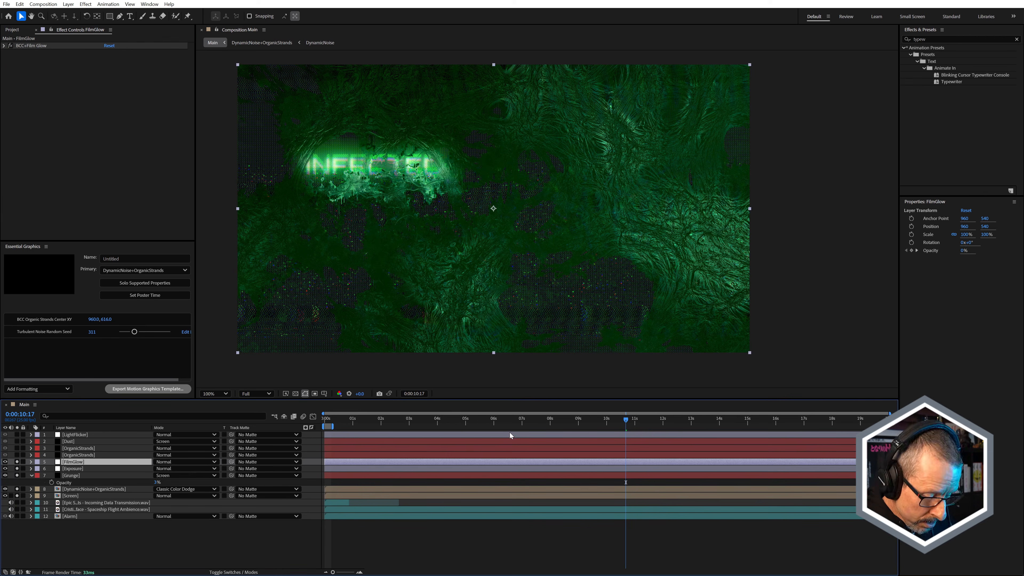
key("t")
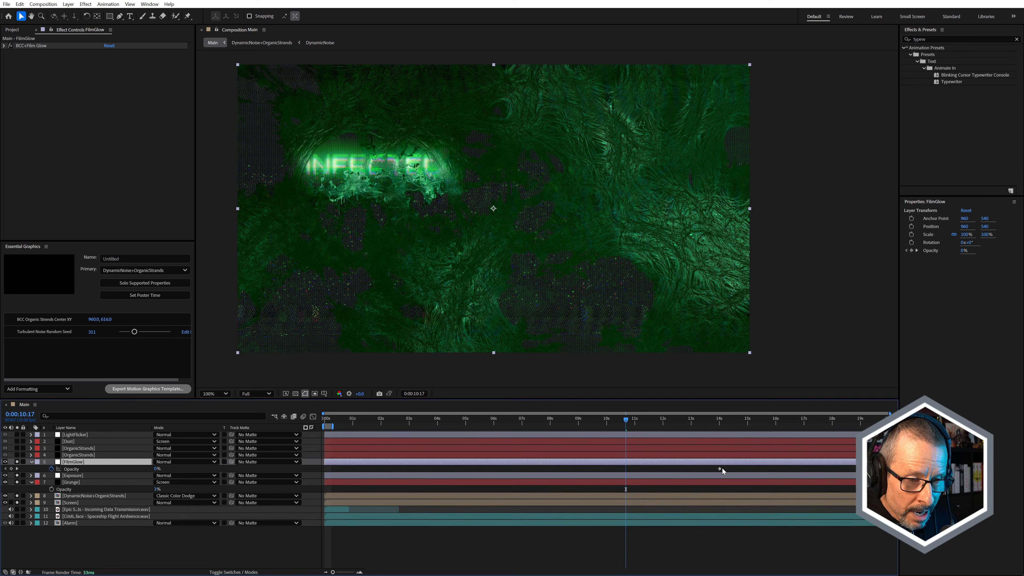
Examine the Film Glow effect's contribution to the frame at 0:00:17:08, and return the current time to 0:00:05:04.
left_click_drag(739, 422, 812, 432)
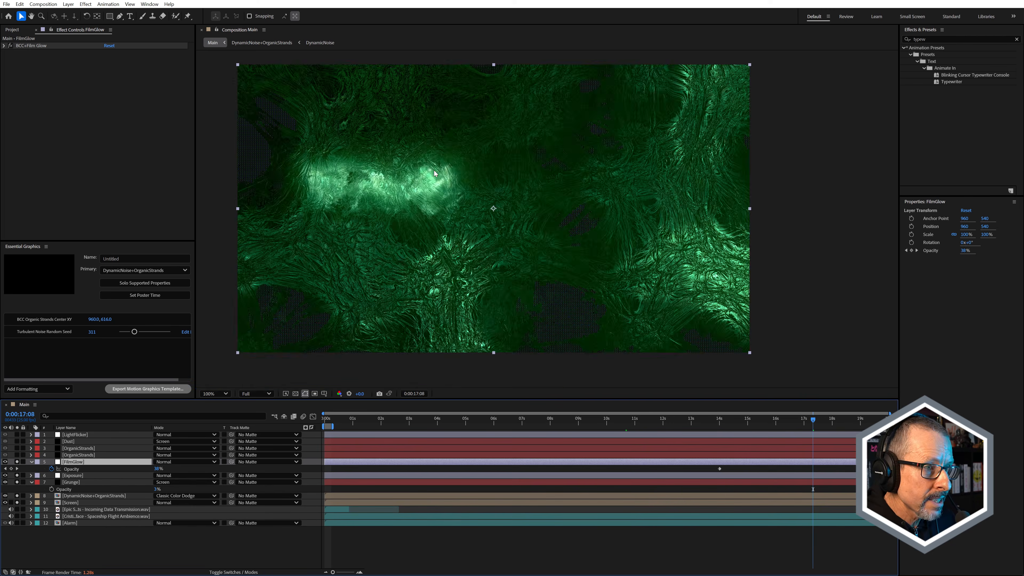
scroll(413, 186, "up", 2)
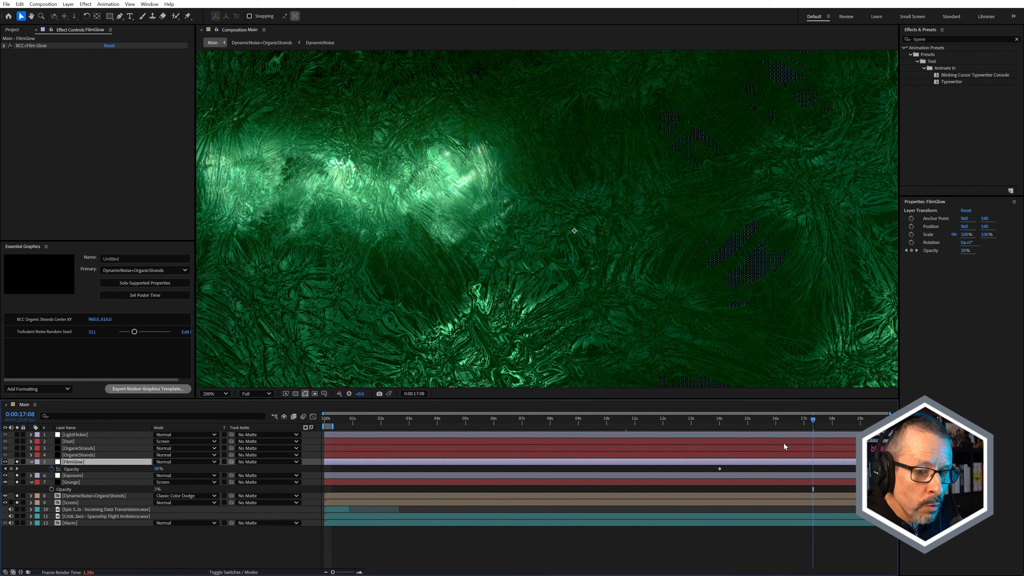
left_click(10, 46)
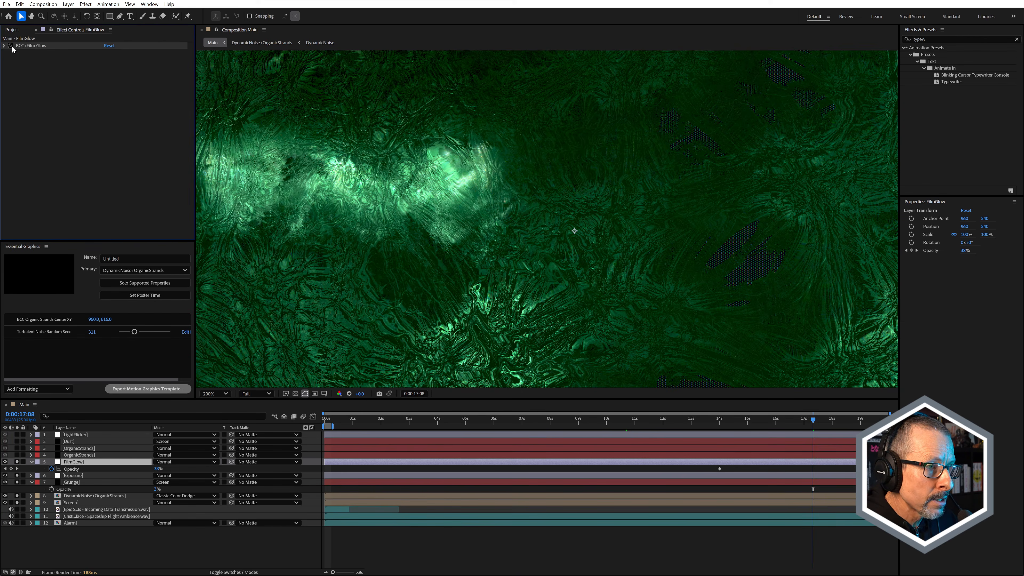
scroll(484, 169, "down", 1)
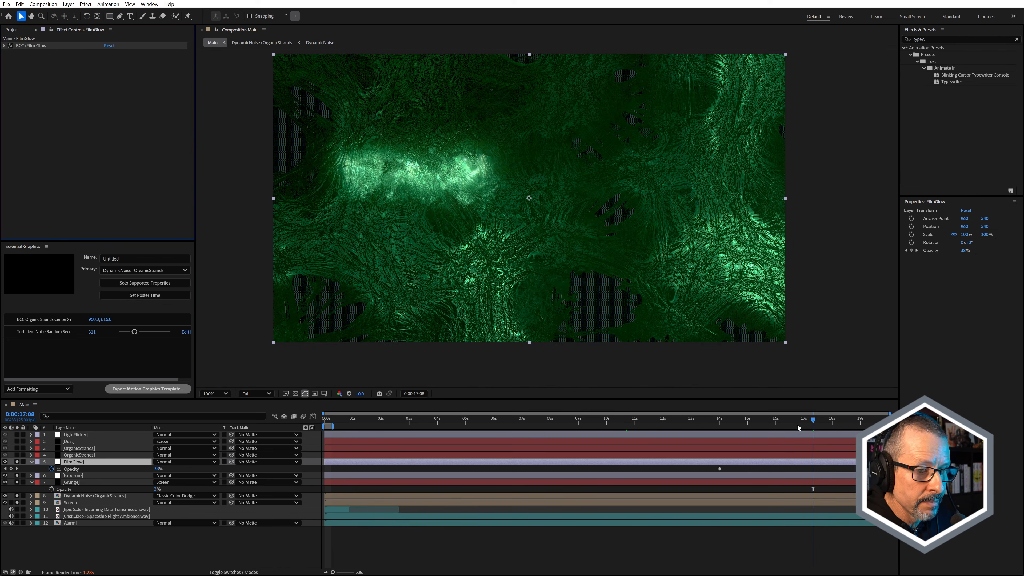
left_click_drag(705, 424, 470, 422)
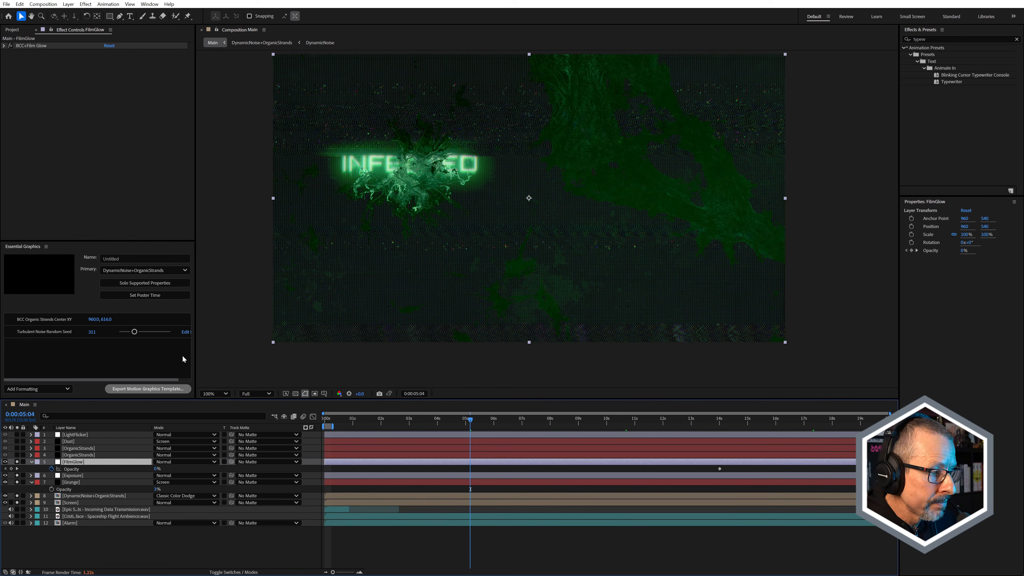
Solo both OrganicStrands layers above FilmGlow and inspect the strands they add around the INFECTED text.
left_click(79, 455)
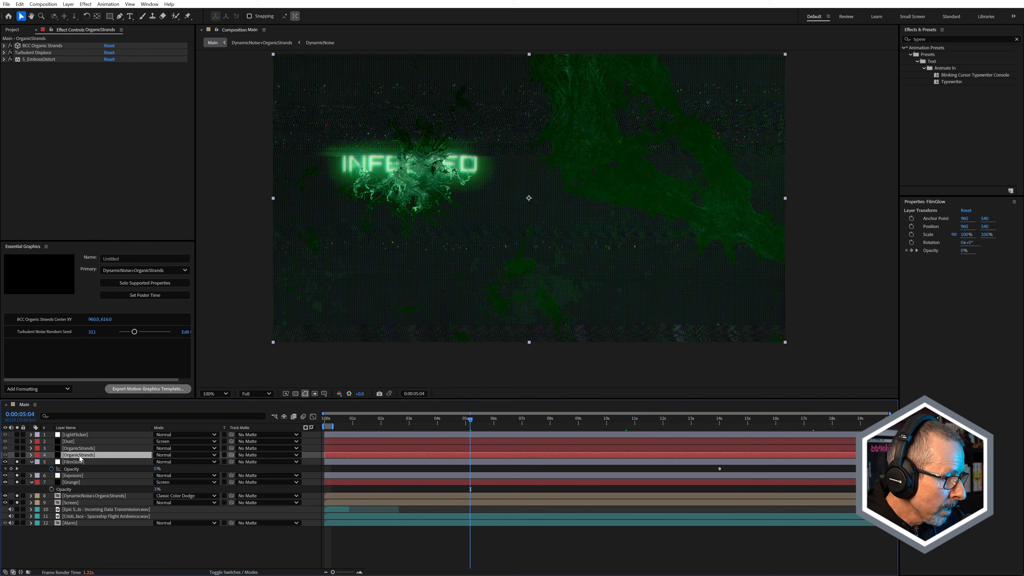
left_click(17, 448)
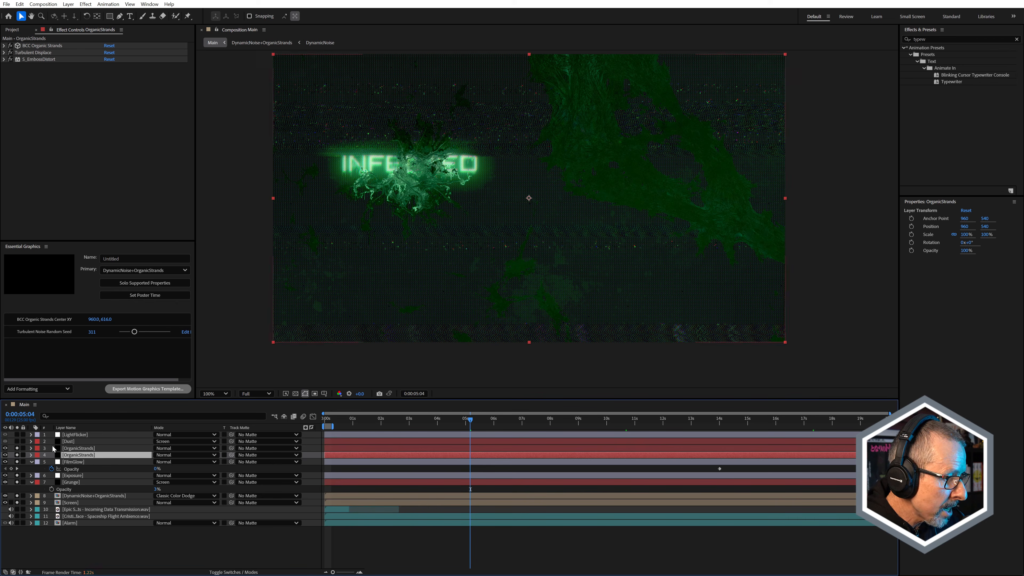
left_click(77, 448)
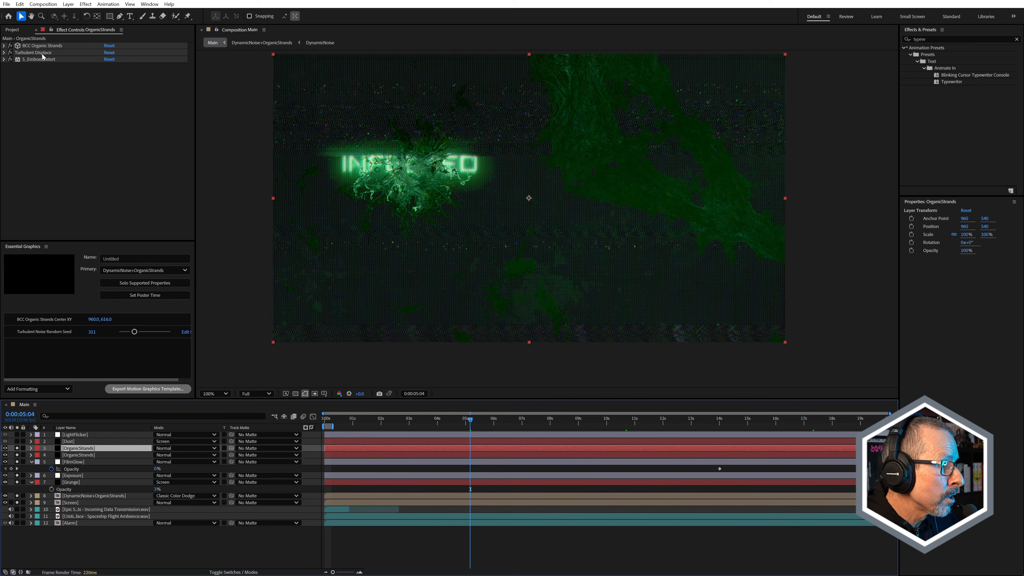
left_click(76, 456)
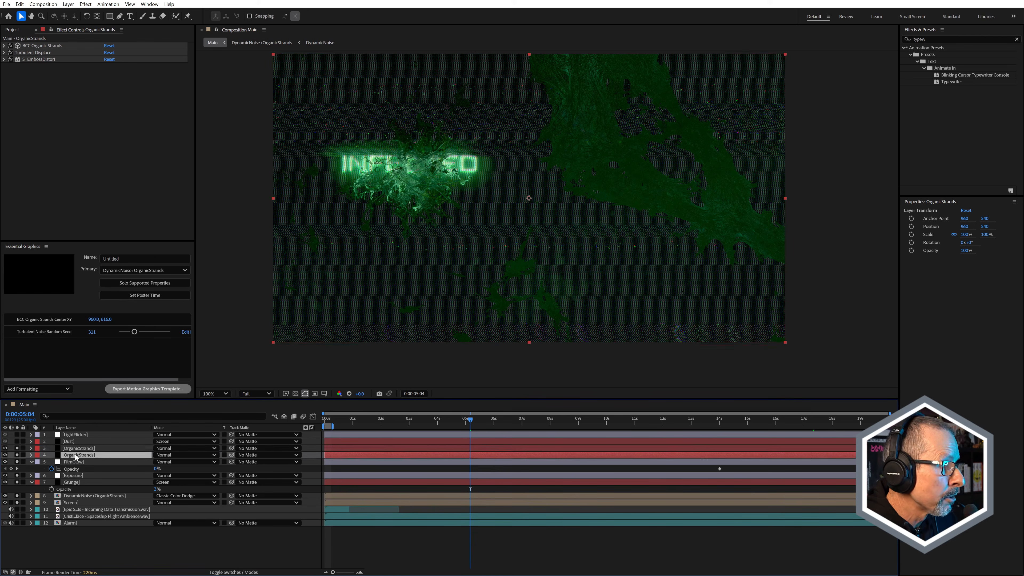
scroll(391, 170, "up", 4)
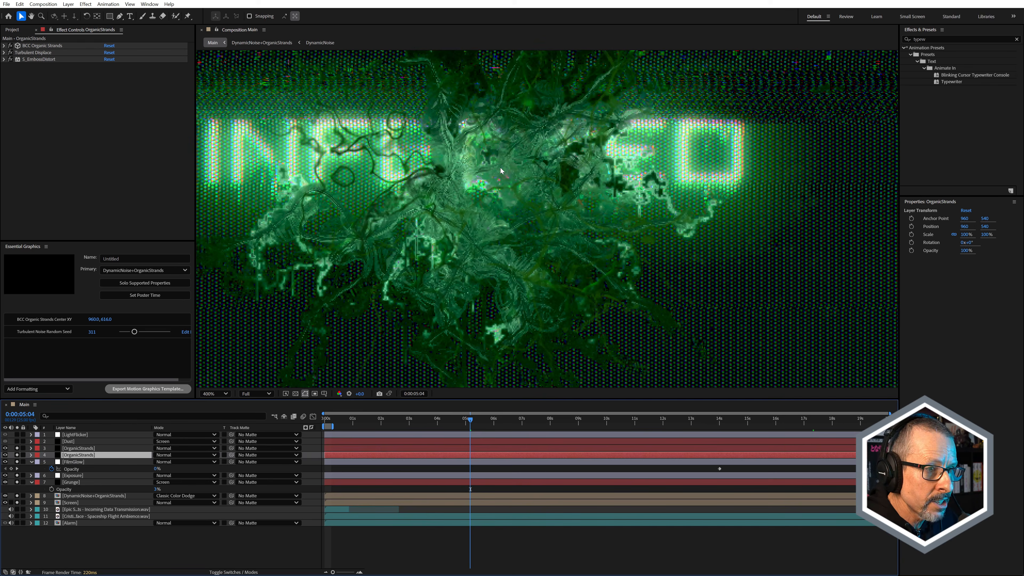
scroll(501, 171, "down", 2)
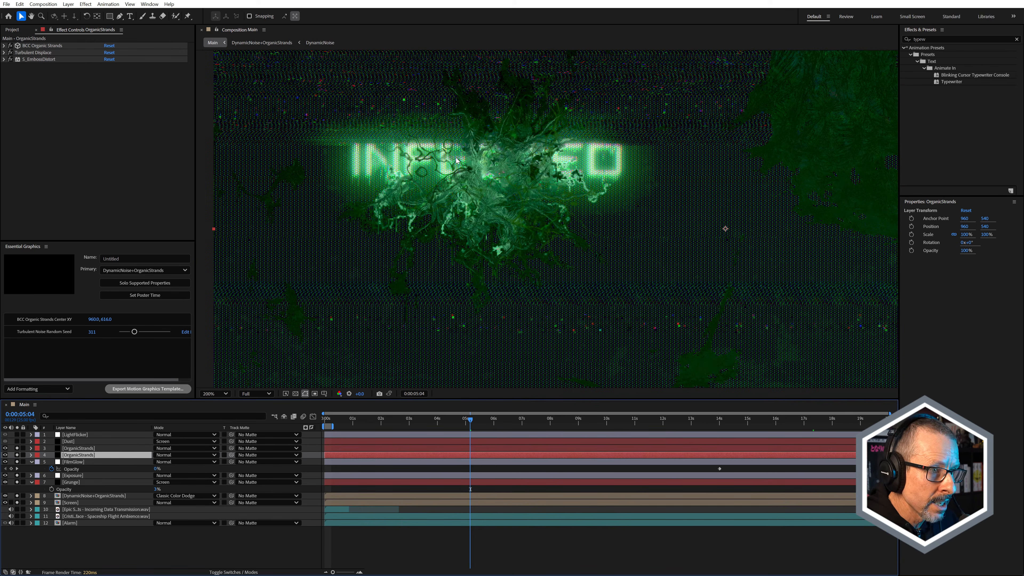
Solo only the Dust layer and inspect its particles at 0:00:05:04 and 0:00:01:23.
left_click(78, 443)
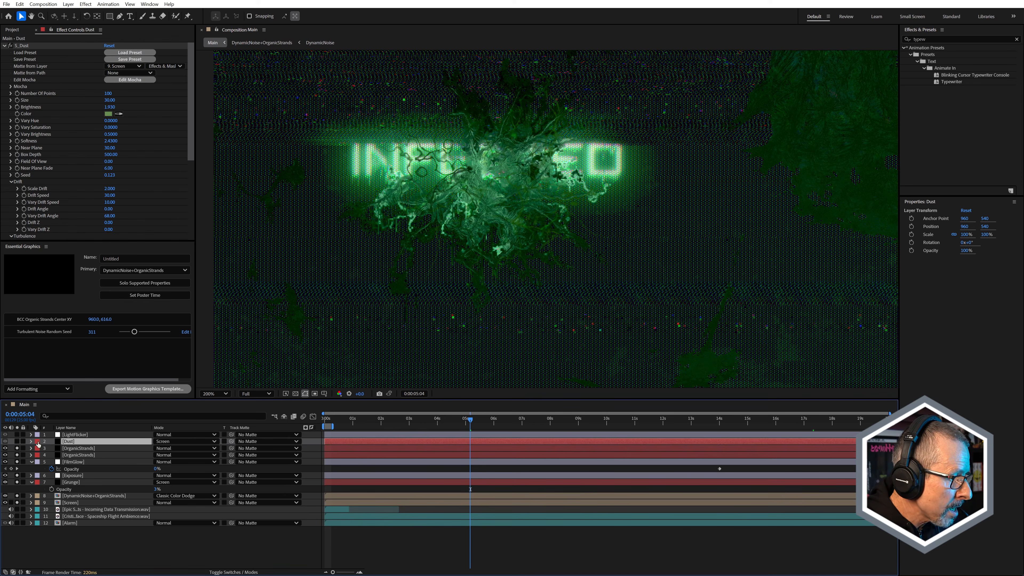
left_click(23, 441)
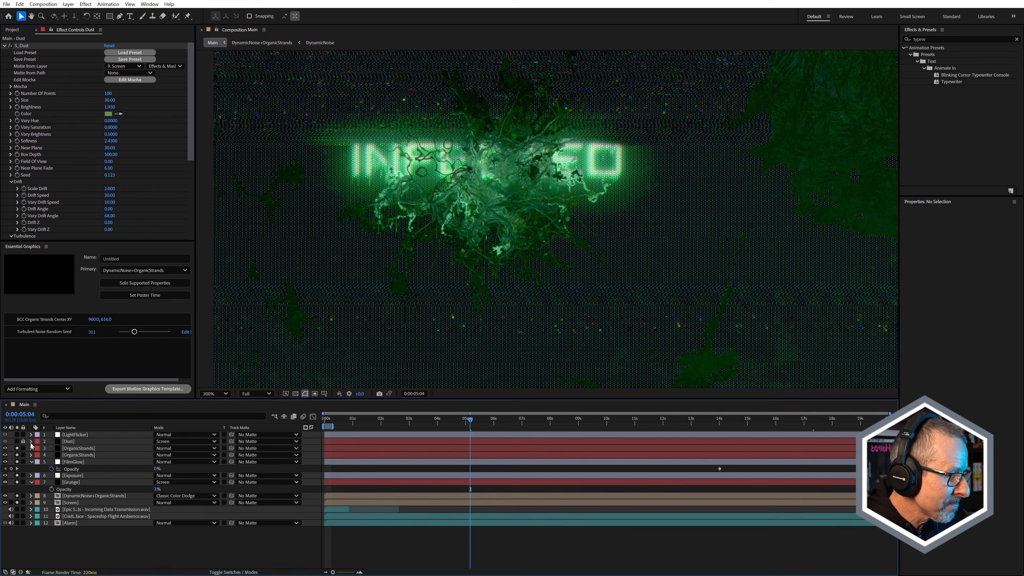
left_click(23, 441)
left_click(17, 442, "alt")
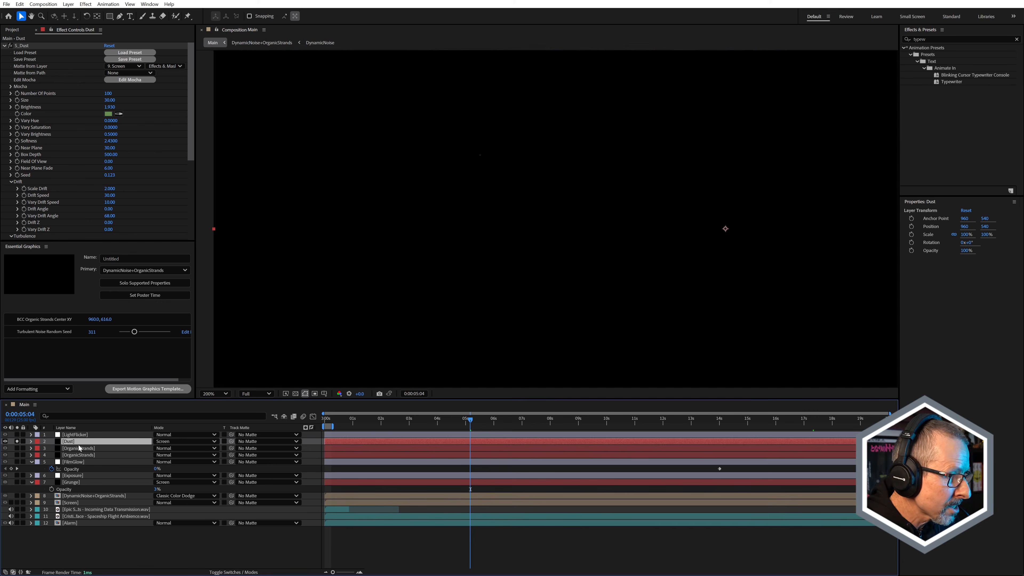
scroll(473, 199, "down", 3)
scroll(484, 187, "up", 6)
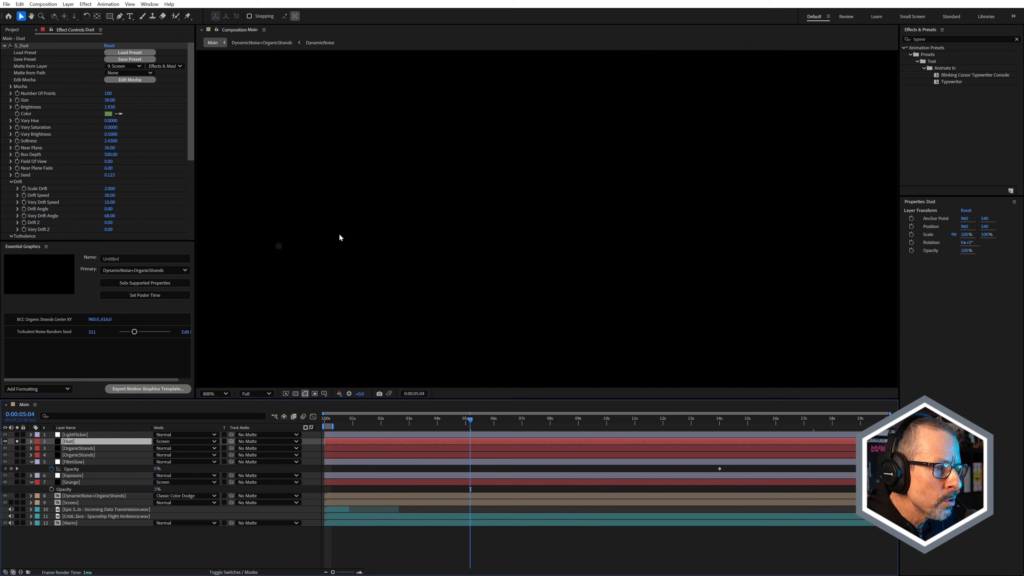
left_click_drag(304, 245, 510, 233)
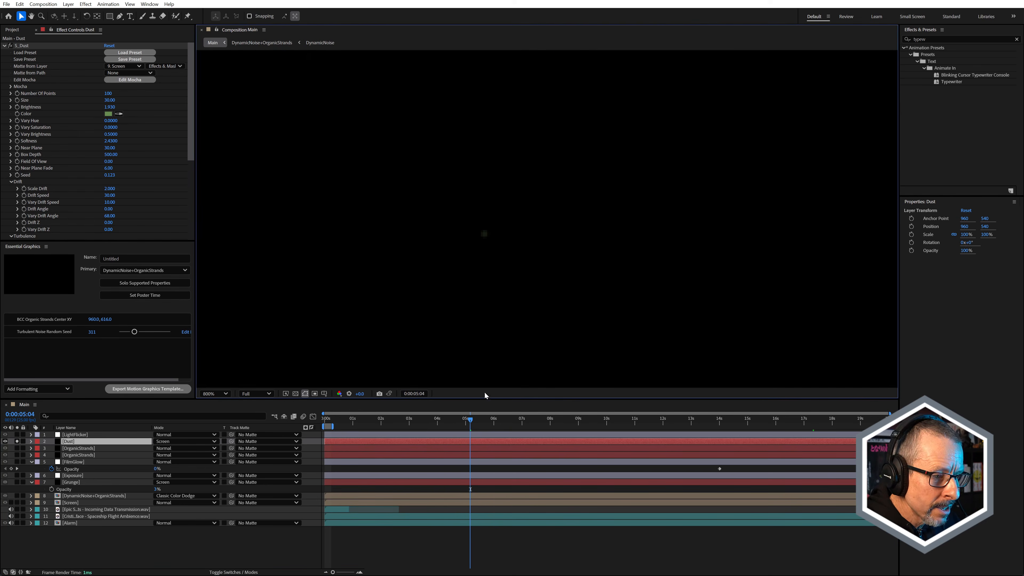
left_click_drag(435, 423, 379, 425)
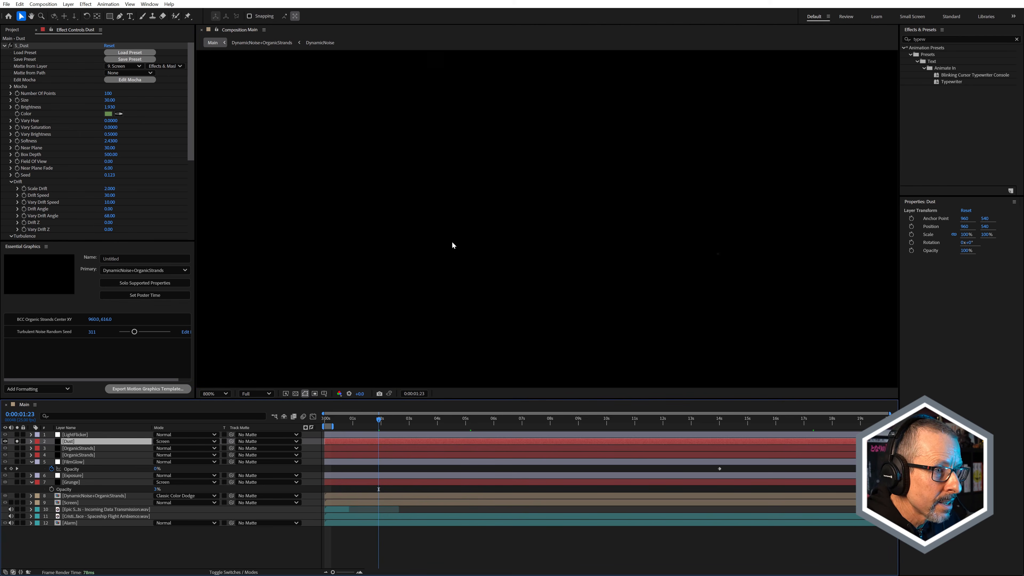
scroll(452, 246, "down", 2)
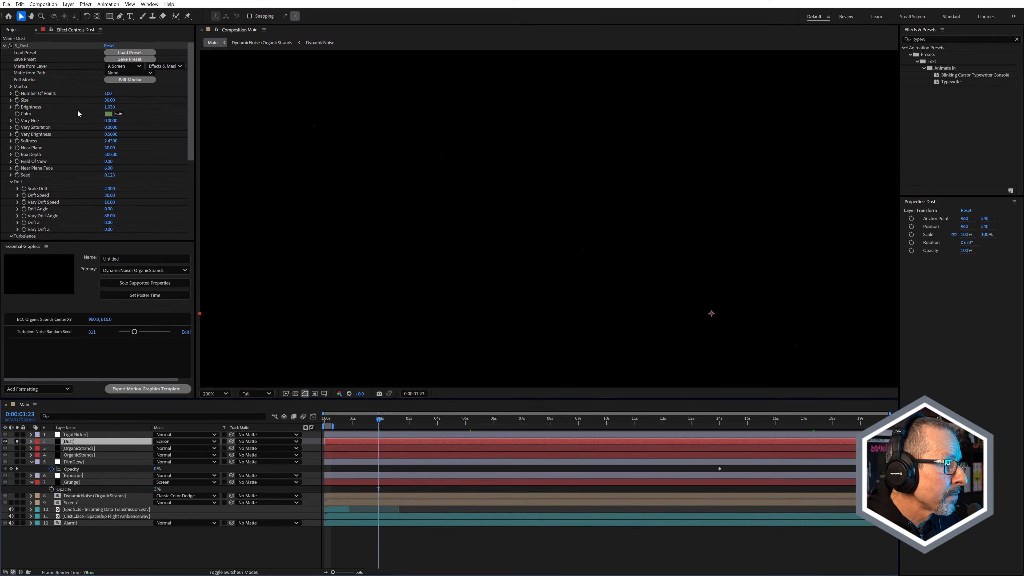
Try an S_Dust Brightness of about 17.1, view the particles at 0:00:04:07, and undo back to the previously soloed layers.
left_click_drag(109, 106, 842, 231)
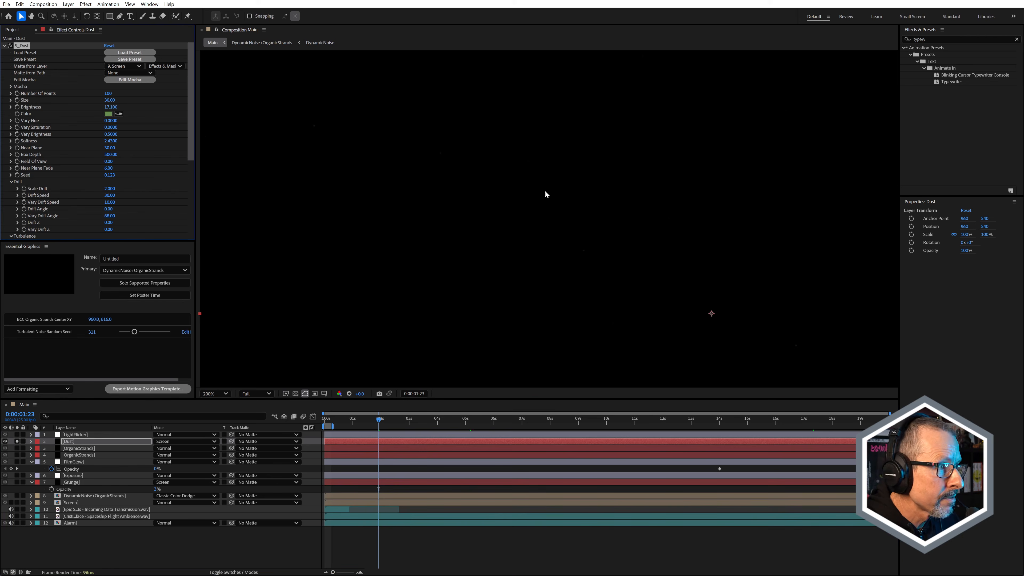
scroll(422, 184, "down", 3)
scroll(428, 194, "up", 3)
left_click_drag(383, 420, 447, 424)
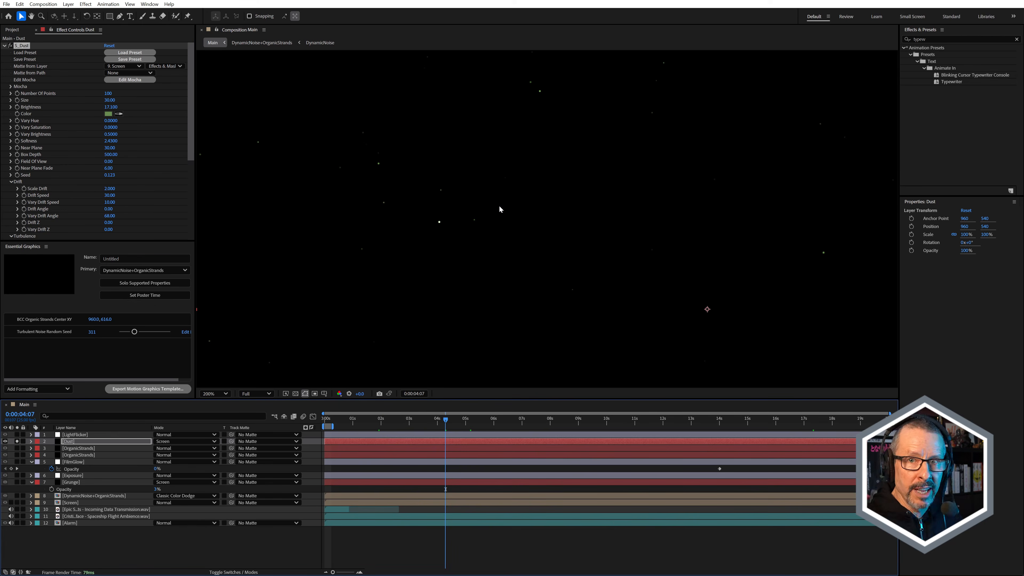
key("ctrl+z")
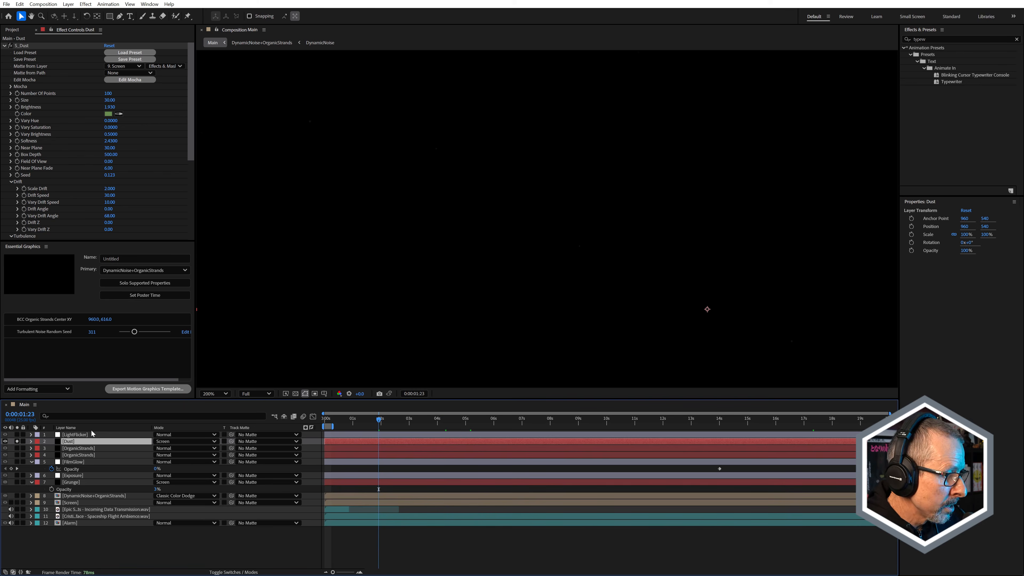
key("ctrl+z")
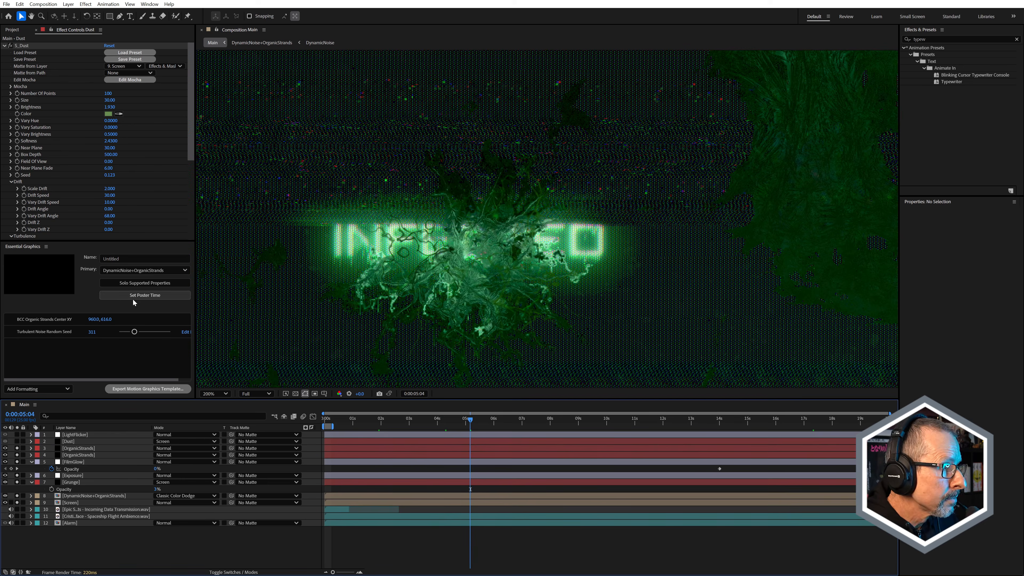
Select the LightFlicker layer, unsolo all layers, and check which audio source its Beat Reactor uses.
left_click(74, 435)
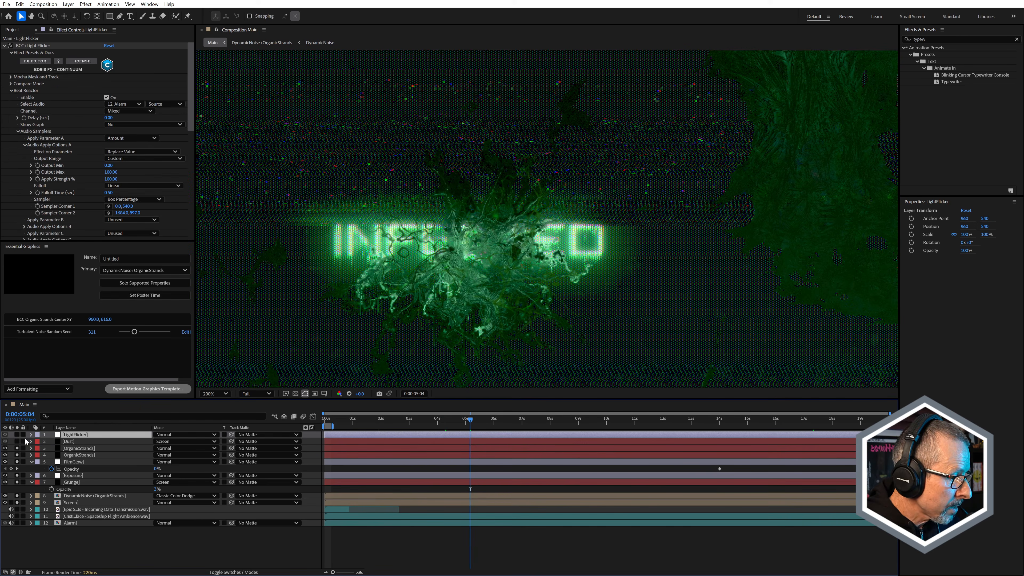
left_click_drag(16, 448, 18, 526)
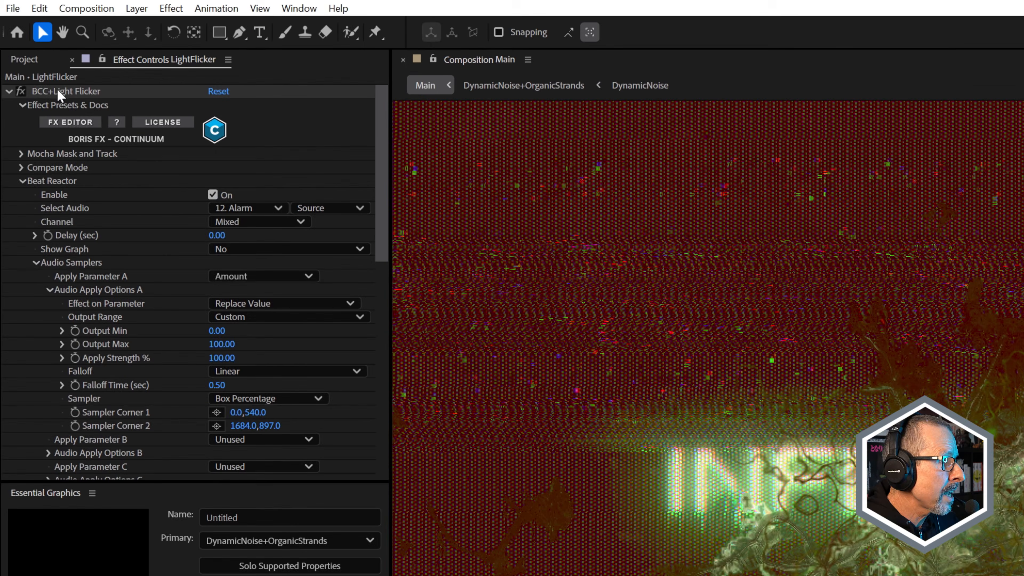
left_click(69, 94)
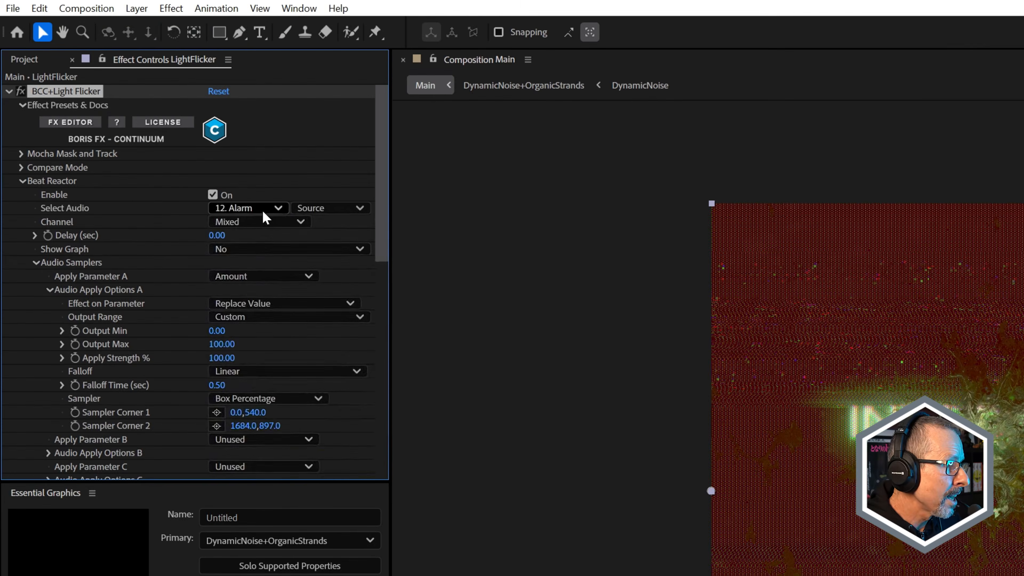
left_click(132, 105)
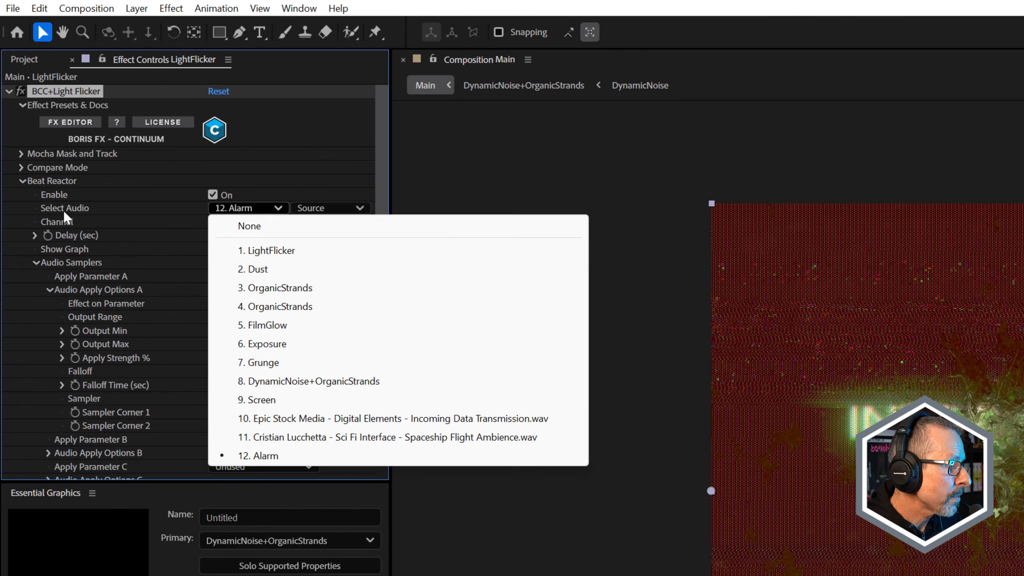
left_click(71, 210)
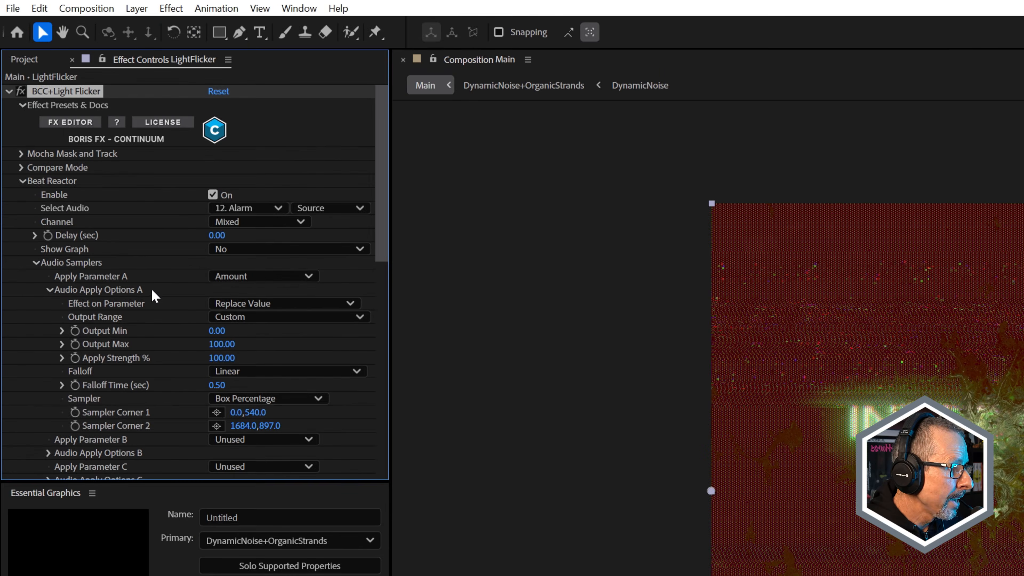
Review the Light Flicker's Audio Samplers, Speed, Amount and colour amounts, and move the current time to 0:00:06:14.
scroll(152, 297, "down", 3)
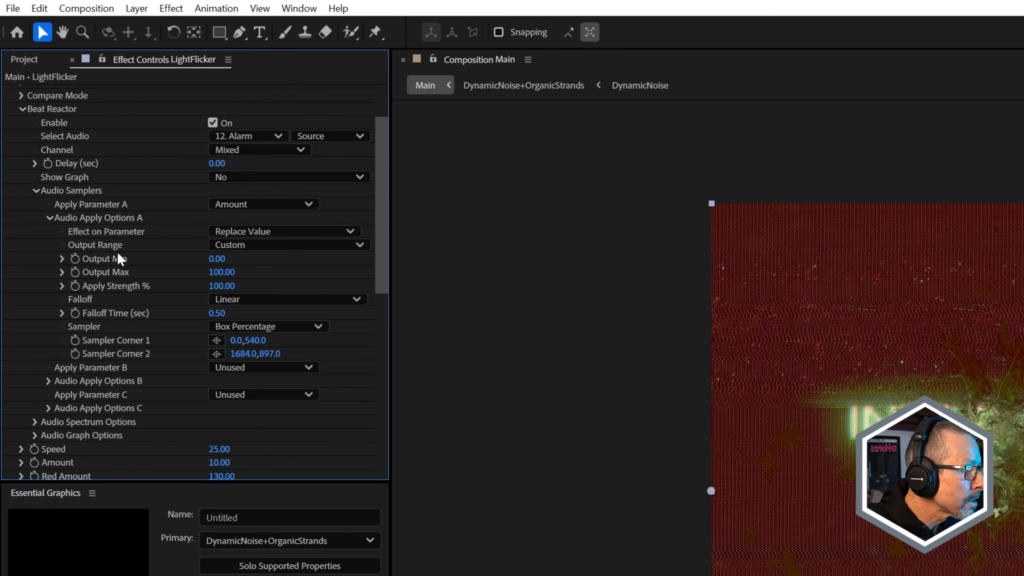
scroll(115, 220, "down", 3)
scroll(116, 221, "down", 3)
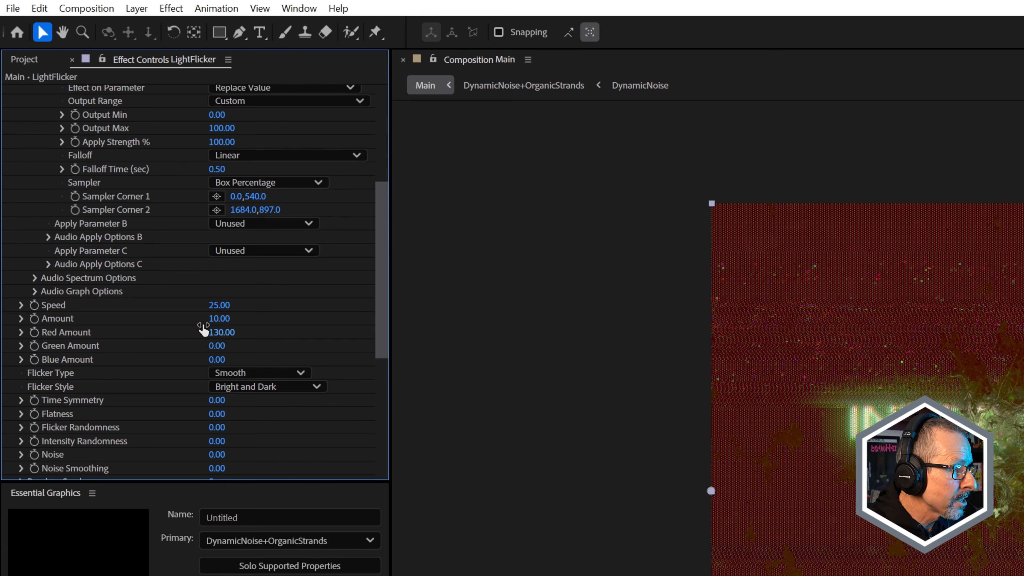
left_click_drag(384, 275, 383, 229)
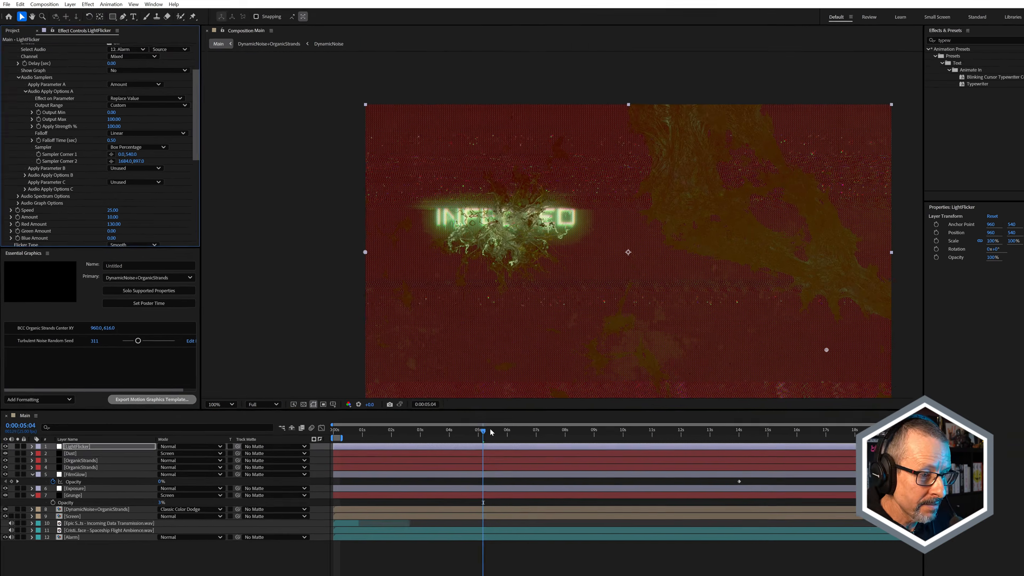
left_click_drag(482, 424, 510, 434)
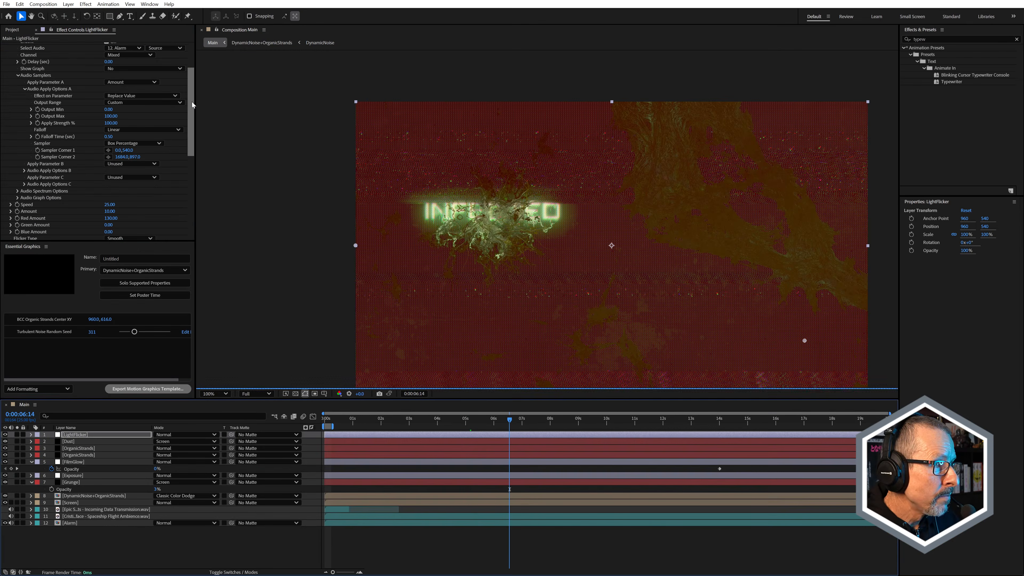
Display the Beat Reactor audio graph over the frame by setting Show Graph to Yes, and set it back to No.
scroll(110, 69, "up", 3)
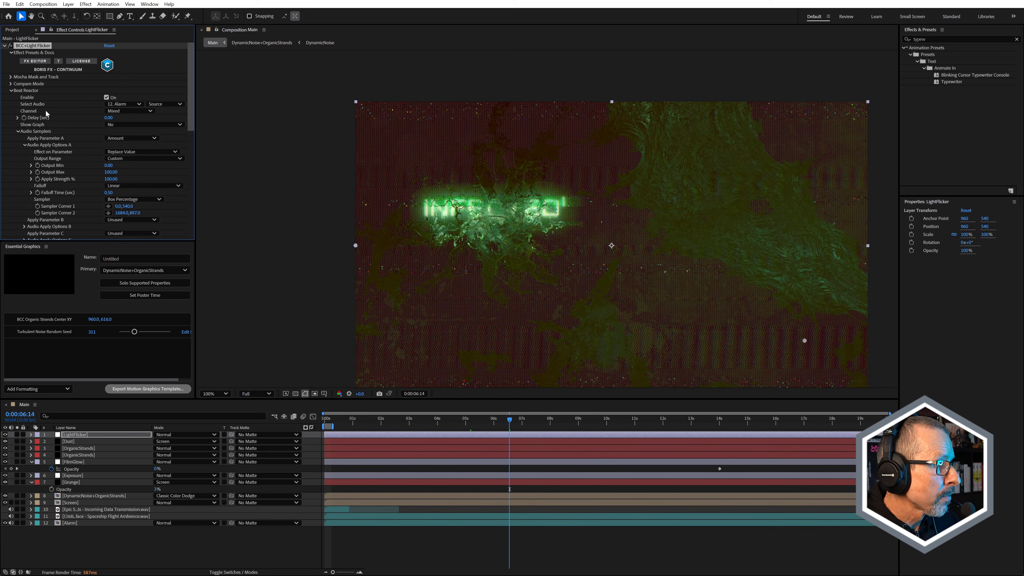
left_click(131, 125)
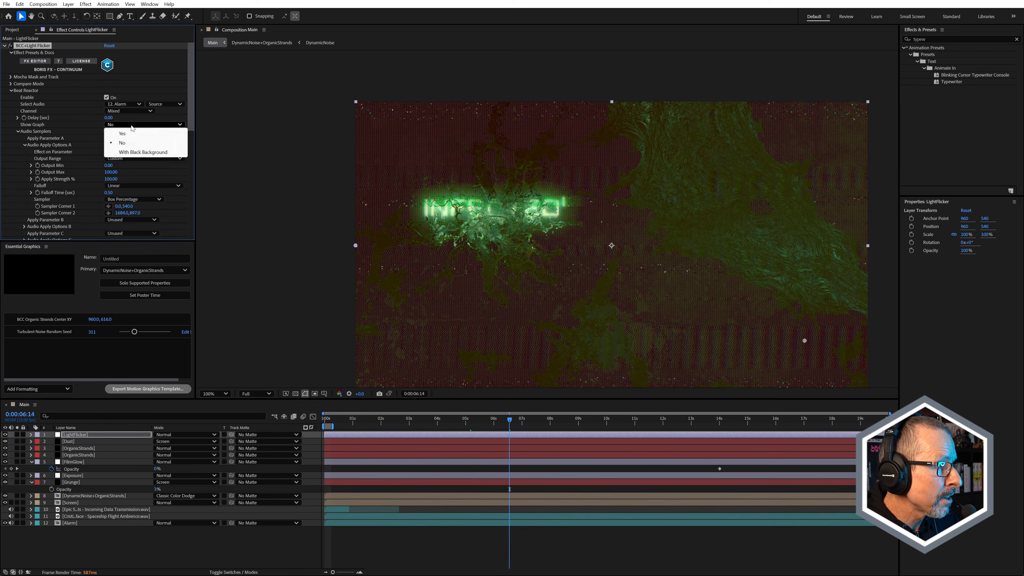
left_click(122, 133)
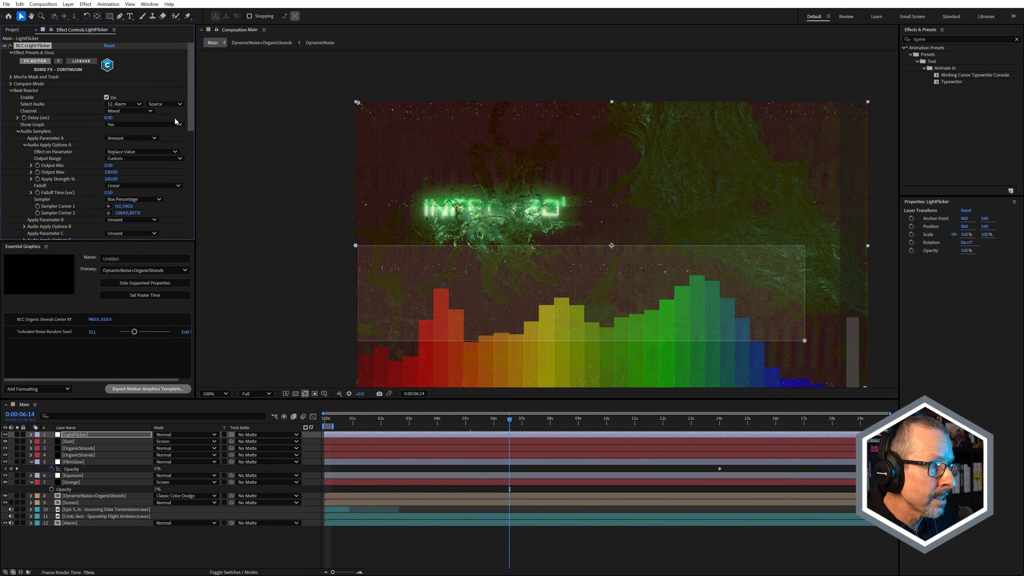
left_click(128, 123)
left_click(123, 130)
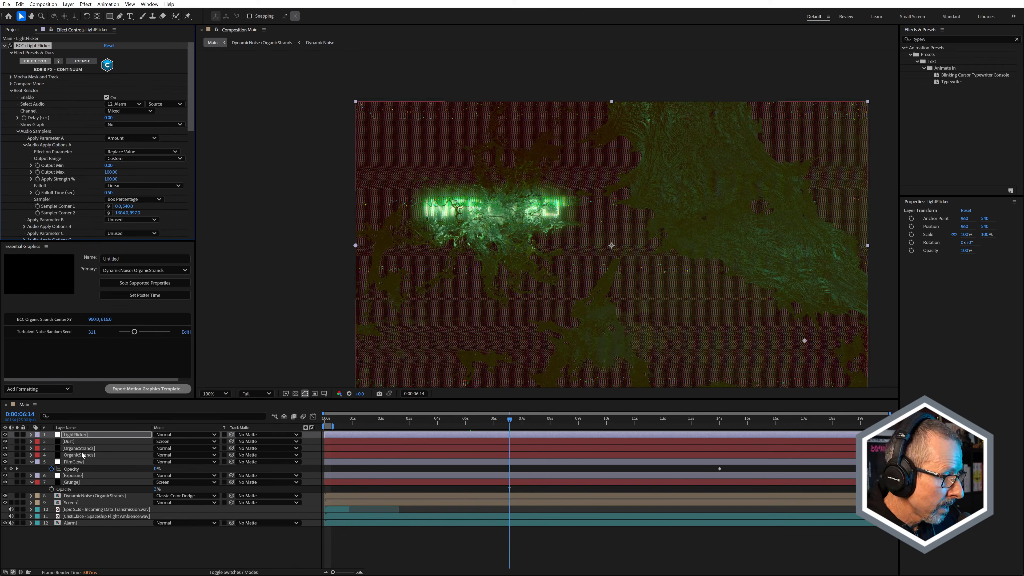